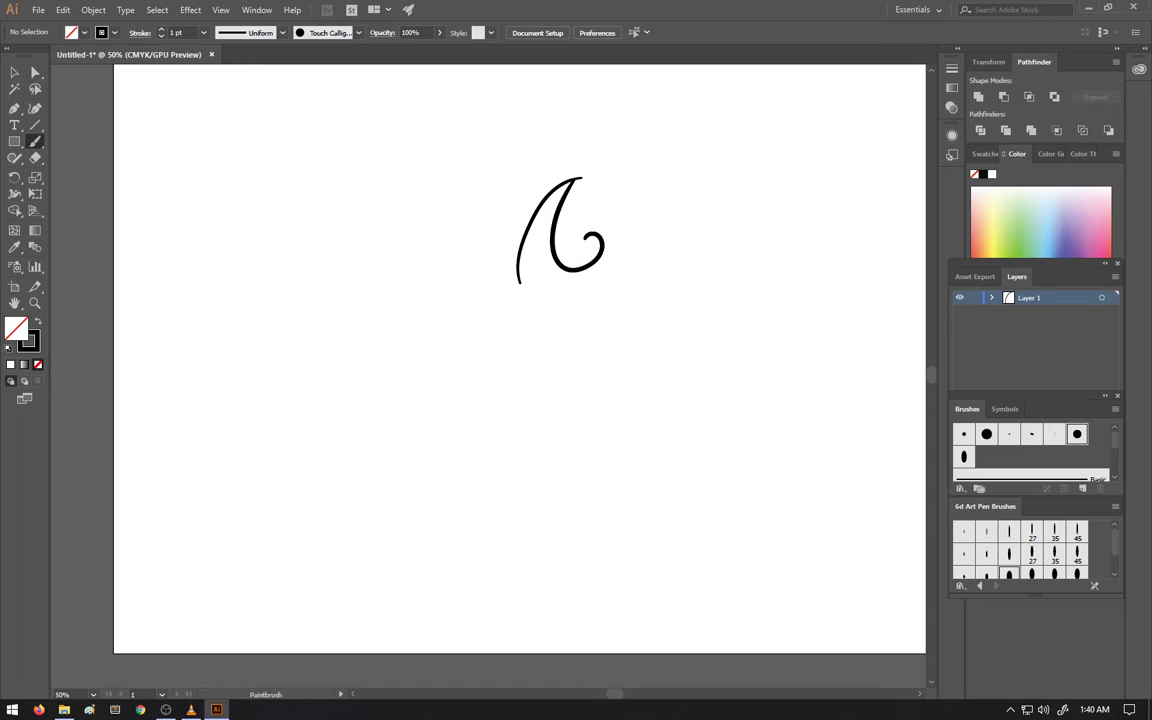
pyautogui.moveTo(519, 268)
pyautogui.mouseDown()
pyautogui.moveTo(564, 303)
pyautogui.moveTo(568, 288)
pyautogui.moveTo(609, 284)
pyautogui.moveTo(601, 294)
pyautogui.moveTo(588, 287)
pyautogui.moveTo(599, 234)
pyautogui.mouseUp()
pyautogui.press('c')
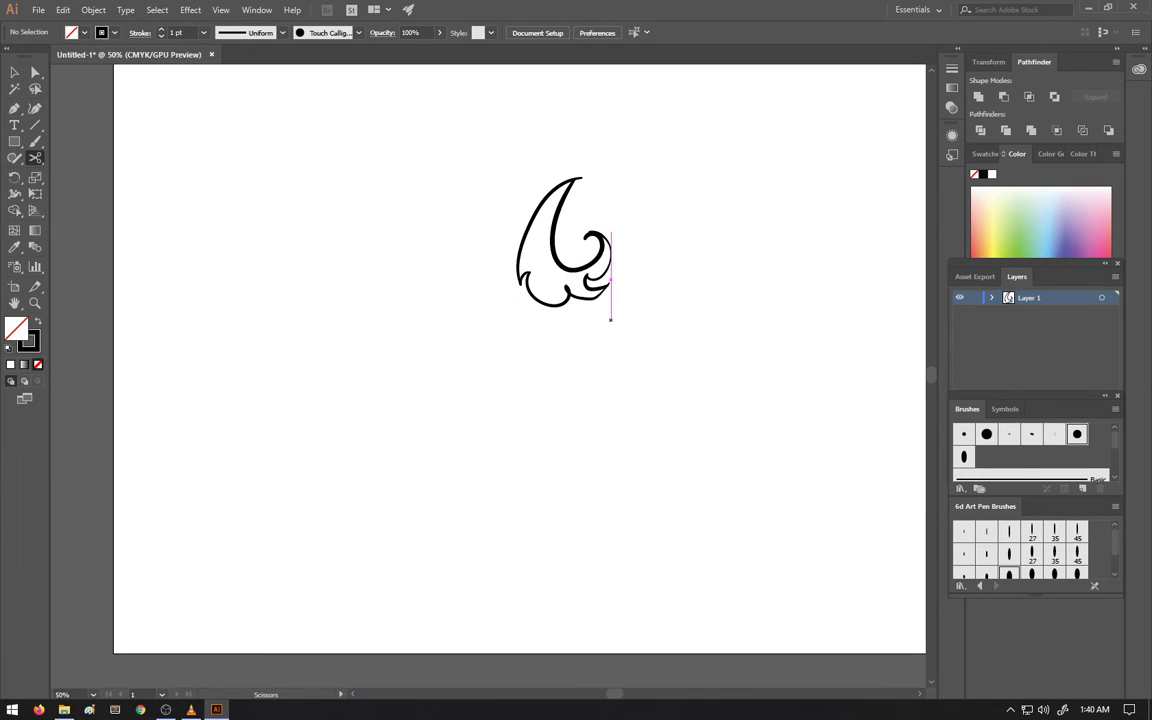
pyautogui.press('z')
pyautogui.press('v')
pyautogui.moveTo(643, 334)
pyautogui.mouseDown()
pyautogui.moveTo(527, 257)
pyautogui.moveTo(500, 170)
pyautogui.mouseUp()
pyautogui.press('Delete')
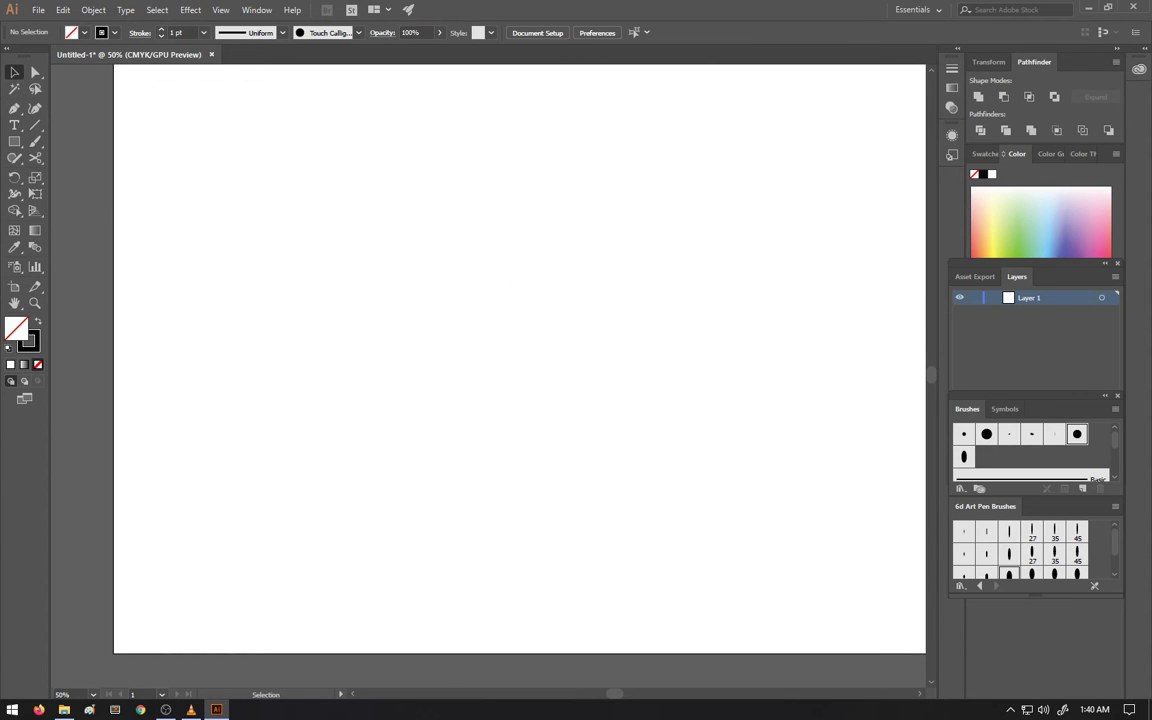
# Paint a big-eared cat-like character with an oval mark on its forehead, standing on a horizontal ground line
pyautogui.press('b')
pyautogui.moveTo(409, 303); pyautogui.dragTo(602, 292)
pyautogui.moveTo(479, 232)
pyautogui.mouseDown()
pyautogui.moveTo(494, 260)
pyautogui.moveTo(534, 261)
pyautogui.moveTo(567, 243)
pyautogui.mouseUp()
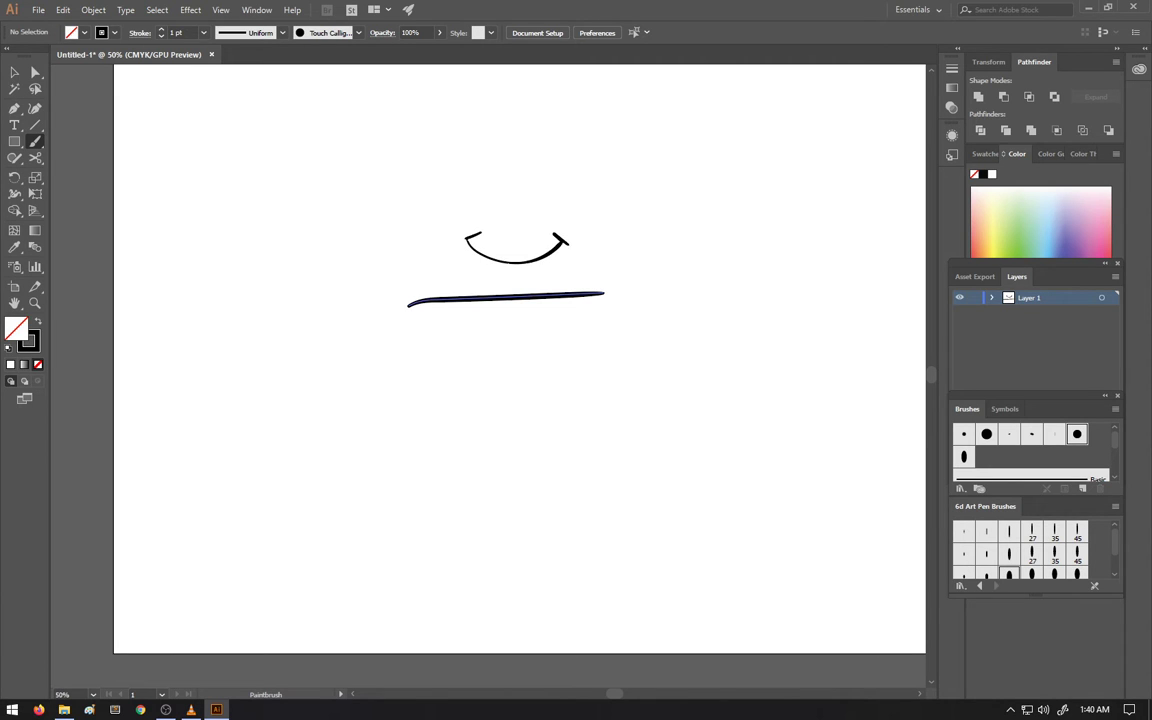
pyautogui.moveTo(468, 233)
pyautogui.mouseDown()
pyautogui.moveTo(470, 182)
pyautogui.moveTo(494, 188)
pyautogui.moveTo(512, 214)
pyautogui.moveTo(549, 177)
pyautogui.mouseUp()
pyautogui.moveTo(556, 168)
pyautogui.mouseDown()
pyautogui.moveTo(557, 236)
pyautogui.moveTo(535, 232)
pyautogui.moveTo(538, 246)
pyautogui.moveTo(493, 232)
pyautogui.moveTo(485, 242)
pyautogui.moveTo(535, 284)
pyautogui.moveTo(514, 298)
pyautogui.moveTo(535, 298)
pyautogui.moveTo(499, 288)
pyautogui.moveTo(542, 285)
pyautogui.mouseUp()
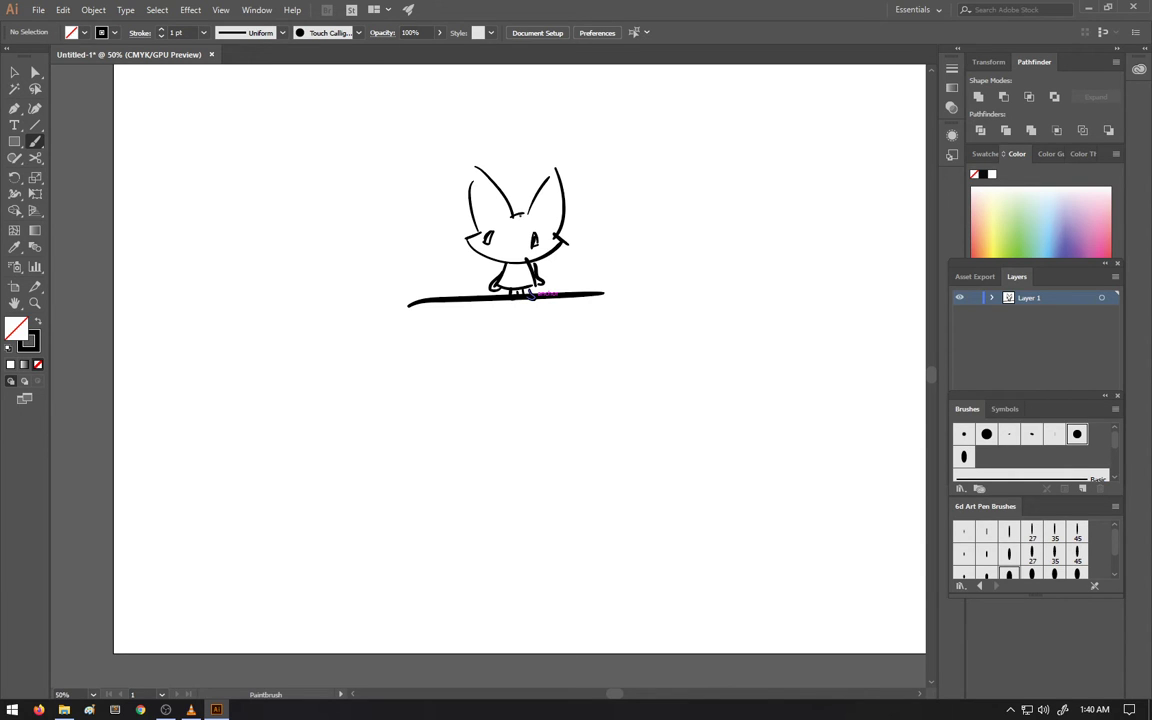
pyautogui.moveTo(520, 215); pyautogui.dragTo(518, 217)
# Paint three handwritten symbols below the ground line and an oval with a small face beside the character
pyautogui.moveTo(449, 393)
pyautogui.mouseDown()
pyautogui.moveTo(473, 388)
pyautogui.moveTo(463, 408)
pyautogui.moveTo(526, 387)
pyautogui.moveTo(526, 410)
pyautogui.moveTo(574, 408)
pyautogui.mouseUp()
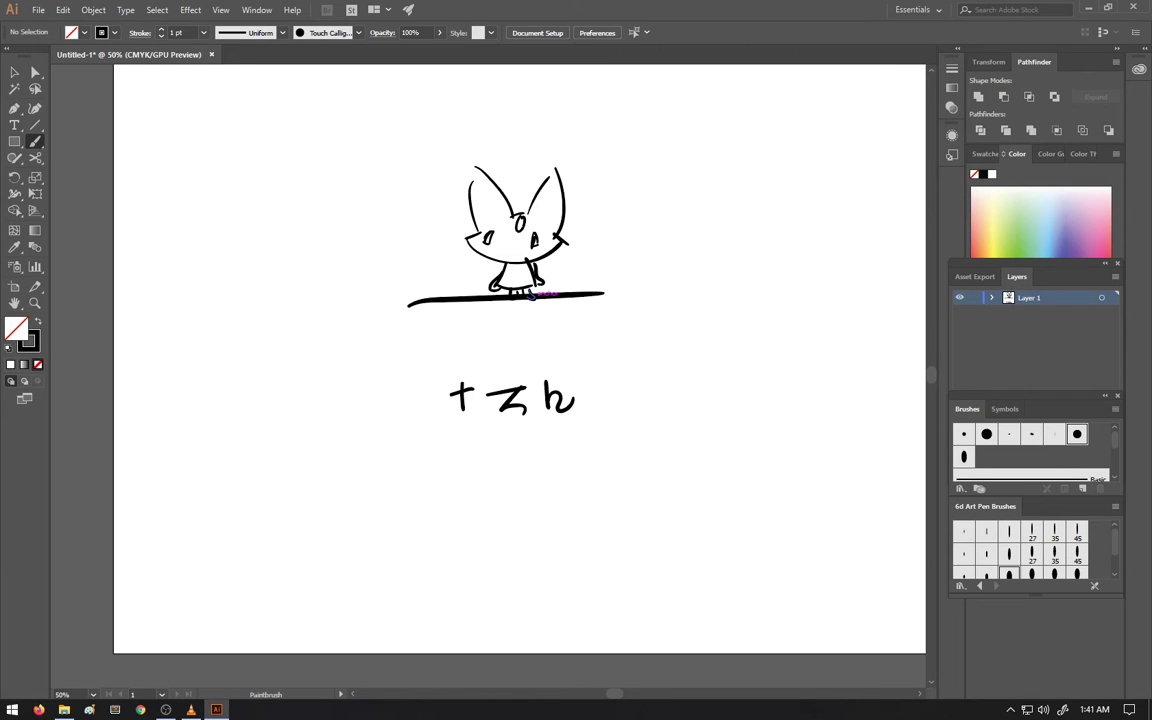
pyautogui.moveTo(440, 238)
pyautogui.mouseDown()
pyautogui.moveTo(430, 296)
pyautogui.moveTo(446, 240)
pyautogui.moveTo(429, 256)
pyautogui.moveTo(432, 272)
pyautogui.moveTo(441, 263)
pyautogui.mouseUp()
pyautogui.moveTo(441, 268); pyautogui.dragTo(439, 276)
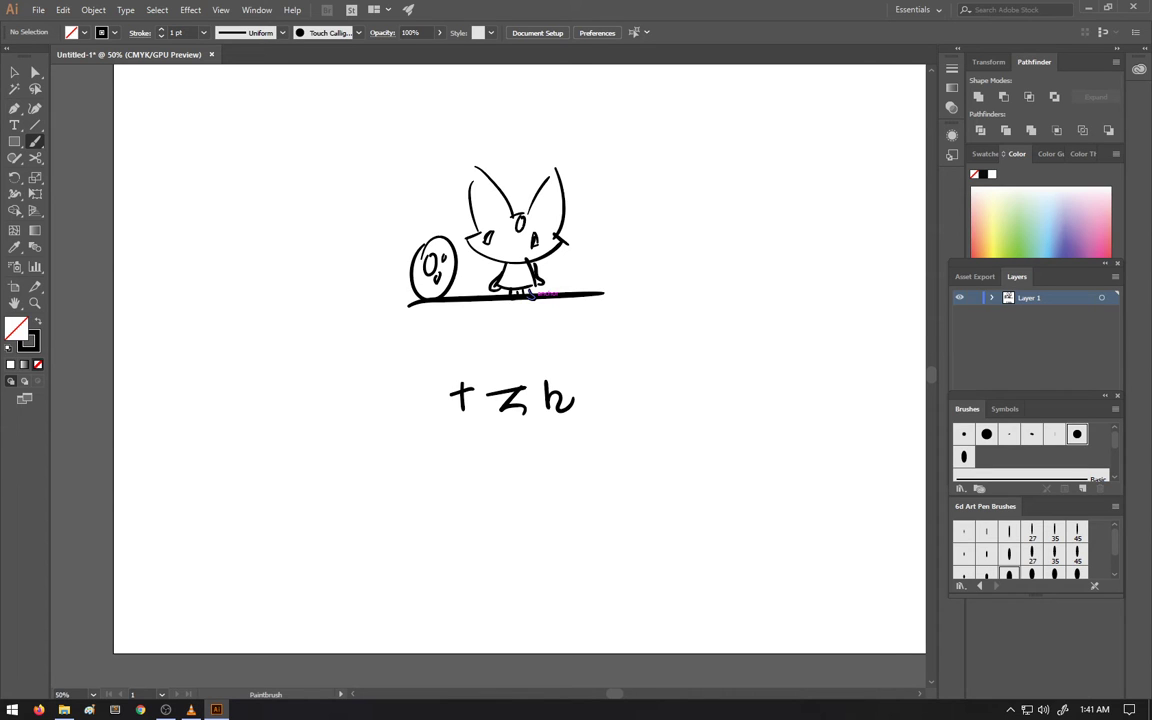
# Sketch a large angular slanted structure right of the character, with a base ledge, an inner corridor and a narrow door
pyautogui.moveTo(619, 367)
pyautogui.mouseDown()
pyautogui.moveTo(667, 285)
pyautogui.moveTo(789, 249)
pyautogui.moveTo(841, 290)
pyautogui.mouseUp()
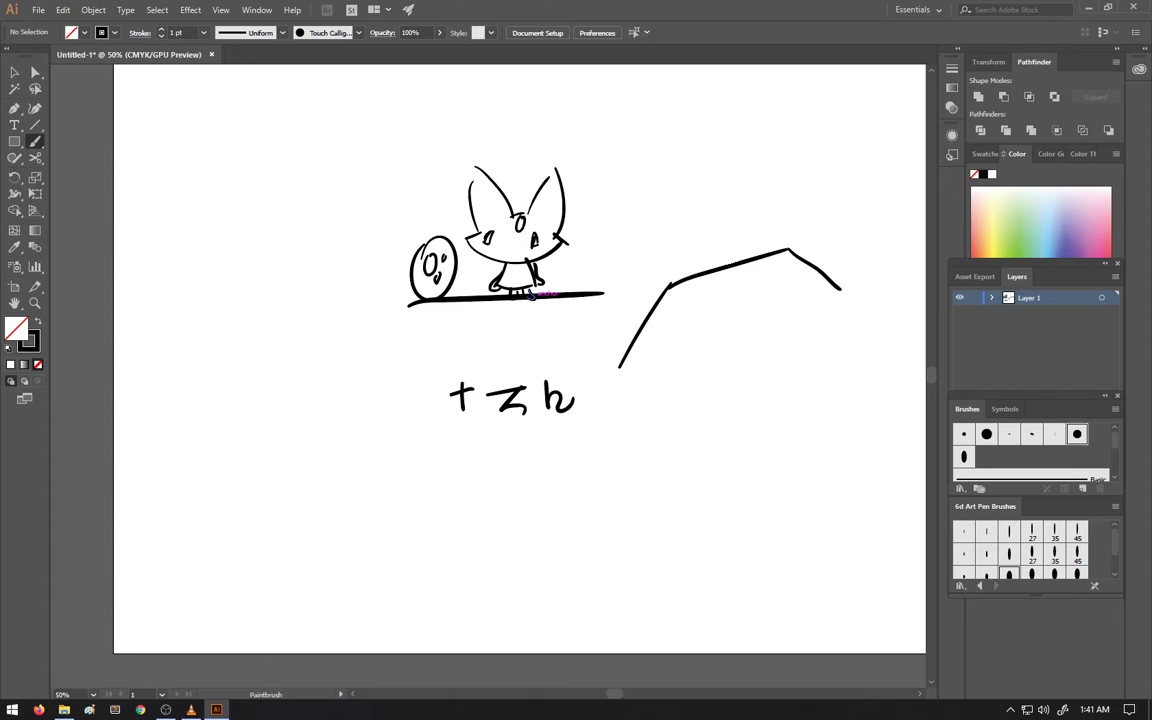
pyautogui.moveTo(619, 368)
pyautogui.mouseDown()
pyautogui.moveTo(618, 410)
pyautogui.moveTo(579, 453)
pyautogui.moveTo(596, 487)
pyautogui.moveTo(901, 383)
pyautogui.mouseUp()
pyautogui.moveTo(645, 416); pyautogui.dragTo(799, 347)
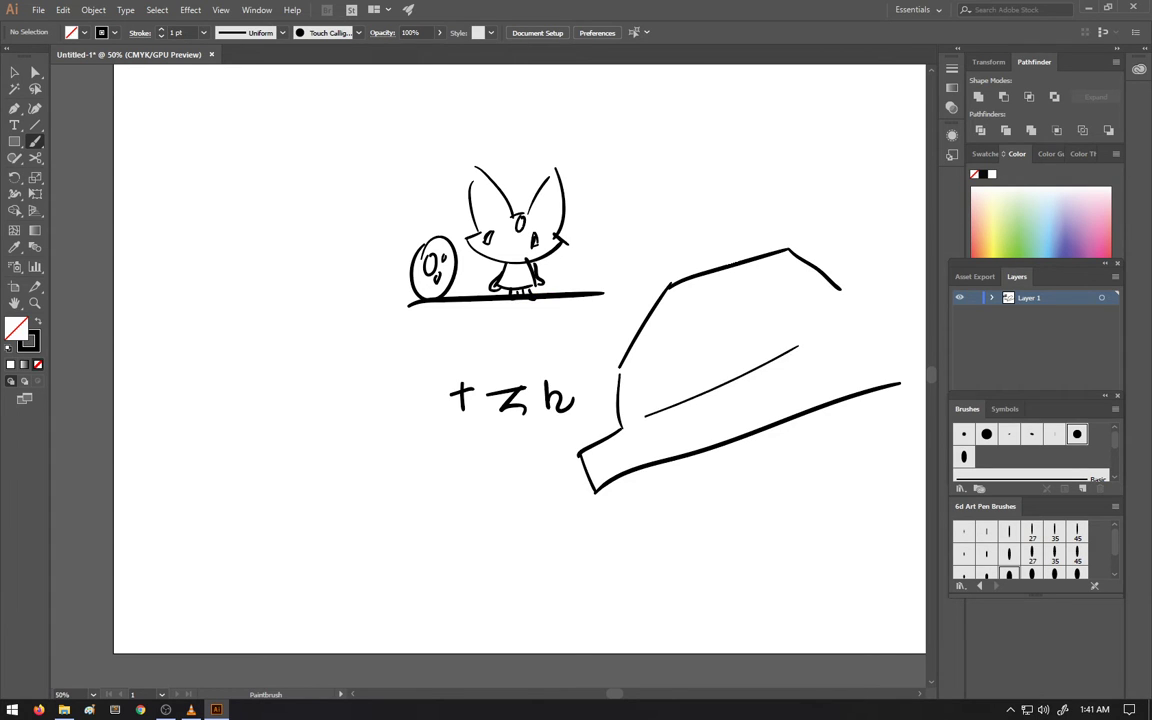
pyautogui.moveTo(664, 360)
pyautogui.mouseDown()
pyautogui.moveTo(792, 311)
pyautogui.moveTo(702, 393)
pyautogui.mouseUp()
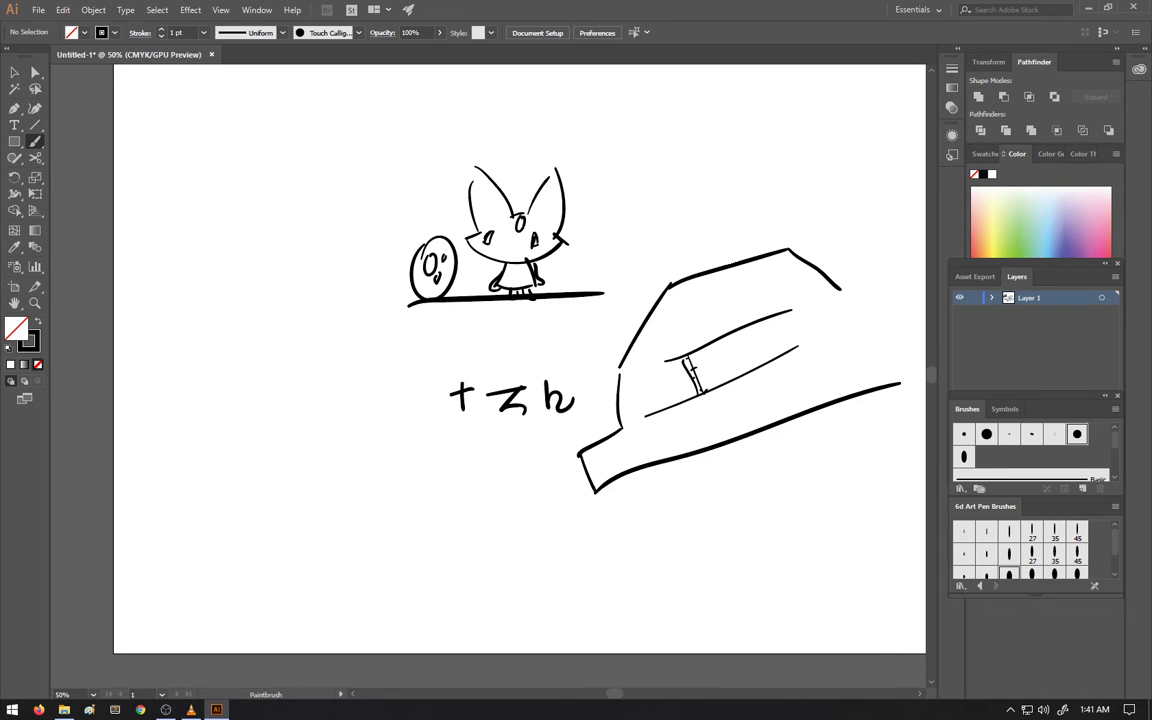
# Add a rounded shape with a pointed tip at the corridor's entrance and a tiny eared character beside the door
pyautogui.moveTo(628, 386); pyautogui.dragTo(626, 426)
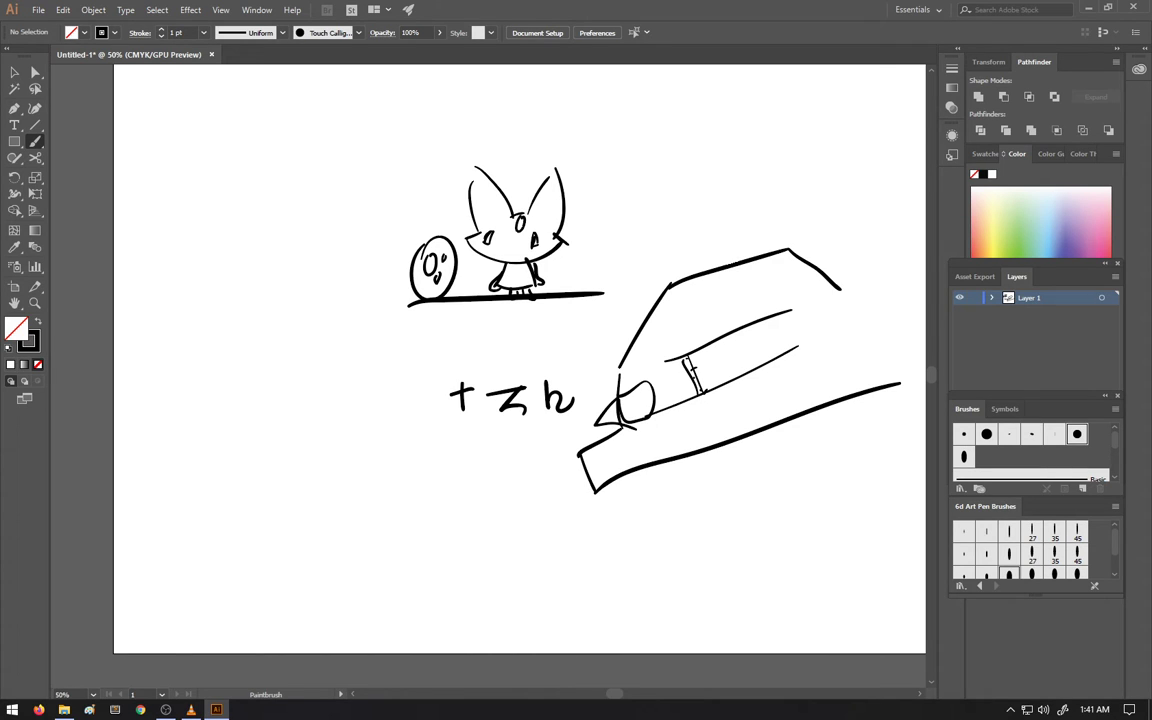
pyautogui.moveTo(662, 394)
pyautogui.mouseDown()
pyautogui.moveTo(670, 378)
pyautogui.moveTo(665, 406)
pyautogui.mouseUp()
pyautogui.moveTo(666, 404); pyautogui.dragTo(683, 405)
# Draw a large notched arrowhead outline pointing toward the character and fill it with short horizontal deck lines
pyautogui.moveTo(238, 335)
pyautogui.mouseDown()
pyautogui.moveTo(188, 430)
pyautogui.moveTo(363, 302)
pyautogui.mouseUp()
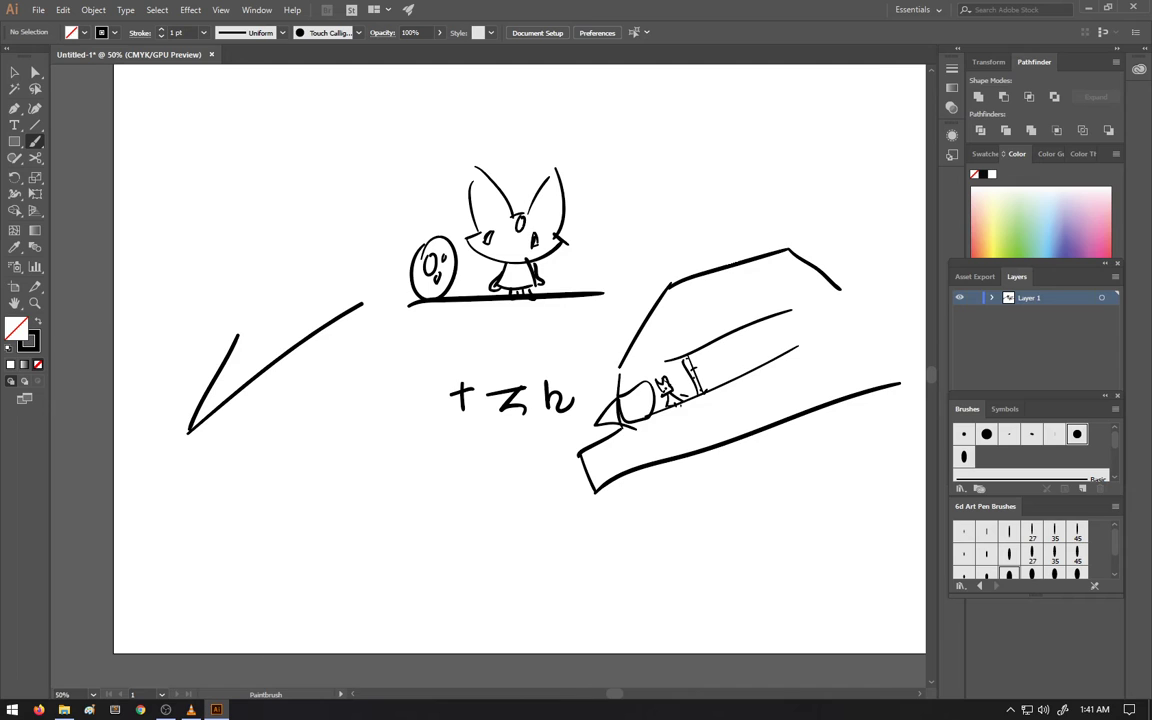
pyautogui.moveTo(237, 334)
pyautogui.mouseDown()
pyautogui.moveTo(235, 304)
pyautogui.moveTo(168, 178)
pyautogui.moveTo(176, 168)
pyautogui.moveTo(360, 302)
pyautogui.moveTo(300, 279)
pyautogui.moveTo(284, 288)
pyautogui.moveTo(338, 287)
pyautogui.moveTo(303, 284)
pyautogui.mouseUp()
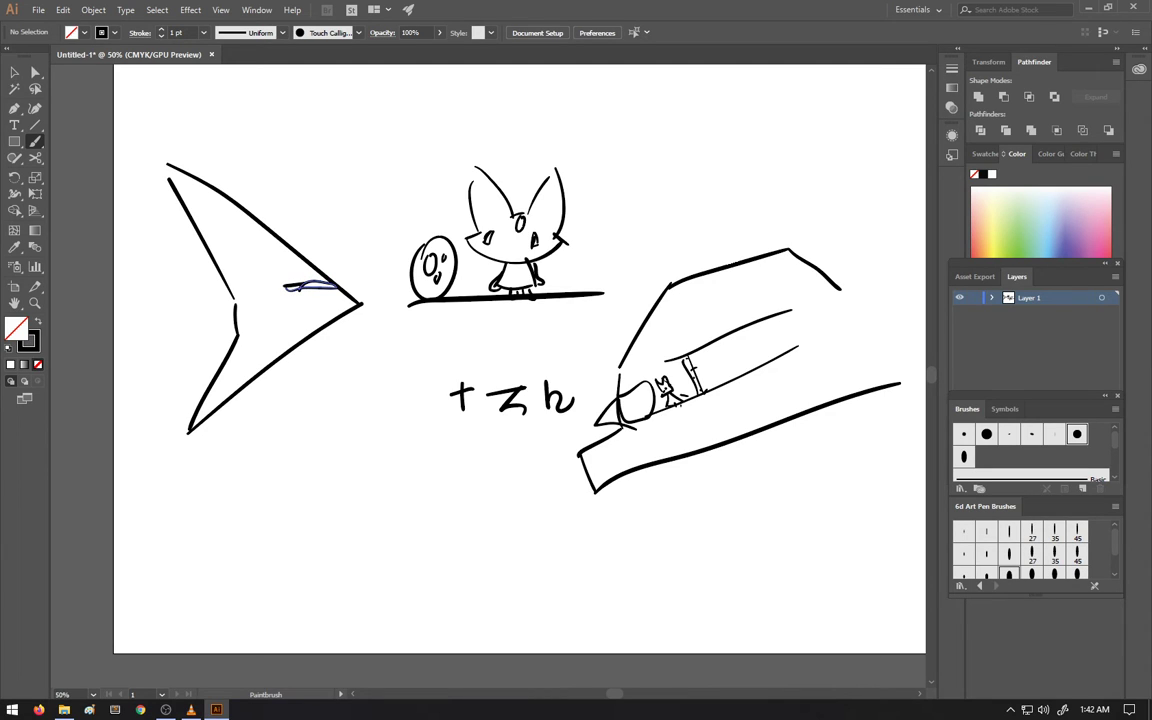
pyautogui.moveTo(246, 326); pyautogui.dragTo(310, 327)
pyautogui.moveTo(241, 303); pyautogui.dragTo(315, 308)
pyautogui.moveTo(231, 278); pyautogui.dragTo(275, 278)
pyautogui.moveTo(212, 243); pyautogui.dragTo(273, 241)
pyautogui.moveTo(190, 218); pyautogui.dragTo(237, 217)
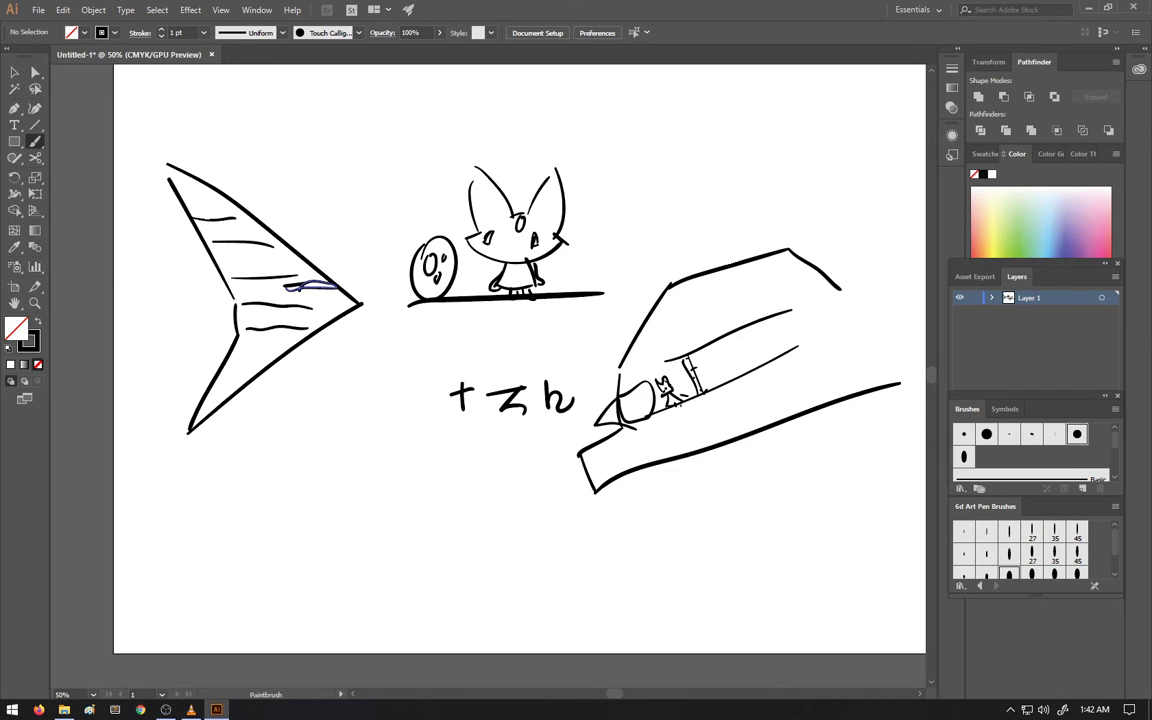
# Add small triangles along the arrowhead's front edges, rounded shapes along its rear edges, and detail marks at the notch
pyautogui.moveTo(240, 361); pyautogui.dragTo(258, 359)
pyautogui.moveTo(273, 360)
pyautogui.mouseDown()
pyautogui.moveTo(302, 354)
pyautogui.moveTo(289, 348)
pyautogui.moveTo(336, 319)
pyautogui.mouseUp()
pyautogui.moveTo(299, 254)
pyautogui.mouseDown()
pyautogui.moveTo(316, 250)
pyautogui.moveTo(312, 264)
pyautogui.mouseUp()
pyautogui.moveTo(261, 221)
pyautogui.mouseDown()
pyautogui.moveTo(277, 216)
pyautogui.moveTo(272, 229)
pyautogui.mouseUp()
pyautogui.moveTo(221, 349)
pyautogui.mouseDown()
pyautogui.moveTo(218, 362)
pyautogui.moveTo(229, 353)
pyautogui.mouseUp()
pyautogui.moveTo(222, 287)
pyautogui.mouseDown()
pyautogui.moveTo(231, 297)
pyautogui.moveTo(202, 271)
pyautogui.moveTo(210, 276)
pyautogui.mouseUp()
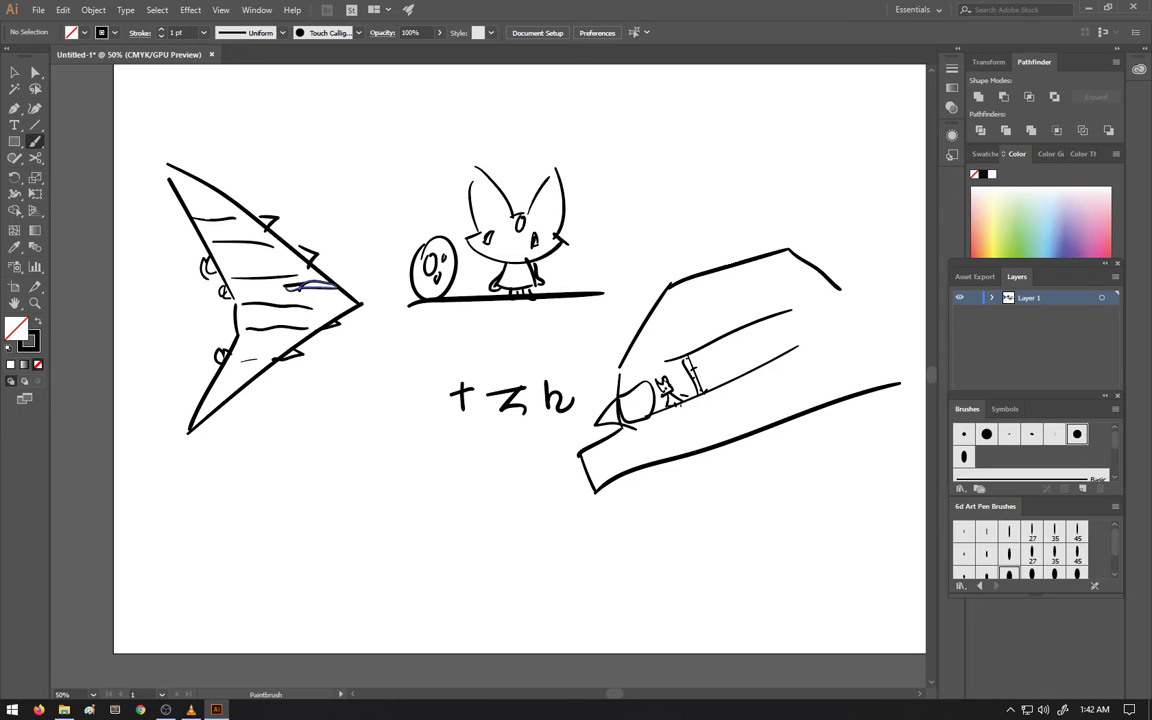
pyautogui.moveTo(231, 304)
pyautogui.mouseDown()
pyautogui.moveTo(229, 327)
pyautogui.moveTo(255, 323)
pyautogui.mouseUp()
# Create a new layer named Layer 2 with the default options and hide Layer 1
pyautogui.click(1115, 276)
pyautogui.click(985, 283)
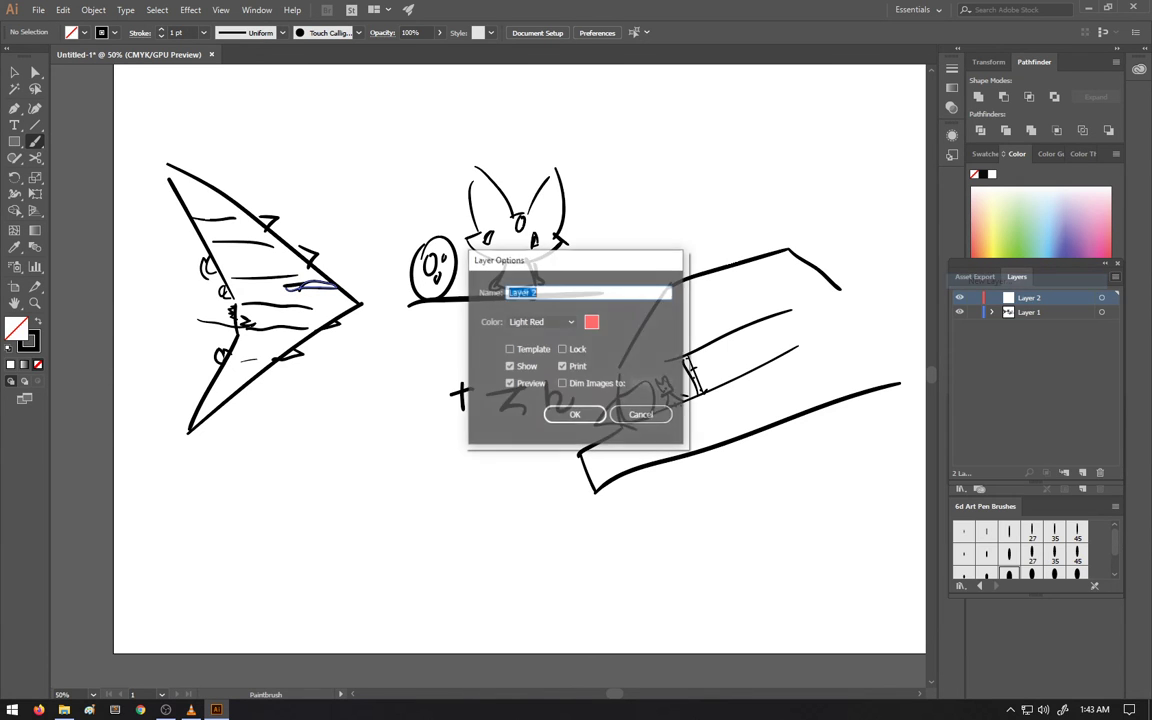
pyautogui.click(575, 415)
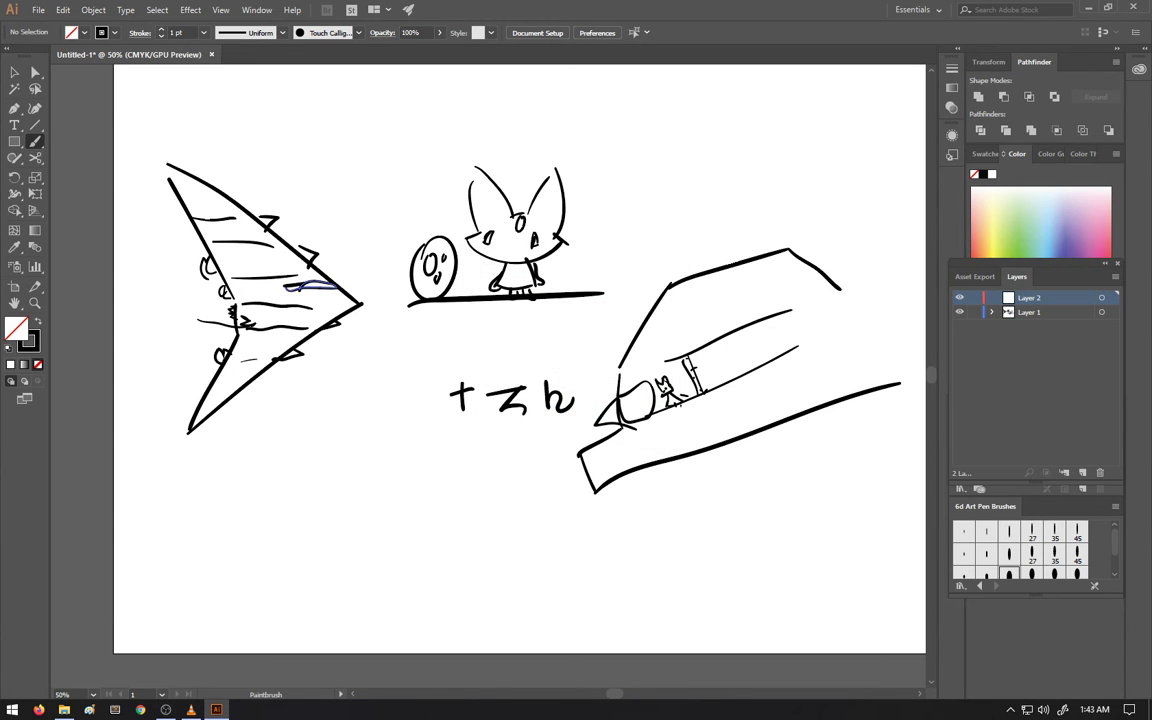
pyautogui.click(960, 312)
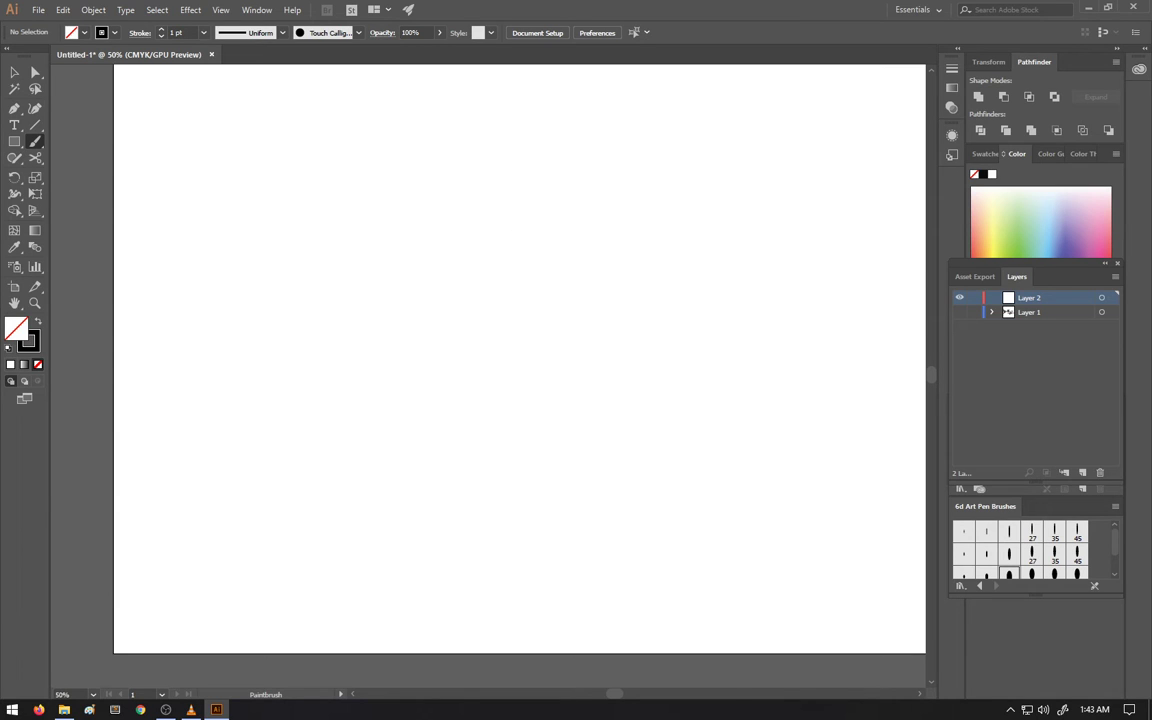
# Draw a wide funnel-shaped structure with a rectangular upper deck and two horizontal lines across its tapering lower part
pyautogui.moveTo(393, 430)
pyautogui.mouseDown()
pyautogui.moveTo(286, 279)
pyautogui.moveTo(285, 210)
pyautogui.mouseUp()
pyautogui.moveTo(291, 270)
pyautogui.mouseDown()
pyautogui.moveTo(286, 212)
pyautogui.moveTo(712, 189)
pyautogui.moveTo(735, 260)
pyautogui.moveTo(503, 427)
pyautogui.moveTo(513, 450)
pyautogui.mouseUp()
pyautogui.moveTo(290, 268); pyautogui.dragTo(720, 266)
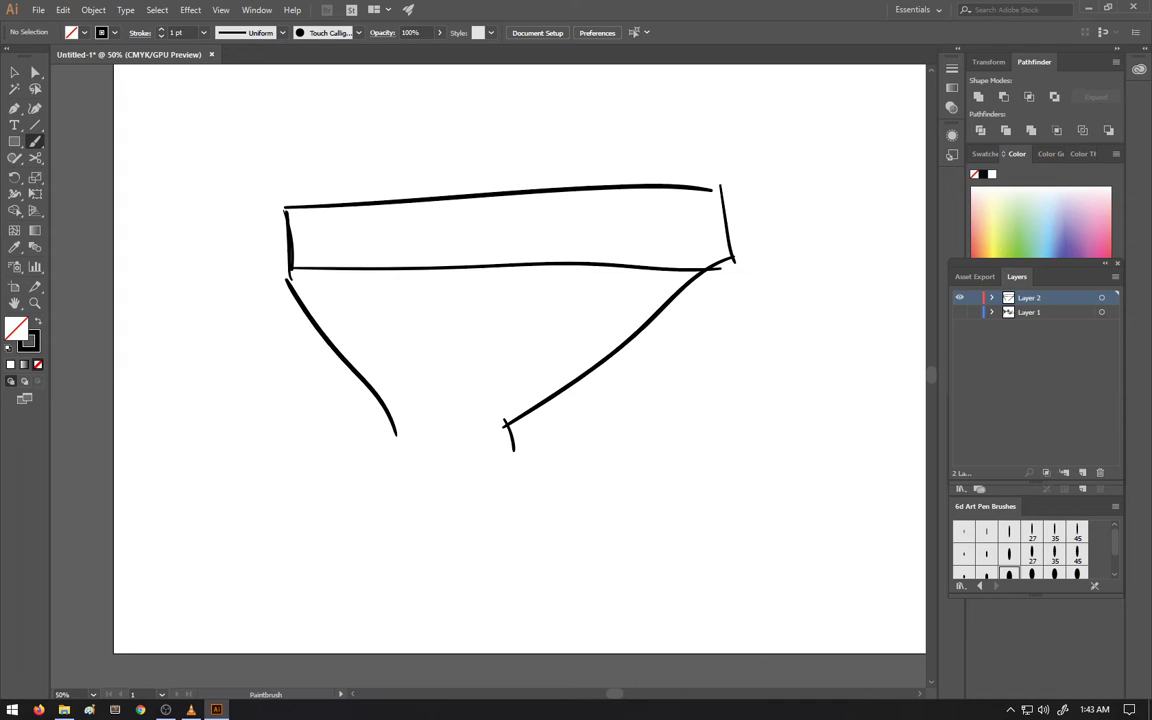
pyautogui.moveTo(336, 326); pyautogui.dragTo(588, 332)
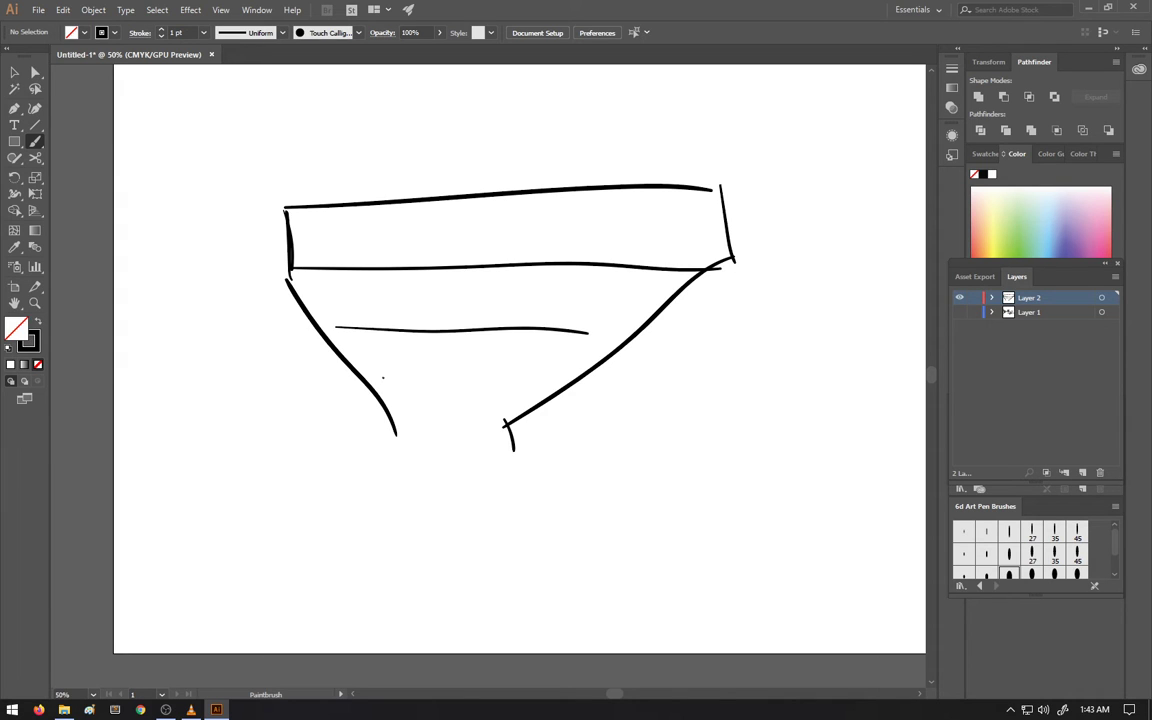
pyautogui.moveTo(383, 377); pyautogui.dragTo(591, 377)
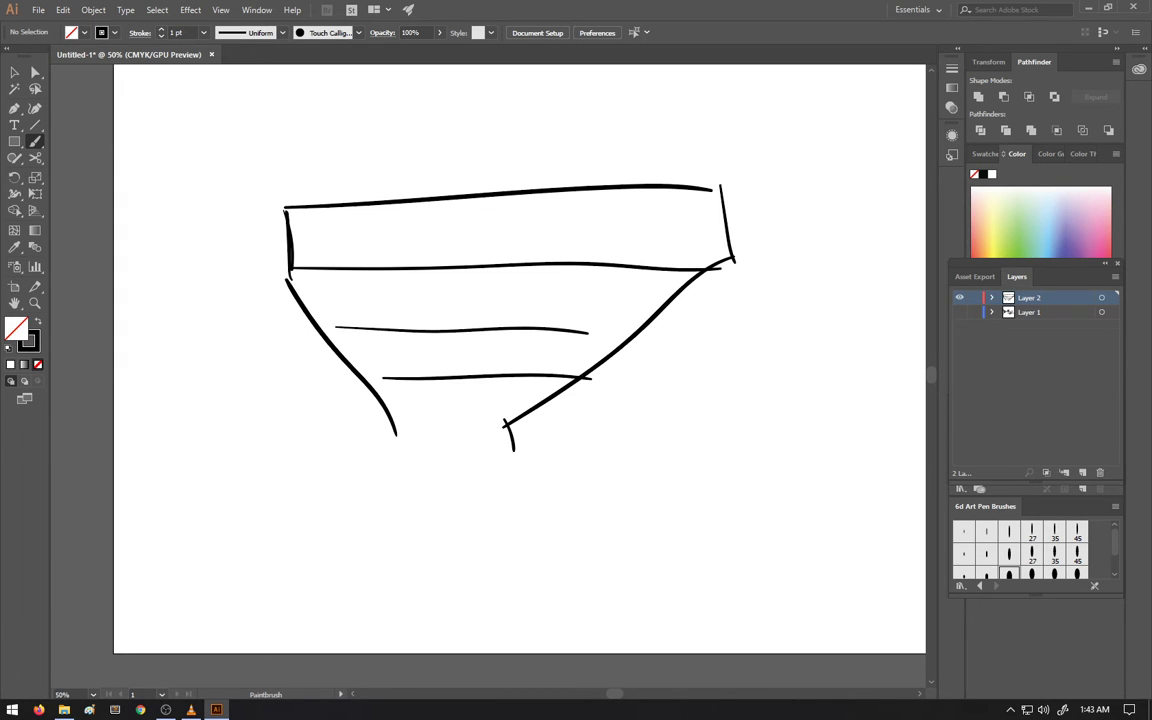
# Add small block shapes and three round-faced figures with pointed hats along the upper deck's floor
pyautogui.moveTo(304, 244)
pyautogui.mouseDown()
pyautogui.moveTo(376, 256)
pyautogui.moveTo(441, 249)
pyautogui.moveTo(413, 244)
pyautogui.moveTo(356, 263)
pyautogui.moveTo(347, 245)
pyautogui.moveTo(347, 263)
pyautogui.mouseUp()
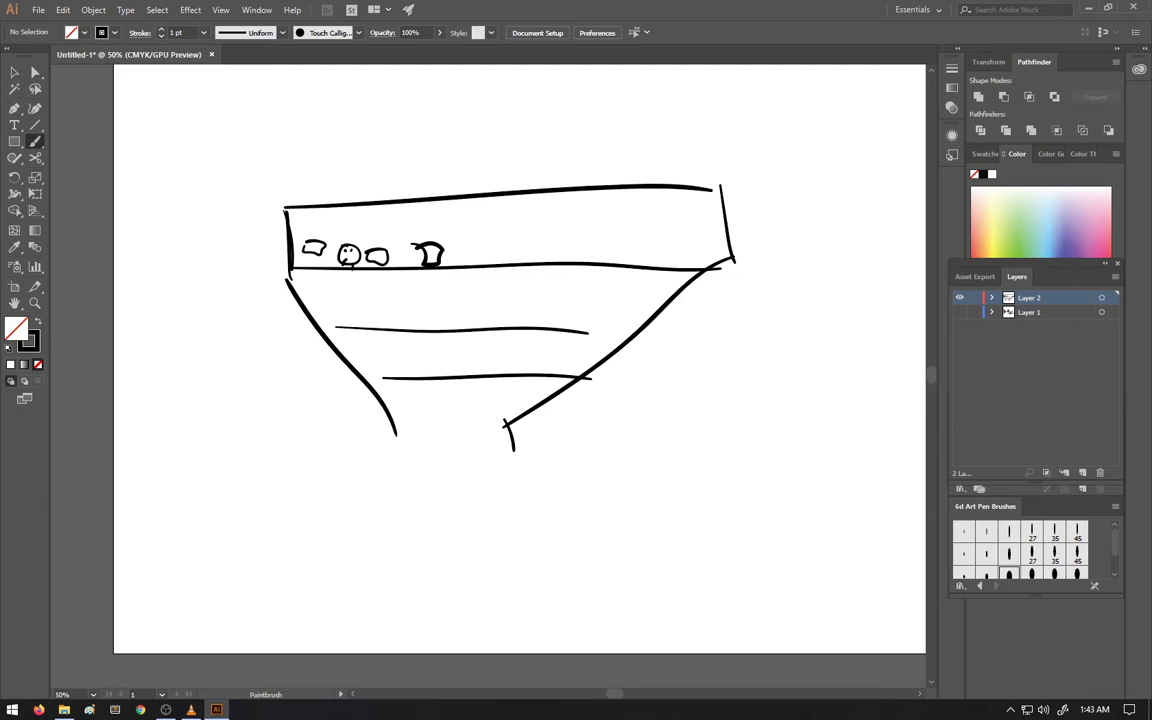
pyautogui.moveTo(462, 239)
pyautogui.mouseDown()
pyautogui.moveTo(465, 269)
pyautogui.moveTo(470, 251)
pyautogui.mouseUp()
pyautogui.moveTo(527, 233); pyautogui.dragTo(520, 262)
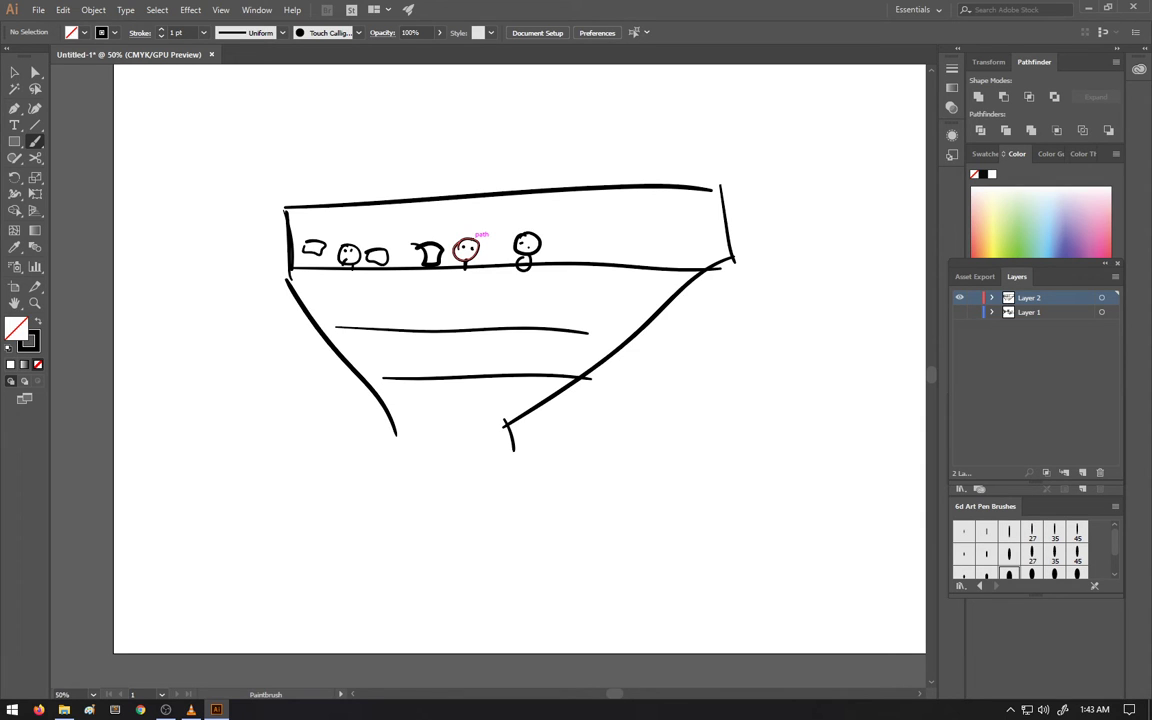
pyautogui.moveTo(518, 235); pyautogui.dragTo(537, 233)
pyautogui.moveTo(339, 247); pyautogui.dragTo(362, 246)
pyautogui.moveTo(457, 244); pyautogui.dragTo(478, 241)
# Draw a separate rectangle below the funnel, small circles at the middle line's ends, and a bowl shape under its right end
pyautogui.moveTo(687, 524)
pyautogui.mouseDown()
pyautogui.moveTo(696, 458)
pyautogui.moveTo(826, 495)
pyautogui.moveTo(708, 519)
pyautogui.mouseUp()
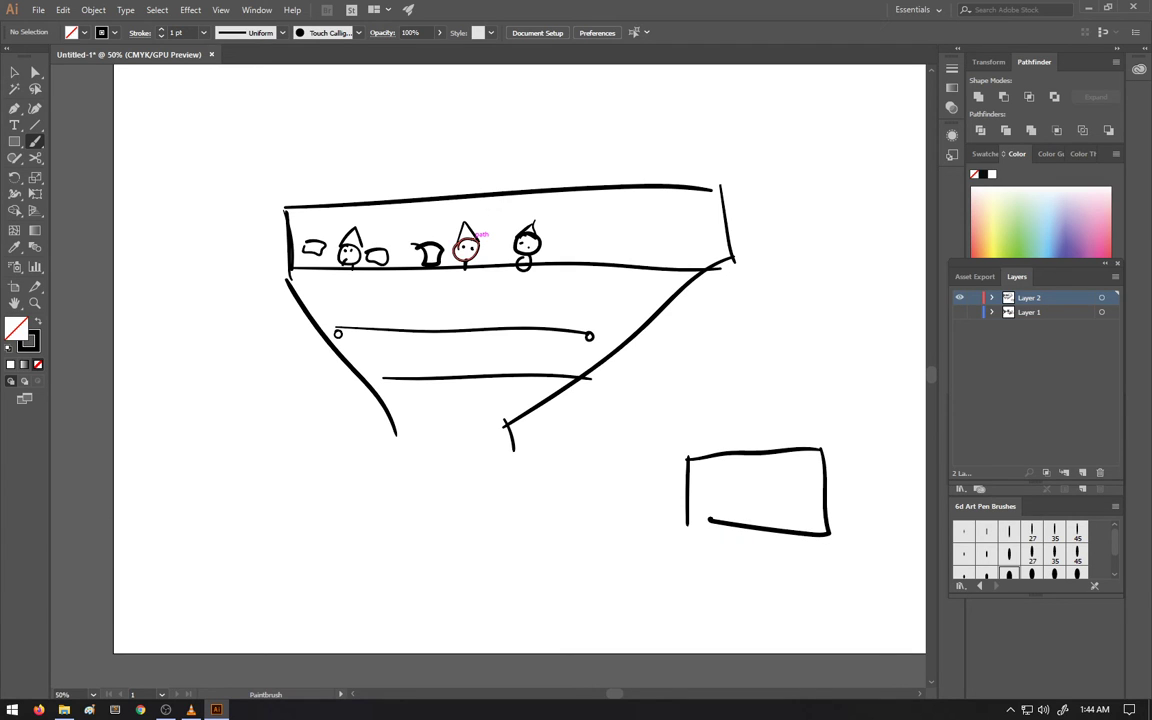
pyautogui.moveTo(590, 337)
pyautogui.mouseDown()
pyautogui.moveTo(509, 343)
pyautogui.moveTo(564, 381)
pyautogui.moveTo(590, 337)
pyautogui.mouseUp()
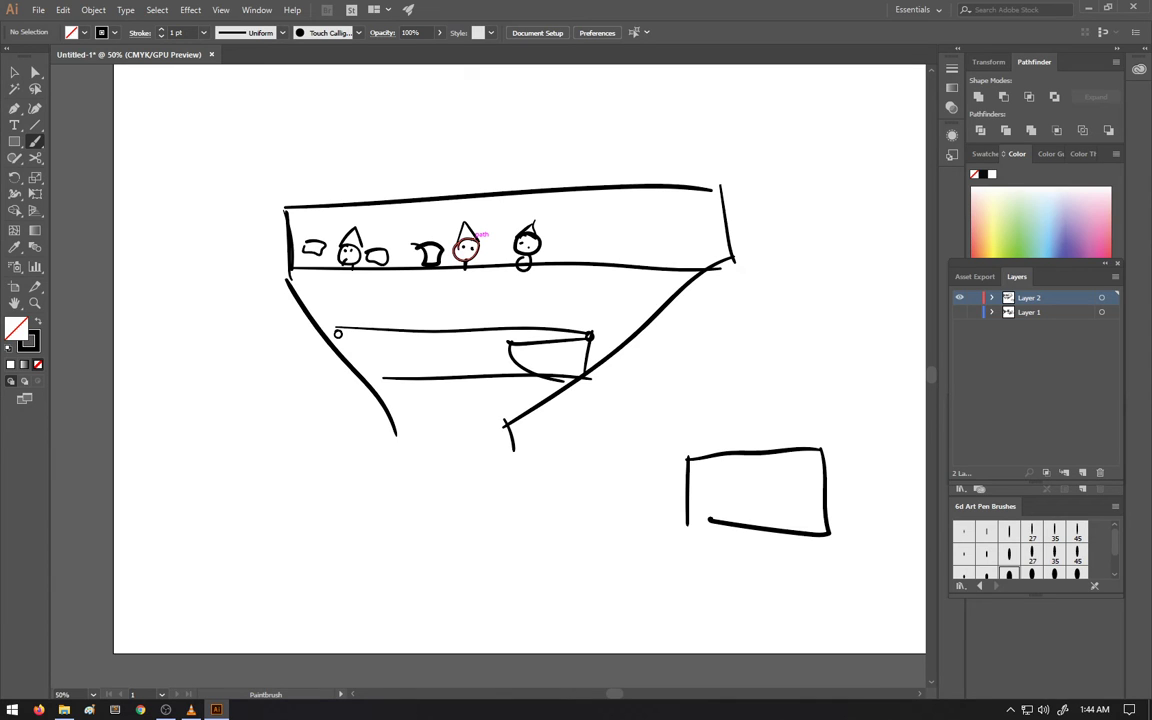
# Add a dotted arc over the upper deck and two oval-headed stick figures near the deck's right end
pyautogui.moveTo(540, 190)
pyautogui.mouseDown()
pyautogui.moveTo(566, 159)
pyautogui.moveTo(603, 178)
pyautogui.moveTo(610, 212)
pyautogui.mouseUp()
pyautogui.moveTo(604, 272); pyautogui.dragTo(676, 268)
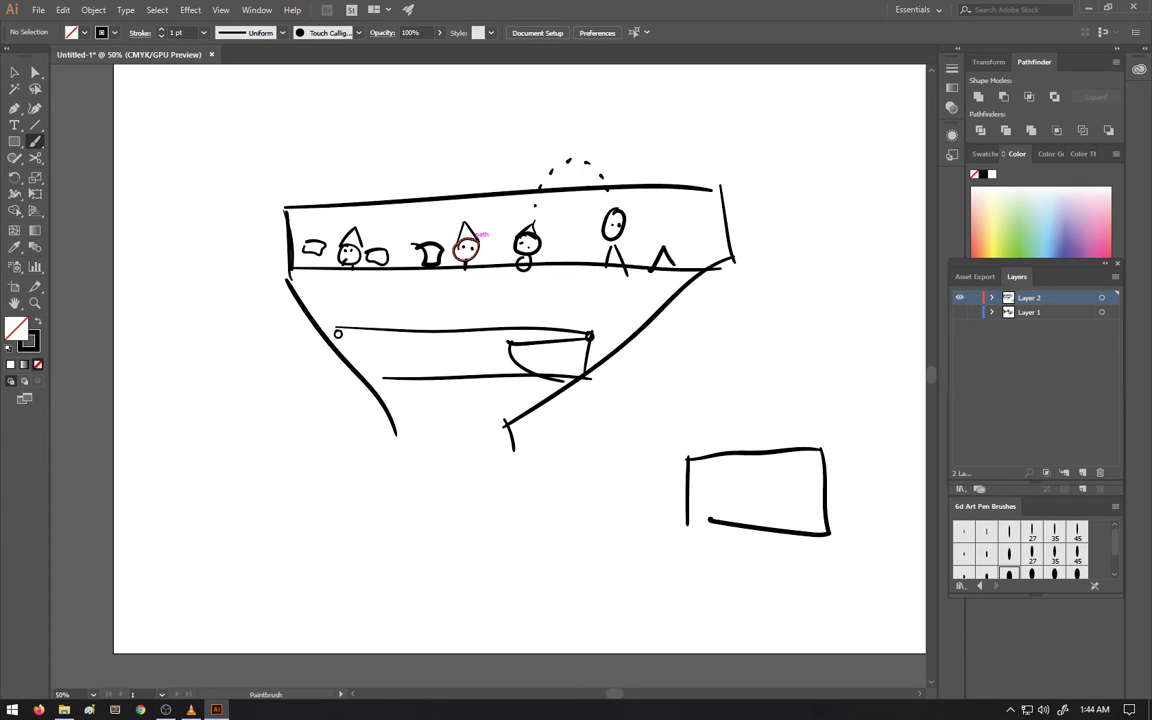
pyautogui.moveTo(668, 218); pyautogui.dragTo(666, 220)
pyautogui.click(668, 237)
pyautogui.click(674, 236)
# Draw a slanted four-sided shape and a triangle with faces below the funnel, adding small rounded shapes to the four-sided one's ends
pyautogui.moveTo(329, 577)
pyautogui.mouseDown()
pyautogui.moveTo(269, 535)
pyautogui.moveTo(396, 542)
pyautogui.moveTo(441, 591)
pyautogui.moveTo(322, 577)
pyautogui.moveTo(438, 603)
pyautogui.mouseUp()
pyautogui.moveTo(540, 535)
pyautogui.mouseDown()
pyautogui.moveTo(586, 540)
pyautogui.moveTo(568, 605)
pyautogui.mouseUp()
pyautogui.moveTo(580, 536)
pyautogui.mouseDown()
pyautogui.moveTo(630, 552)
pyautogui.moveTo(570, 604)
pyautogui.moveTo(566, 553)
pyautogui.moveTo(583, 552)
pyautogui.mouseUp()
pyautogui.moveTo(575, 577); pyautogui.dragTo(578, 579)
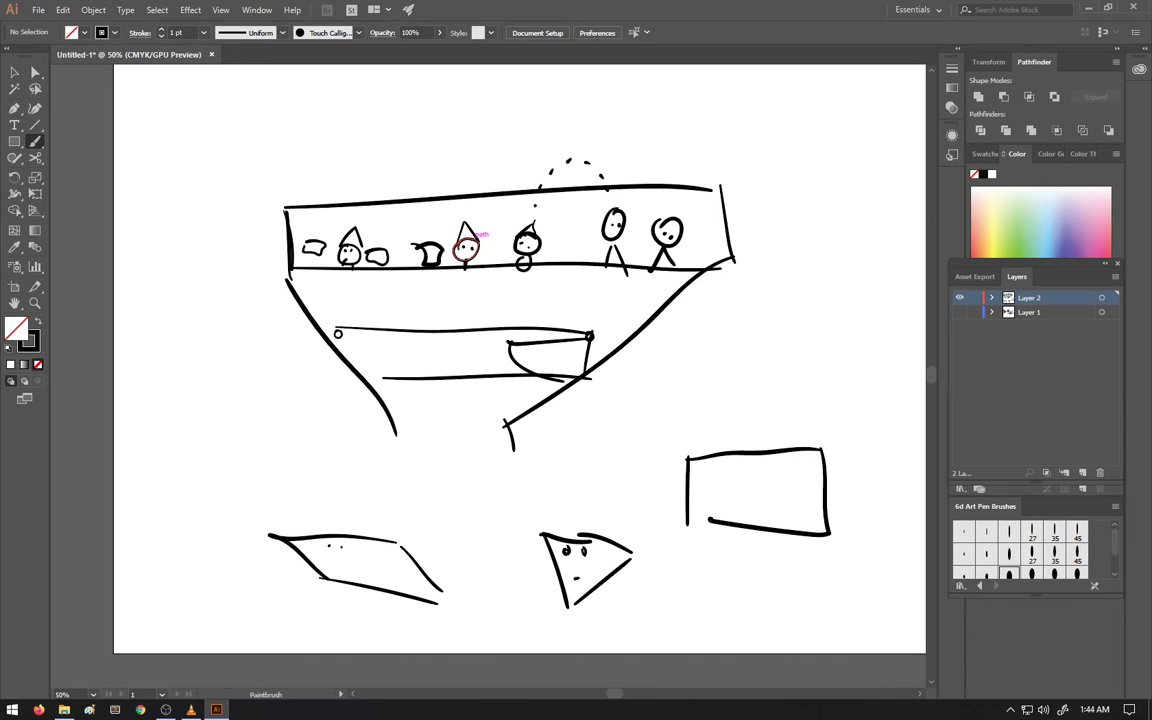
pyautogui.moveTo(417, 576); pyautogui.dragTo(440, 590)
pyautogui.moveTo(397, 556)
pyautogui.mouseDown()
pyautogui.moveTo(407, 549)
pyautogui.moveTo(420, 568)
pyautogui.mouseUp()
pyautogui.moveTo(315, 564); pyautogui.dragTo(315, 570)
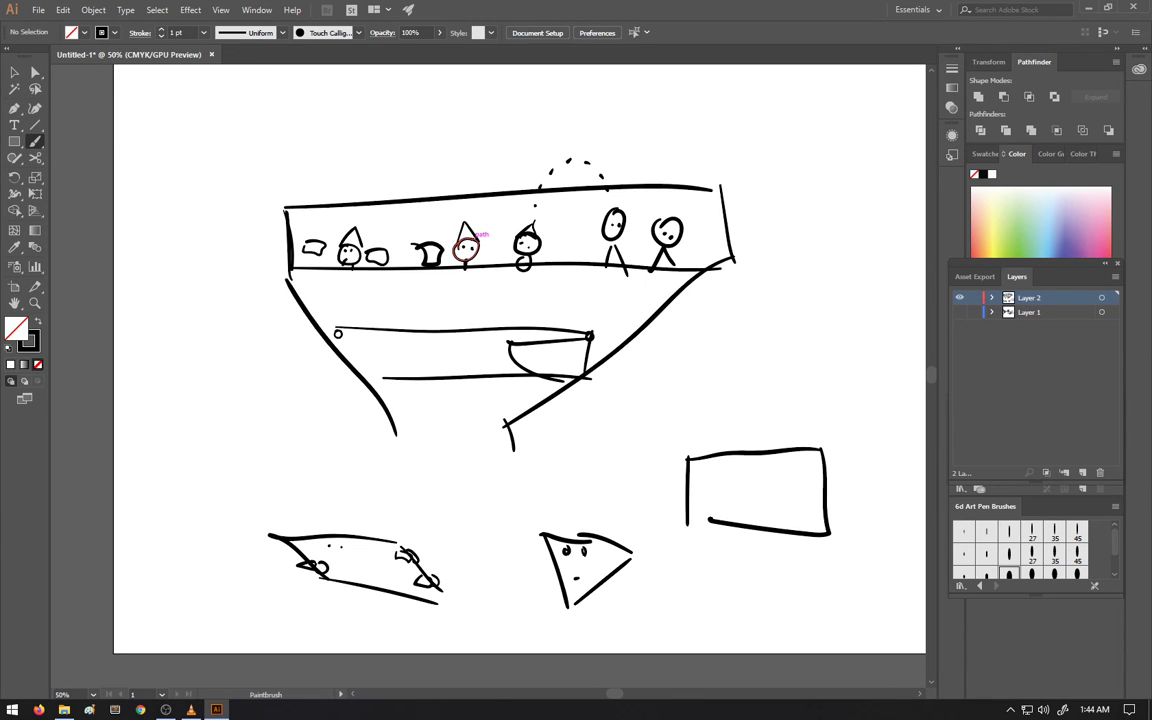
# Draw crossing vertical and horizontal lines through the rightmost stick figure and add dotted trails beside it
pyautogui.moveTo(674, 155); pyautogui.dragTo(676, 365)
pyautogui.moveTo(655, 268); pyautogui.dragTo(790, 268)
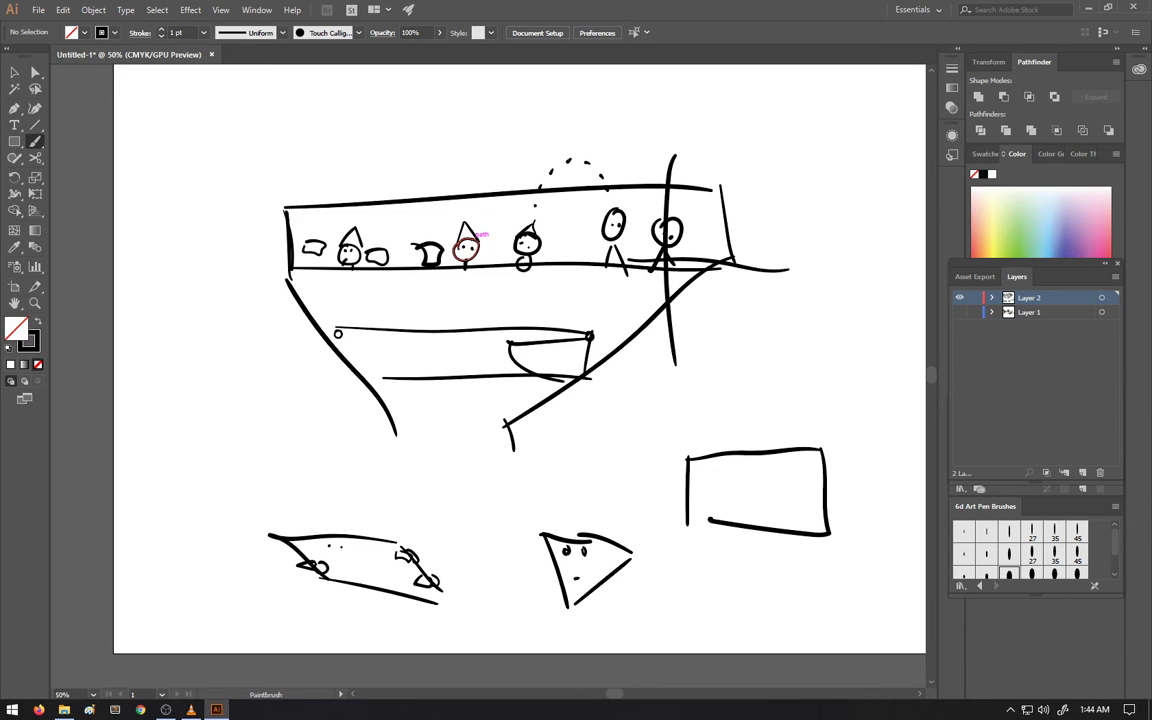
pyautogui.moveTo(691, 168); pyautogui.dragTo(692, 180)
pyautogui.moveTo(701, 152); pyautogui.dragTo(700, 160)
# Draw a narrow vertical shaft from the upper deck to the middle line, with small circles near both ends
pyautogui.moveTo(542, 262); pyautogui.dragTo(542, 328)
pyautogui.moveTo(552, 262); pyautogui.dragTo(552, 325)
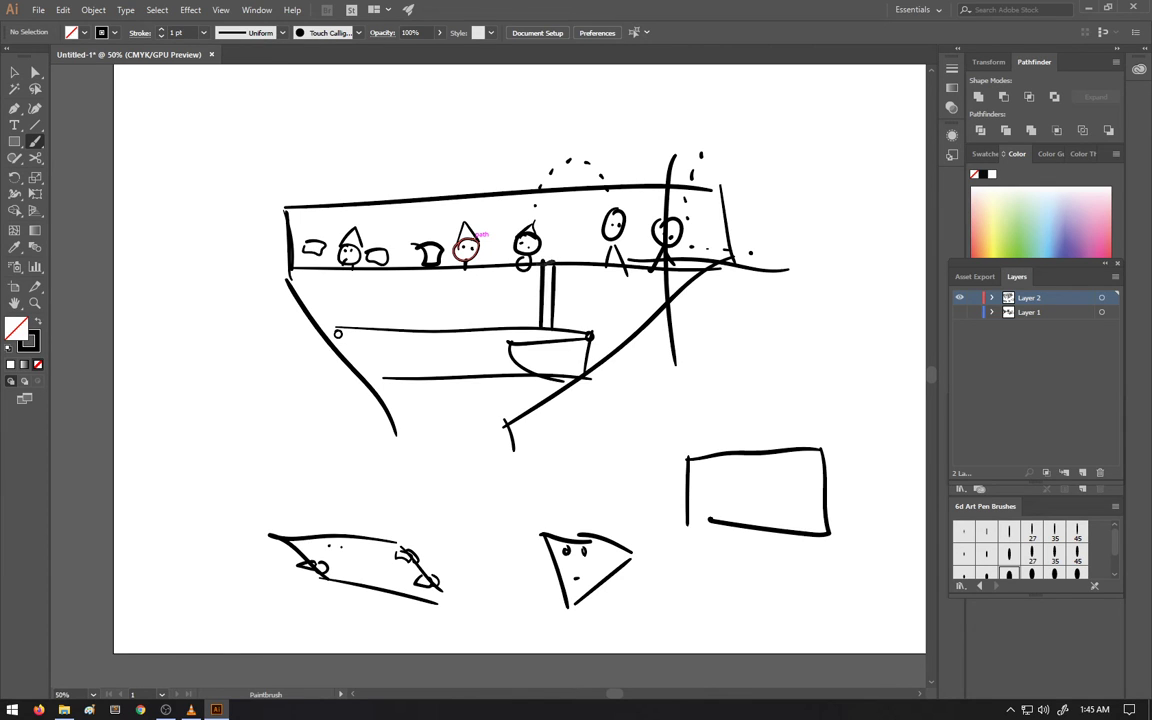
pyautogui.moveTo(557, 276); pyautogui.dragTo(557, 322)
pyautogui.moveTo(552, 266); pyautogui.dragTo(554, 267)
pyautogui.moveTo(556, 311); pyautogui.dragTo(557, 313)
# Sketch a large rounded loop beside the shaft and mark the small circle at the shaft's upper end
pyautogui.moveTo(530, 268)
pyautogui.mouseDown()
pyautogui.moveTo(541, 279)
pyautogui.moveTo(471, 293)
pyautogui.mouseUp()
pyautogui.moveTo(463, 291)
pyautogui.mouseDown()
pyautogui.moveTo(463, 307)
pyautogui.moveTo(538, 336)
pyautogui.mouseUp()
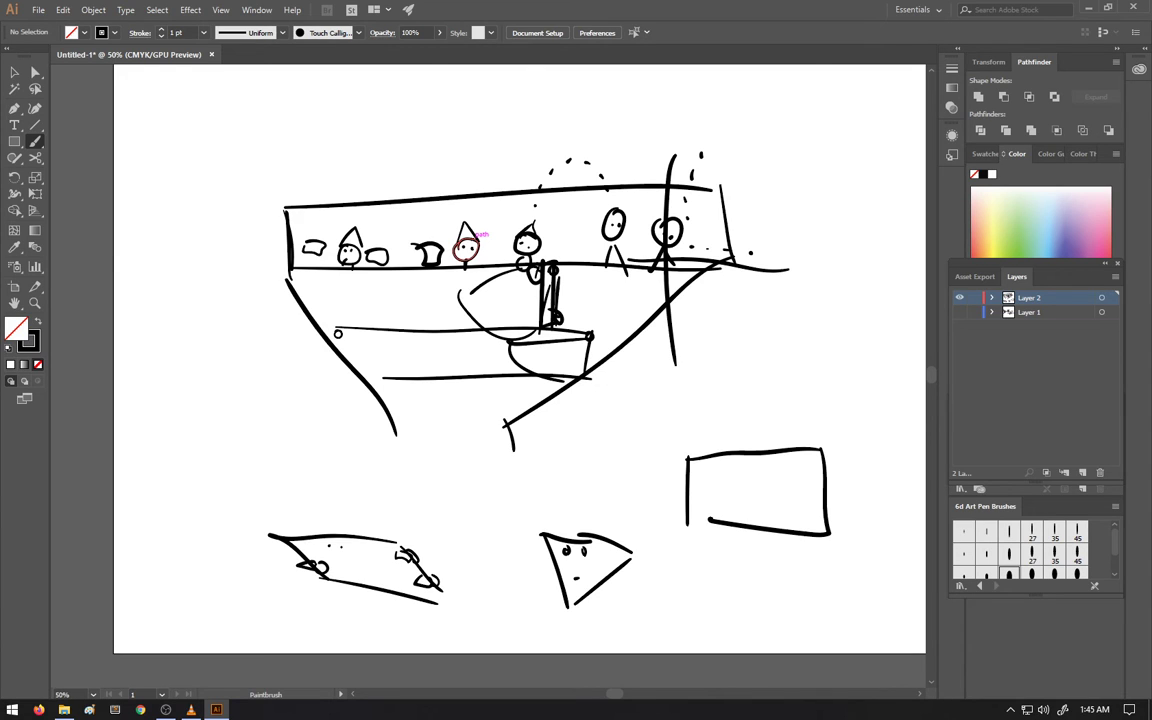
pyautogui.moveTo(531, 270); pyautogui.dragTo(539, 277)
# Draw ground lines extending from both sides of the funnel's base and circle the two stick figures on the deck
pyautogui.moveTo(168, 437); pyautogui.dragTo(400, 440)
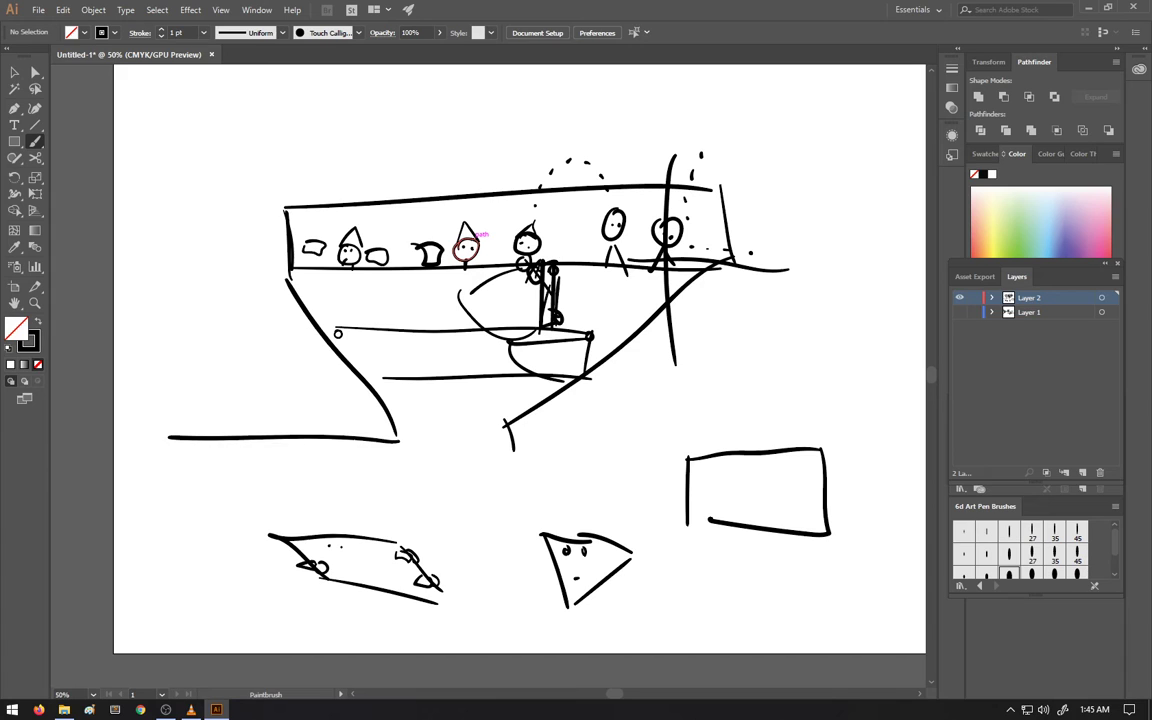
pyautogui.moveTo(514, 441); pyautogui.dragTo(756, 430)
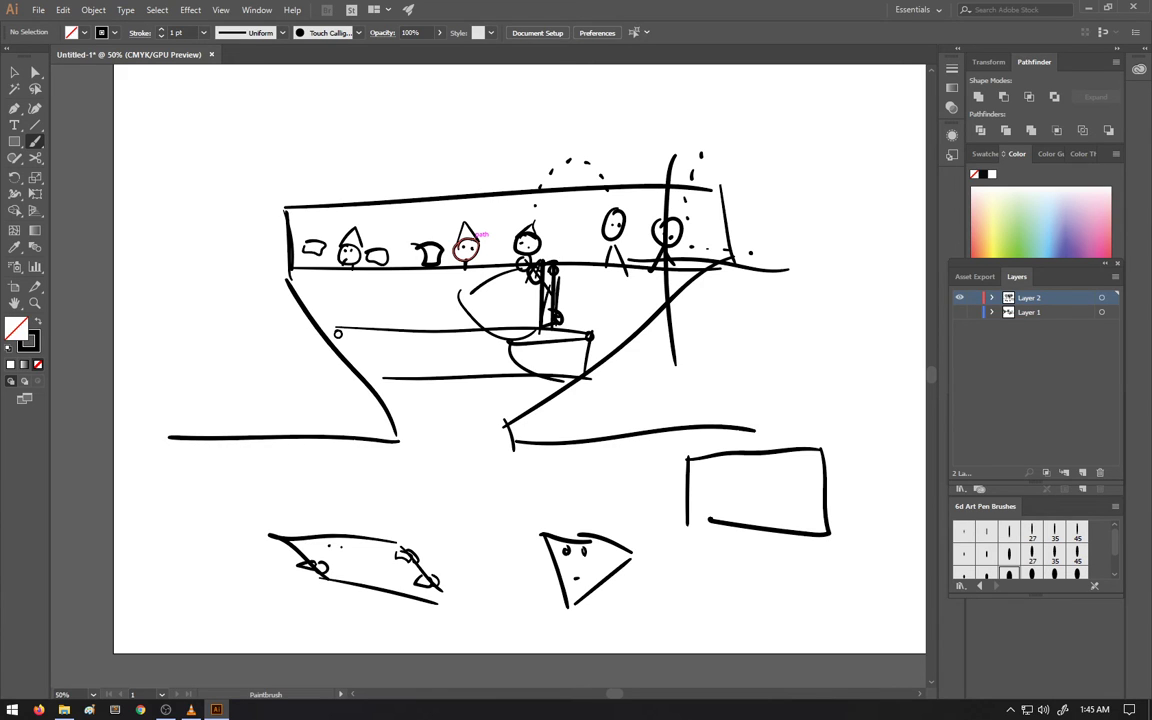
pyautogui.moveTo(583, 215)
pyautogui.mouseDown()
pyautogui.moveTo(662, 172)
pyautogui.moveTo(597, 297)
pyautogui.mouseUp()
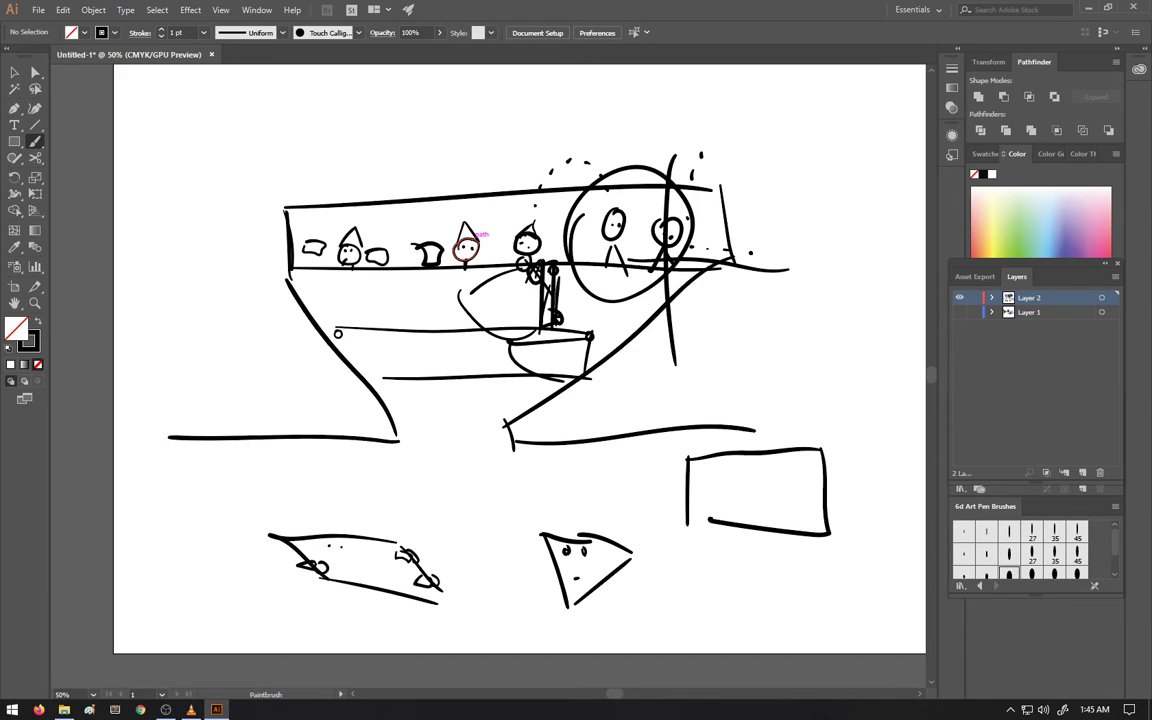
# Paint a dashed trail from the circled figures down through the funnel's bottom opening, ending in a curved hook
pyautogui.click(585, 323)
pyautogui.click(579, 330)
pyautogui.click(565, 343)
pyautogui.click(541, 358)
pyautogui.moveTo(511, 378); pyautogui.dragTo(501, 383)
pyautogui.moveTo(485, 402); pyautogui.dragTo(478, 413)
pyautogui.moveTo(471, 434)
pyautogui.mouseDown()
pyautogui.moveTo(470, 495)
pyautogui.moveTo(524, 489)
pyautogui.moveTo(502, 474)
pyautogui.mouseUp()
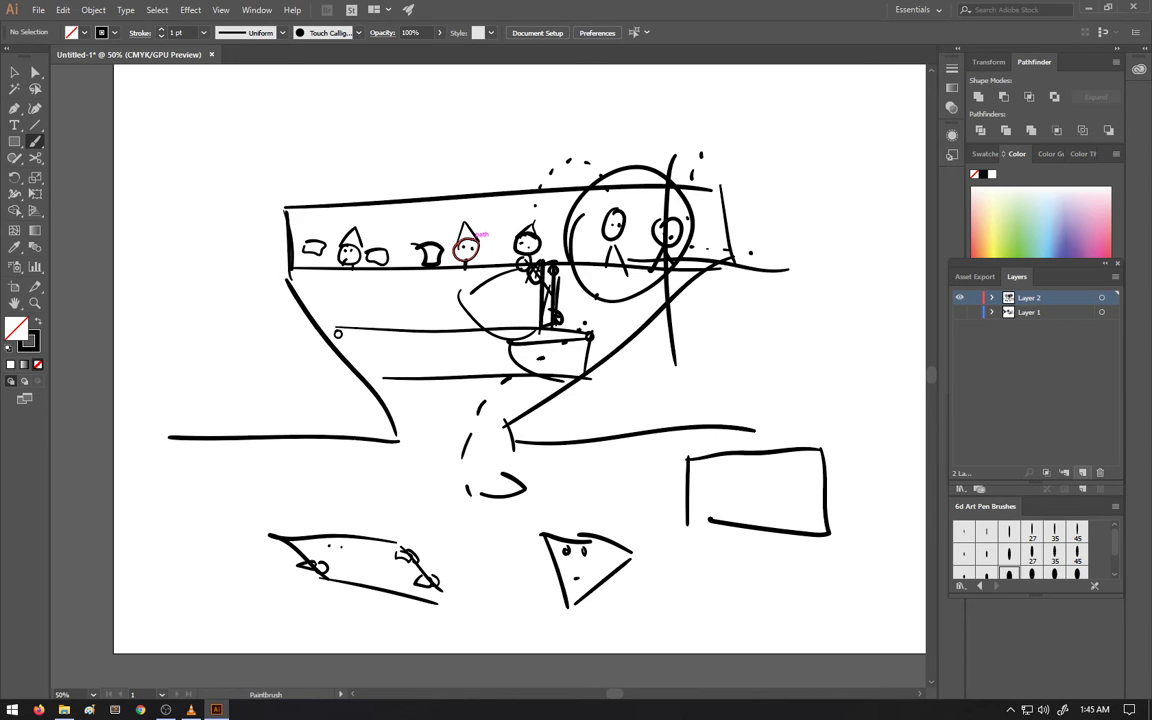
# Create a new layer above Layer 2 and hide Layer 2
pyautogui.click(1082, 472)
pyautogui.click(959, 312)
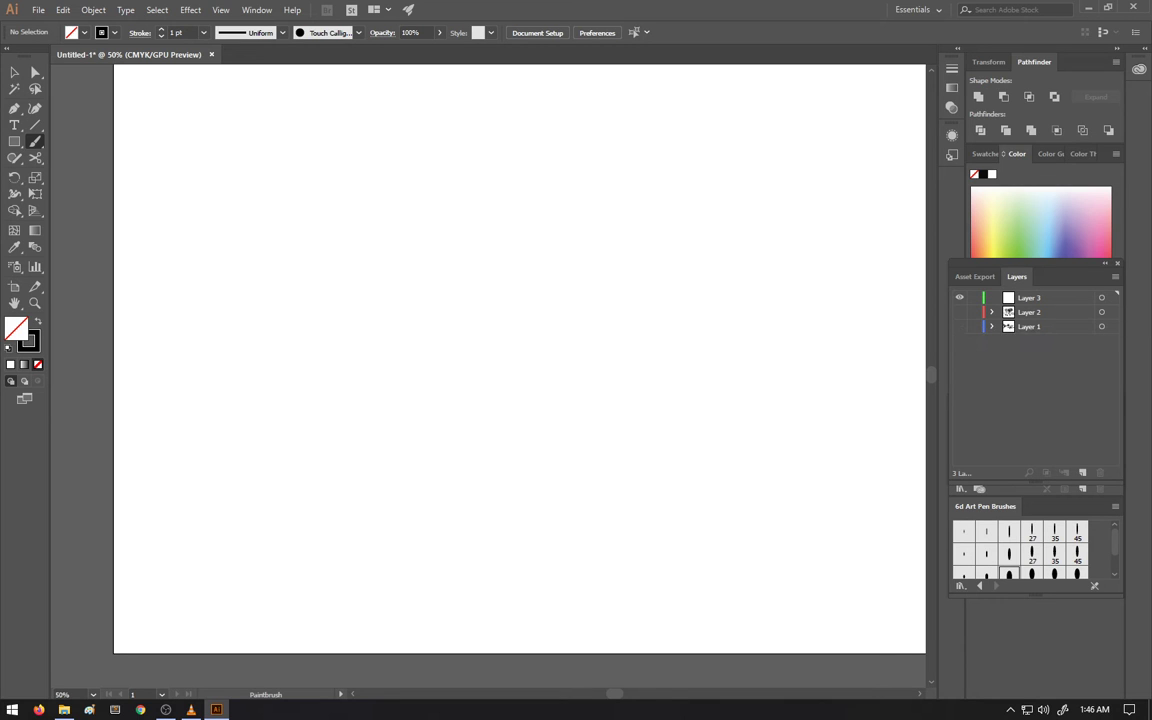
# Sketch a character with a wide head, two large pointed ears, eyes, triangular dress, arms, feet and a small circle on the forehead
pyautogui.moveTo(447, 345)
pyautogui.mouseDown()
pyautogui.moveTo(471, 312)
pyautogui.moveTo(450, 343)
pyautogui.moveTo(533, 347)
pyautogui.moveTo(557, 314)
pyautogui.mouseUp()
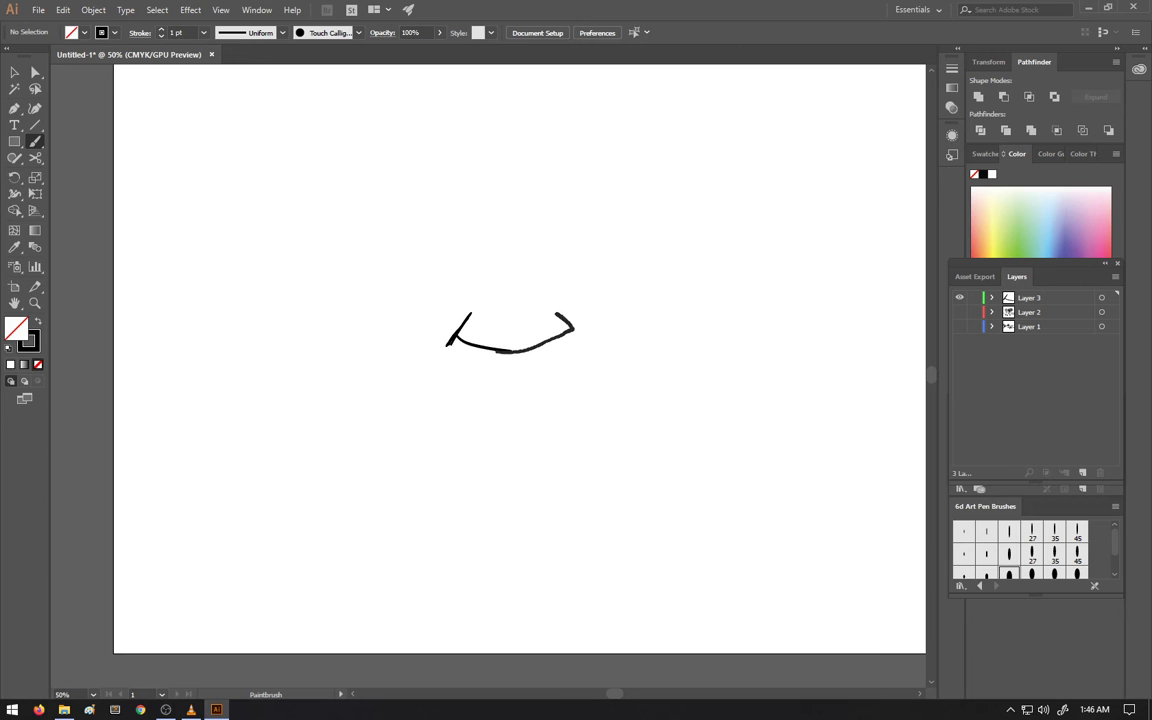
pyautogui.moveTo(437, 229)
pyautogui.mouseDown()
pyautogui.moveTo(463, 324)
pyautogui.moveTo(516, 286)
pyautogui.moveTo(560, 216)
pyautogui.moveTo(566, 320)
pyautogui.mouseUp()
pyautogui.moveTo(490, 312)
pyautogui.mouseDown()
pyautogui.moveTo(490, 329)
pyautogui.moveTo(486, 318)
pyautogui.moveTo(545, 324)
pyautogui.moveTo(473, 397)
pyautogui.moveTo(558, 393)
pyautogui.mouseUp()
pyautogui.moveTo(534, 347)
pyautogui.mouseDown()
pyautogui.moveTo(562, 397)
pyautogui.moveTo(498, 410)
pyautogui.moveTo(511, 418)
pyautogui.mouseUp()
pyautogui.moveTo(517, 407)
pyautogui.mouseDown()
pyautogui.moveTo(517, 420)
pyautogui.moveTo(577, 425)
pyautogui.moveTo(530, 414)
pyautogui.mouseUp()
pyautogui.moveTo(495, 367)
pyautogui.mouseDown()
pyautogui.moveTo(468, 399)
pyautogui.moveTo(476, 394)
pyautogui.mouseUp()
pyautogui.moveTo(560, 392); pyautogui.dragTo(545, 350)
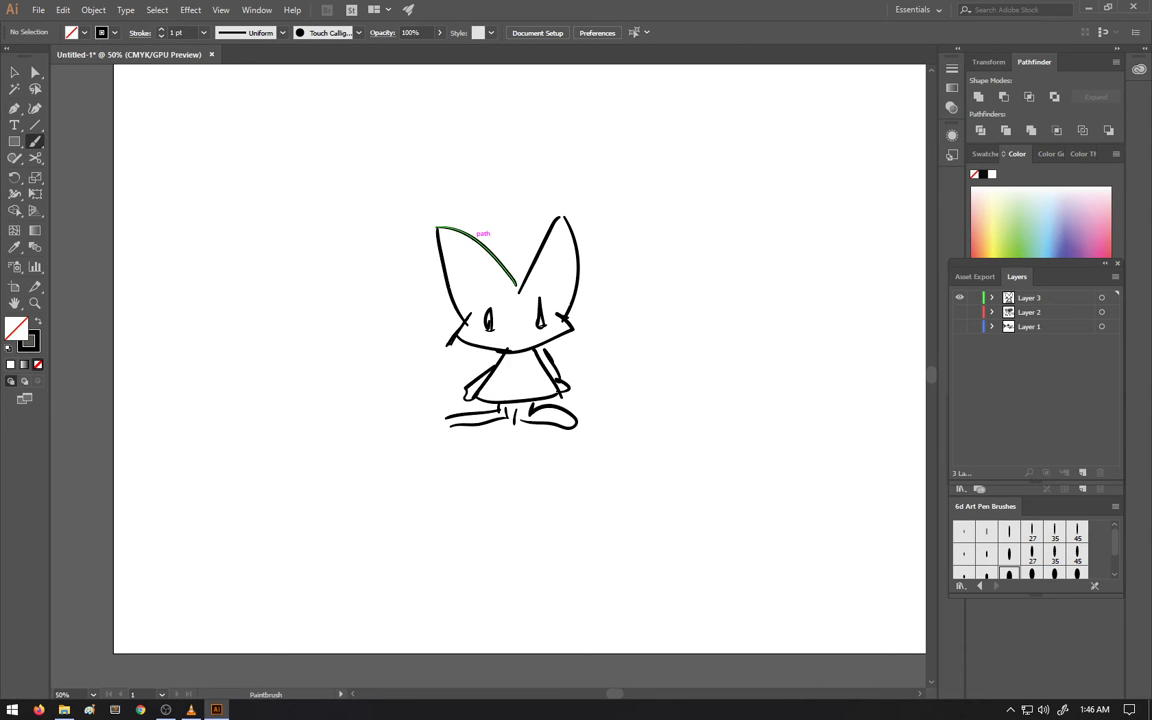
pyautogui.moveTo(515, 299); pyautogui.dragTo(513, 307)
# Draw a column of six tick-and-dash markers right of the character and five mirrored ones to its left
pyautogui.moveTo(626, 195)
pyautogui.mouseDown()
pyautogui.moveTo(627, 220)
pyautogui.moveTo(646, 209)
pyautogui.moveTo(629, 267)
pyautogui.mouseUp()
pyautogui.moveTo(641, 254)
pyautogui.mouseDown()
pyautogui.moveTo(652, 253)
pyautogui.moveTo(631, 313)
pyautogui.mouseUp()
pyautogui.moveTo(641, 300)
pyautogui.mouseDown()
pyautogui.moveTo(654, 299)
pyautogui.moveTo(631, 362)
pyautogui.moveTo(655, 348)
pyautogui.moveTo(632, 408)
pyautogui.mouseUp()
pyautogui.moveTo(646, 399)
pyautogui.mouseDown()
pyautogui.moveTo(656, 399)
pyautogui.moveTo(633, 455)
pyautogui.moveTo(660, 441)
pyautogui.mouseUp()
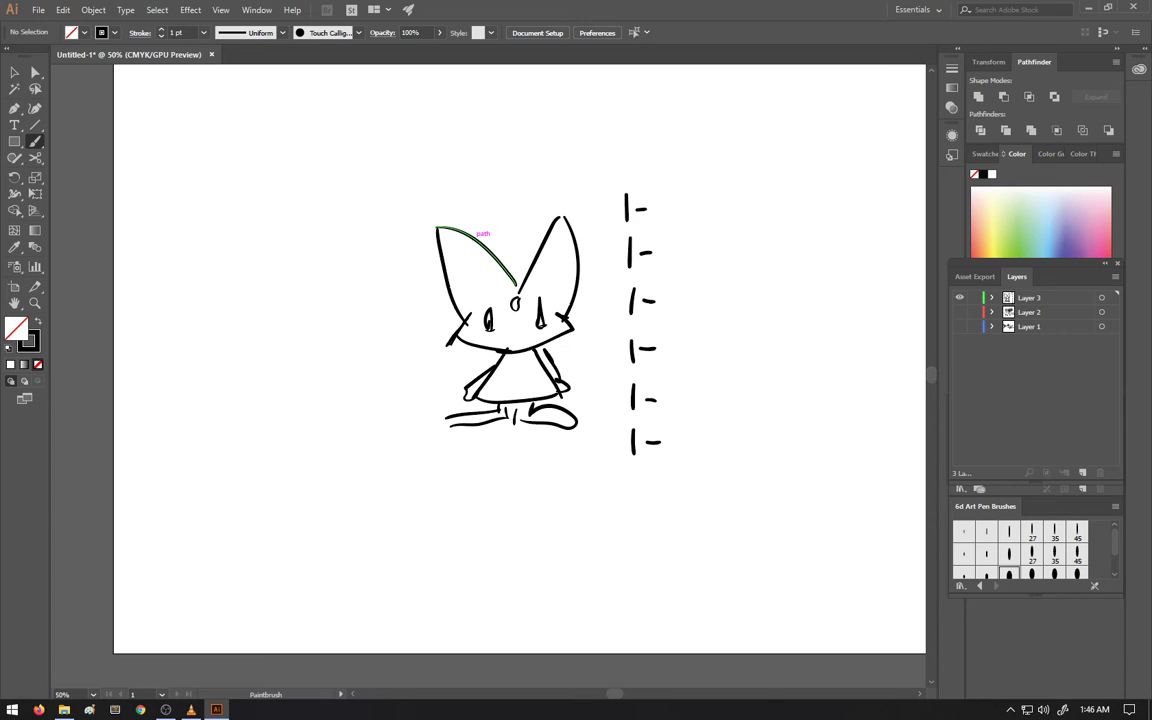
pyautogui.moveTo(381, 416)
pyautogui.mouseDown()
pyautogui.moveTo(381, 451)
pyautogui.moveTo(372, 433)
pyautogui.mouseUp()
pyautogui.moveTo(383, 360)
pyautogui.mouseDown()
pyautogui.moveTo(382, 383)
pyautogui.moveTo(372, 375)
pyautogui.mouseUp()
pyautogui.moveTo(384, 298)
pyautogui.mouseDown()
pyautogui.moveTo(383, 332)
pyautogui.moveTo(372, 311)
pyautogui.mouseUp()
pyautogui.moveTo(383, 248)
pyautogui.mouseDown()
pyautogui.moveTo(383, 277)
pyautogui.moveTo(373, 262)
pyautogui.mouseUp()
pyautogui.moveTo(378, 203)
pyautogui.mouseDown()
pyautogui.moveTo(380, 232)
pyautogui.moveTo(368, 215)
pyautogui.mouseUp()
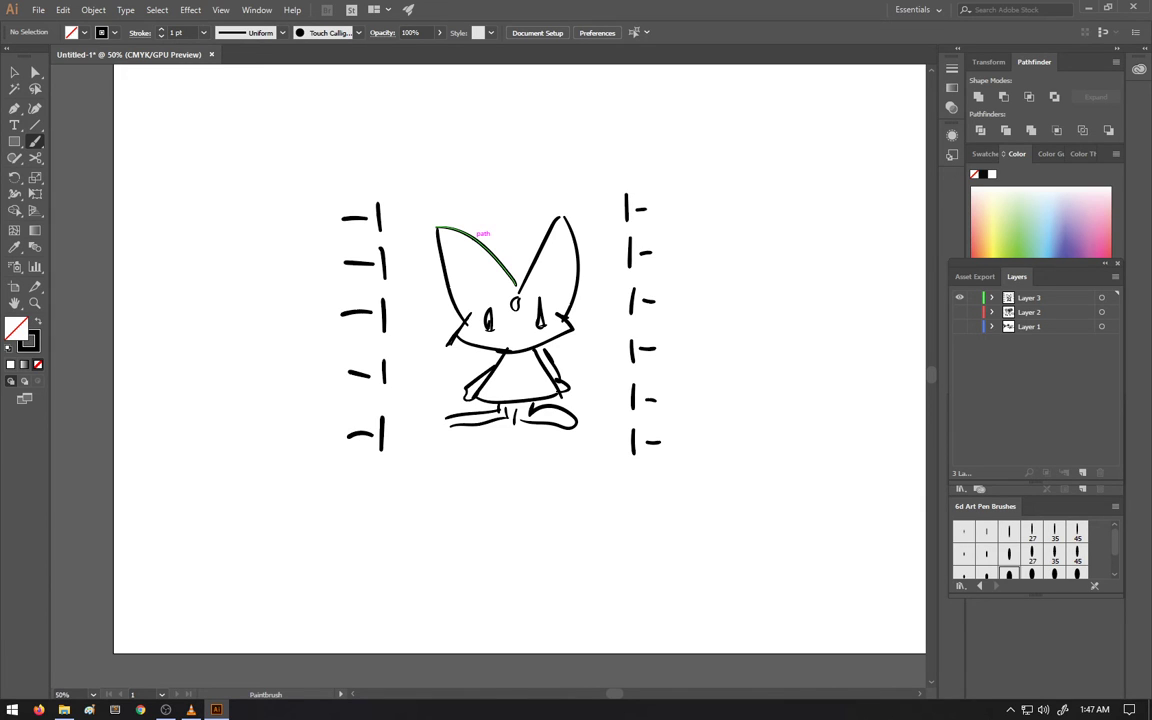
# Draw three small circles below the character and a coil-filled box with three motion lines running toward them
pyautogui.moveTo(600, 504); pyautogui.dragTo(598, 506)
pyautogui.moveTo(675, 560); pyautogui.dragTo(673, 561)
pyautogui.moveTo(511, 554)
pyautogui.mouseDown()
pyautogui.moveTo(535, 560)
pyautogui.moveTo(515, 553)
pyautogui.mouseUp()
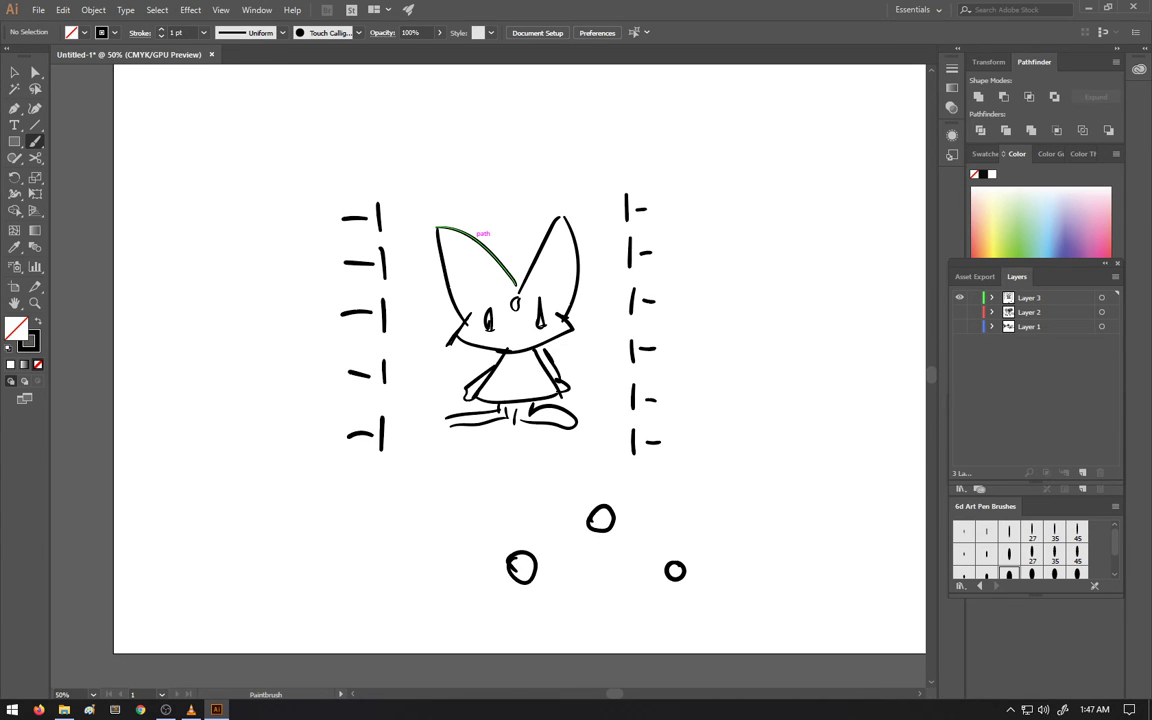
pyautogui.moveTo(318, 516)
pyautogui.mouseDown()
pyautogui.moveTo(384, 545)
pyautogui.moveTo(320, 518)
pyautogui.mouseUp()
pyautogui.moveTo(388, 570); pyautogui.dragTo(393, 523)
pyautogui.moveTo(328, 560)
pyautogui.mouseDown()
pyautogui.moveTo(332, 532)
pyautogui.moveTo(346, 545)
pyautogui.moveTo(385, 530)
pyautogui.moveTo(495, 554)
pyautogui.mouseUp()
pyautogui.moveTo(408, 542)
pyautogui.mouseDown()
pyautogui.moveTo(490, 540)
pyautogui.moveTo(518, 524)
pyautogui.mouseUp()
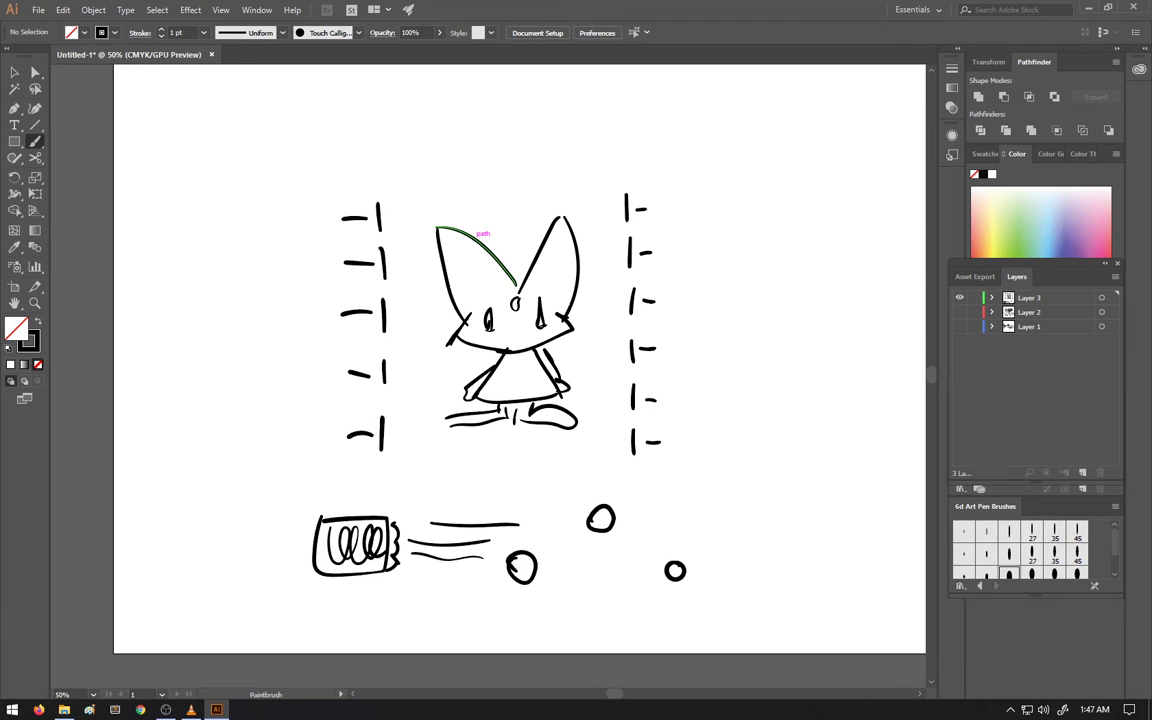
# Write "Force" beside the lowest right-hand marker and sketch a small dotted tube with short rays near the coil-filled box
pyautogui.moveTo(685, 467); pyautogui.dragTo(681, 431)
pyautogui.moveTo(677, 431); pyautogui.dragTo(700, 427)
pyautogui.moveTo(684, 452)
pyautogui.mouseDown()
pyautogui.moveTo(728, 450)
pyautogui.moveTo(743, 464)
pyautogui.mouseUp()
pyautogui.moveTo(746, 456); pyautogui.dragTo(757, 463)
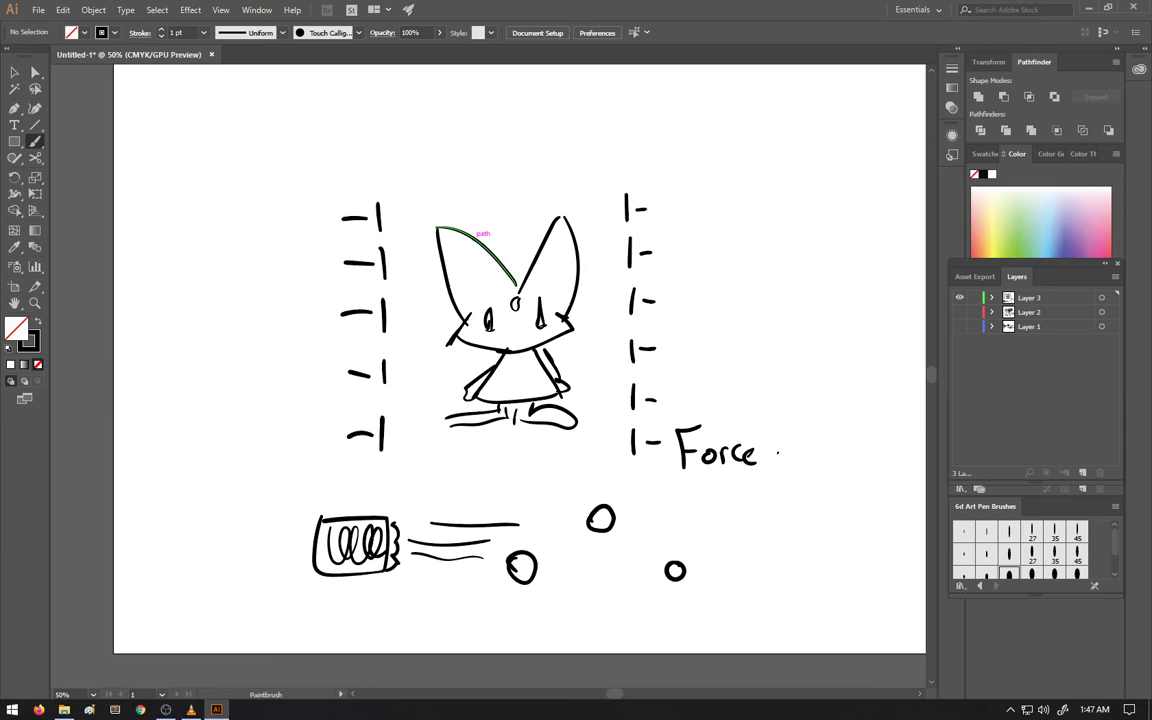
pyautogui.moveTo(238, 472)
pyautogui.mouseDown()
pyautogui.moveTo(252, 495)
pyautogui.moveTo(236, 469)
pyautogui.moveTo(252, 473)
pyautogui.moveTo(240, 530)
pyautogui.mouseUp()
pyautogui.moveTo(267, 511)
pyautogui.mouseDown()
pyautogui.moveTo(274, 520)
pyautogui.moveTo(297, 457)
pyautogui.mouseUp()
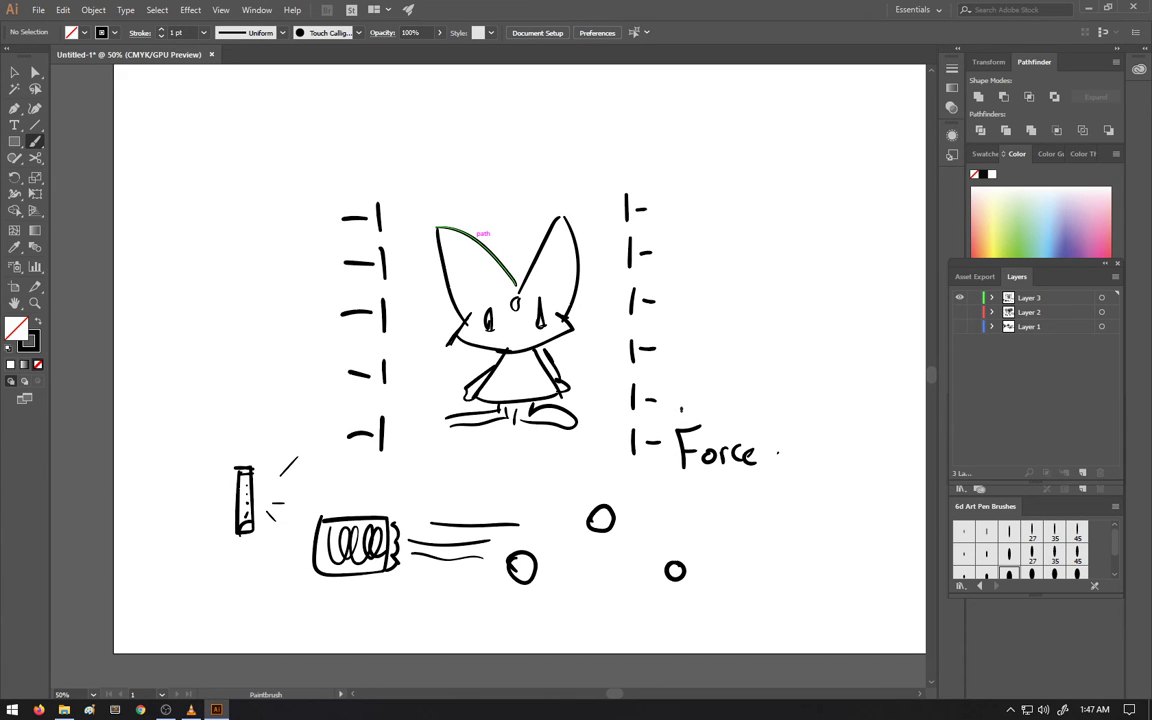
# Write "Pierce" beside the marker above "Force" and jot short handwritten symbols above the right-hand marker column
pyautogui.moveTo(680, 383); pyautogui.dragTo(681, 411)
pyautogui.moveTo(681, 384)
pyautogui.mouseDown()
pyautogui.moveTo(697, 410)
pyautogui.moveTo(722, 398)
pyautogui.moveTo(750, 411)
pyautogui.mouseUp()
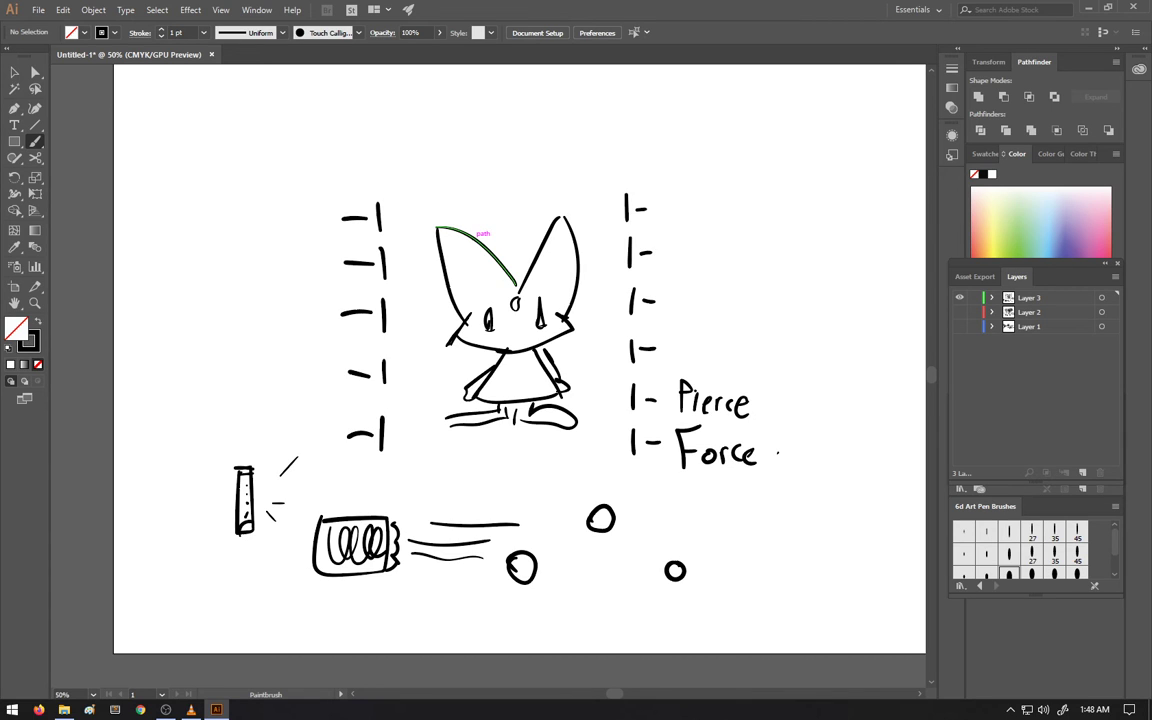
pyautogui.moveTo(677, 146)
pyautogui.mouseDown()
pyautogui.moveTo(720, 162)
pyautogui.moveTo(738, 150)
pyautogui.moveTo(694, 142)
pyautogui.moveTo(699, 194)
pyautogui.moveTo(706, 183)
pyautogui.mouseUp()
pyautogui.moveTo(699, 189)
pyautogui.mouseDown()
pyautogui.moveTo(701, 206)
pyautogui.moveTo(722, 209)
pyautogui.moveTo(747, 184)
pyautogui.moveTo(745, 200)
pyautogui.mouseUp()
# Sketch a large oval over the character's body with inner contour lines and three small circles on its rim
pyautogui.moveTo(458, 310)
pyautogui.mouseDown()
pyautogui.moveTo(564, 374)
pyautogui.moveTo(404, 399)
pyautogui.mouseUp()
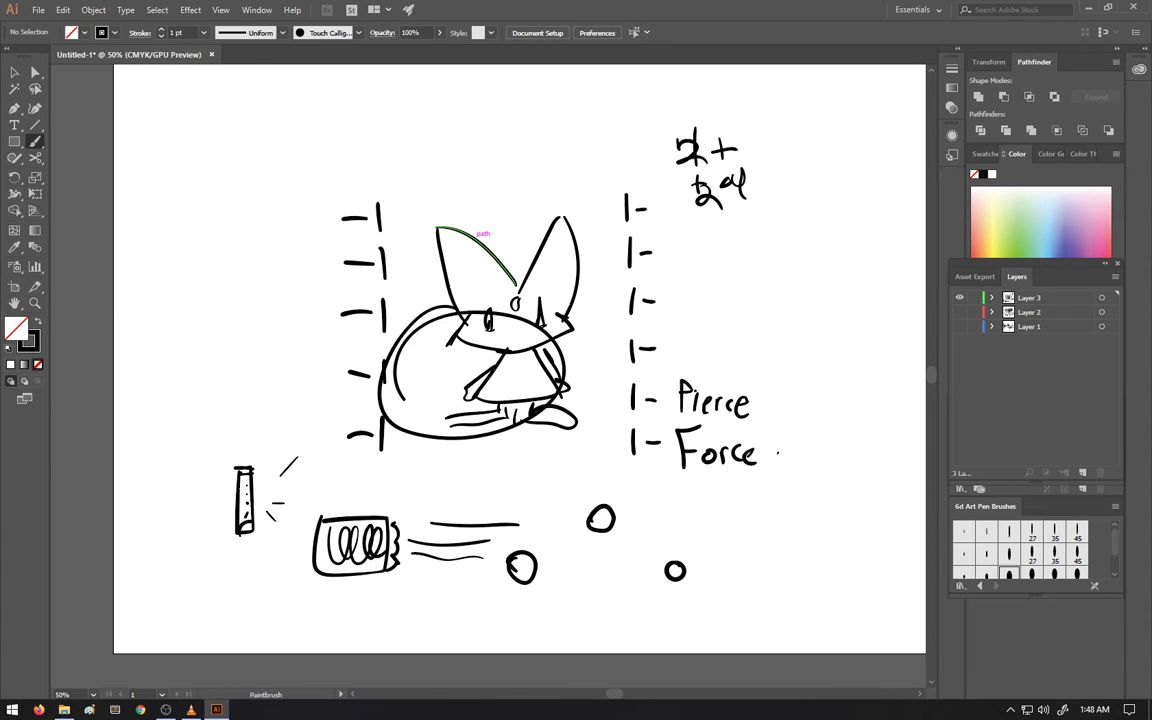
pyautogui.moveTo(420, 330); pyautogui.dragTo(411, 355)
pyautogui.moveTo(418, 323)
pyautogui.mouseDown()
pyautogui.moveTo(400, 348)
pyautogui.moveTo(430, 333)
pyautogui.mouseUp()
pyautogui.moveTo(437, 433)
pyautogui.mouseDown()
pyautogui.moveTo(426, 441)
pyautogui.moveTo(433, 434)
pyautogui.mouseUp()
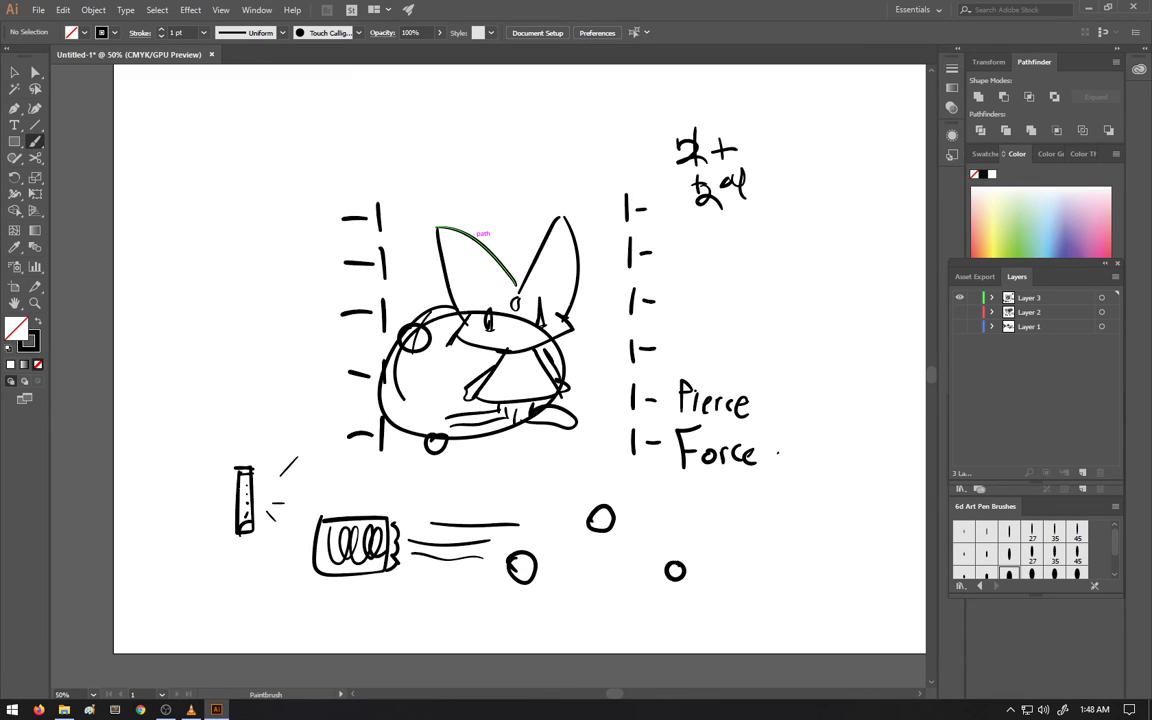
pyautogui.moveTo(561, 364); pyautogui.dragTo(556, 366)
pyautogui.moveTo(413, 347)
pyautogui.mouseDown()
pyautogui.moveTo(410, 421)
pyautogui.moveTo(409, 394)
pyautogui.moveTo(462, 415)
pyautogui.moveTo(508, 404)
pyautogui.mouseUp()
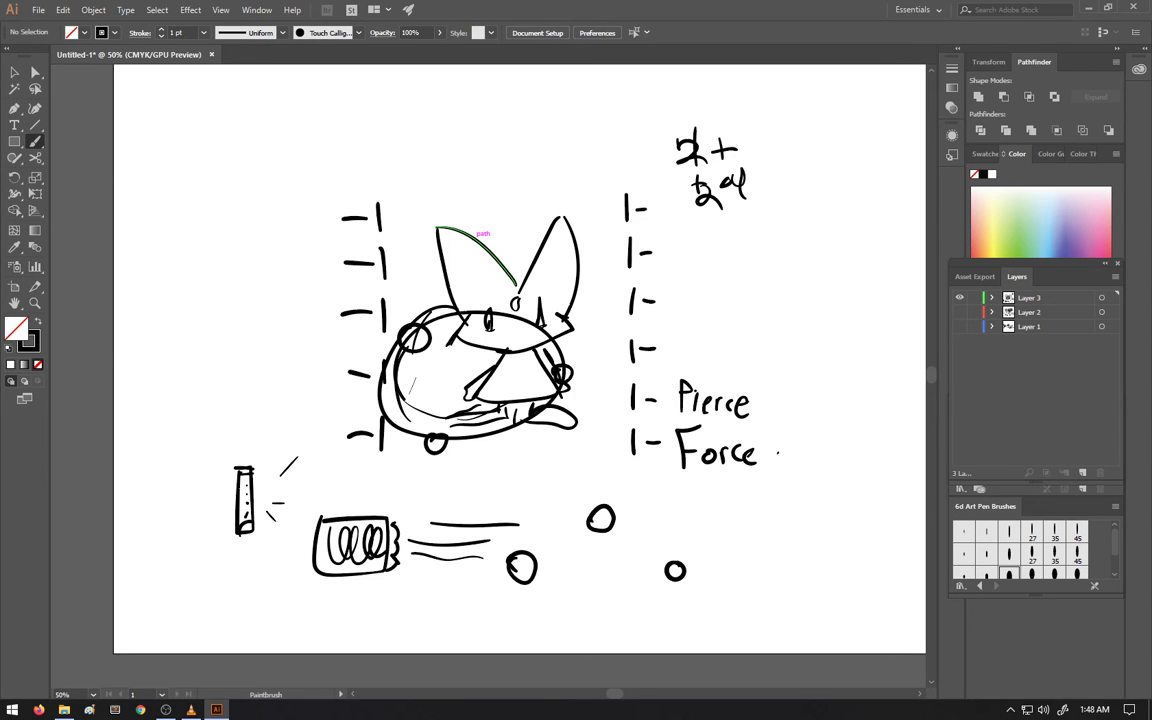
# Add three stalks ending in circles around the oval, detail strokes inside it and a long line striking its edge
pyautogui.moveTo(444, 329); pyautogui.dragTo(512, 343)
pyautogui.moveTo(420, 300)
pyautogui.mouseDown()
pyautogui.moveTo(388, 292)
pyautogui.moveTo(412, 277)
pyautogui.mouseUp()
pyautogui.moveTo(500, 435); pyautogui.dragTo(536, 475)
pyautogui.moveTo(542, 472)
pyautogui.mouseDown()
pyautogui.moveTo(529, 490)
pyautogui.moveTo(537, 472)
pyautogui.mouseUp()
pyautogui.moveTo(558, 340); pyautogui.dragTo(608, 284)
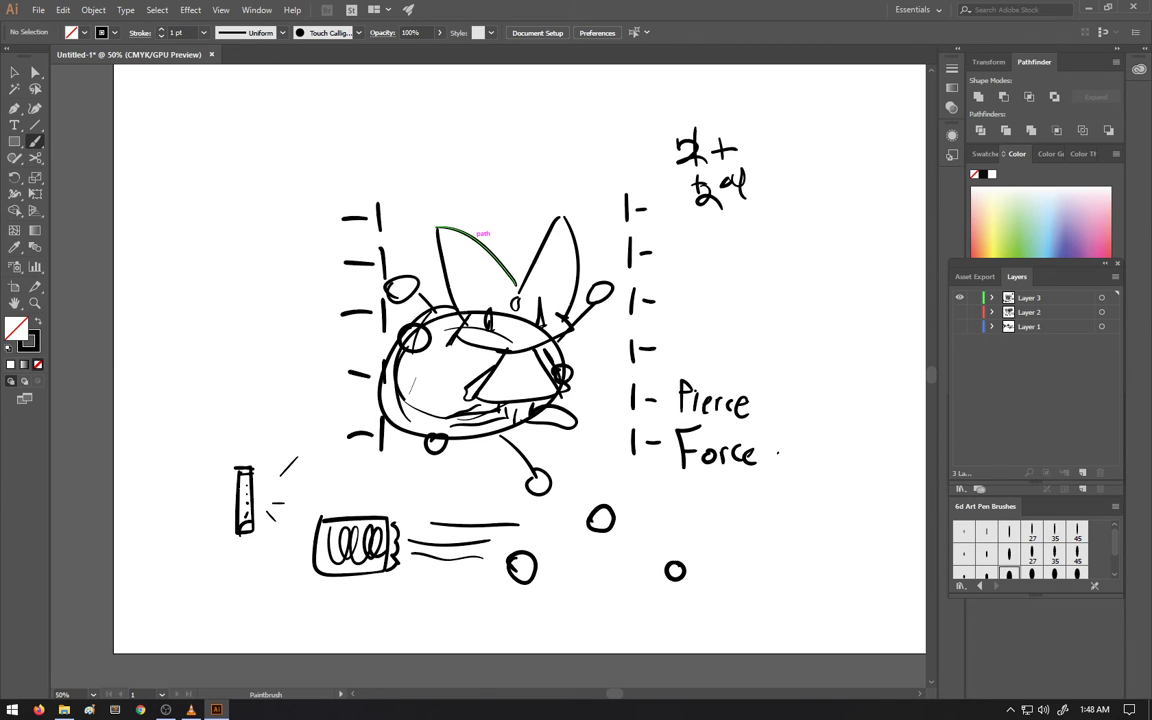
pyautogui.moveTo(434, 358)
pyautogui.mouseDown()
pyautogui.moveTo(463, 371)
pyautogui.moveTo(448, 412)
pyautogui.moveTo(522, 376)
pyautogui.moveTo(495, 321)
pyautogui.mouseUp()
pyautogui.moveTo(280, 281); pyautogui.dragTo(400, 334)
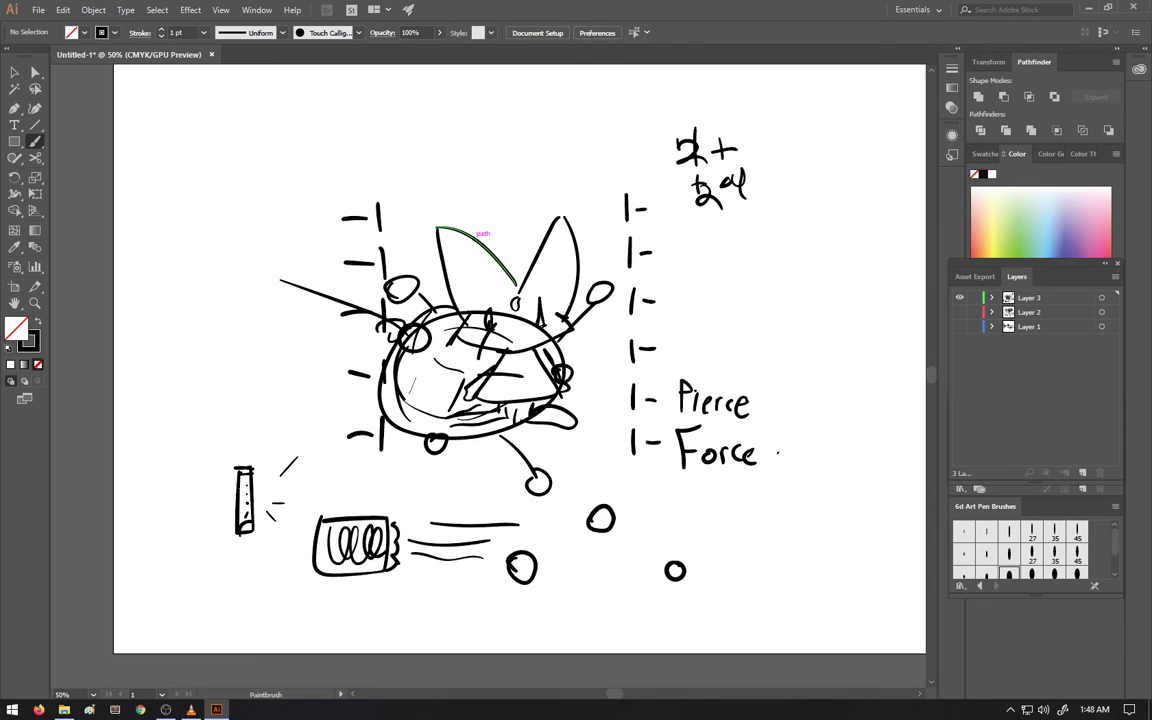
# Jot handwritten symbols above the character's ears, adding a vertical stroke and a square bracket over them
pyautogui.moveTo(388, 151)
pyautogui.mouseDown()
pyautogui.moveTo(466, 162)
pyautogui.moveTo(485, 140)
pyautogui.mouseUp()
pyautogui.moveTo(480, 141); pyautogui.dragTo(480, 162)
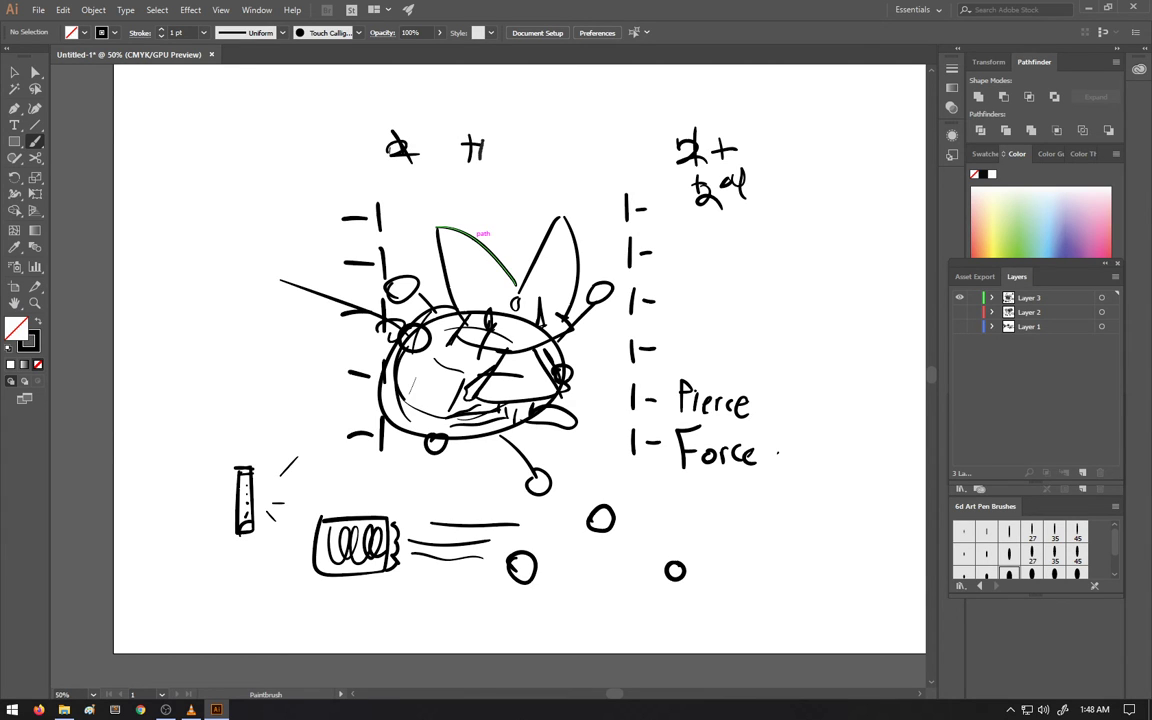
pyautogui.moveTo(411, 99); pyautogui.dragTo(410, 131)
pyautogui.moveTo(485, 108)
pyautogui.mouseDown()
pyautogui.moveTo(484, 131)
pyautogui.moveTo(508, 105)
pyautogui.moveTo(504, 162)
pyautogui.moveTo(528, 168)
pyautogui.mouseUp()
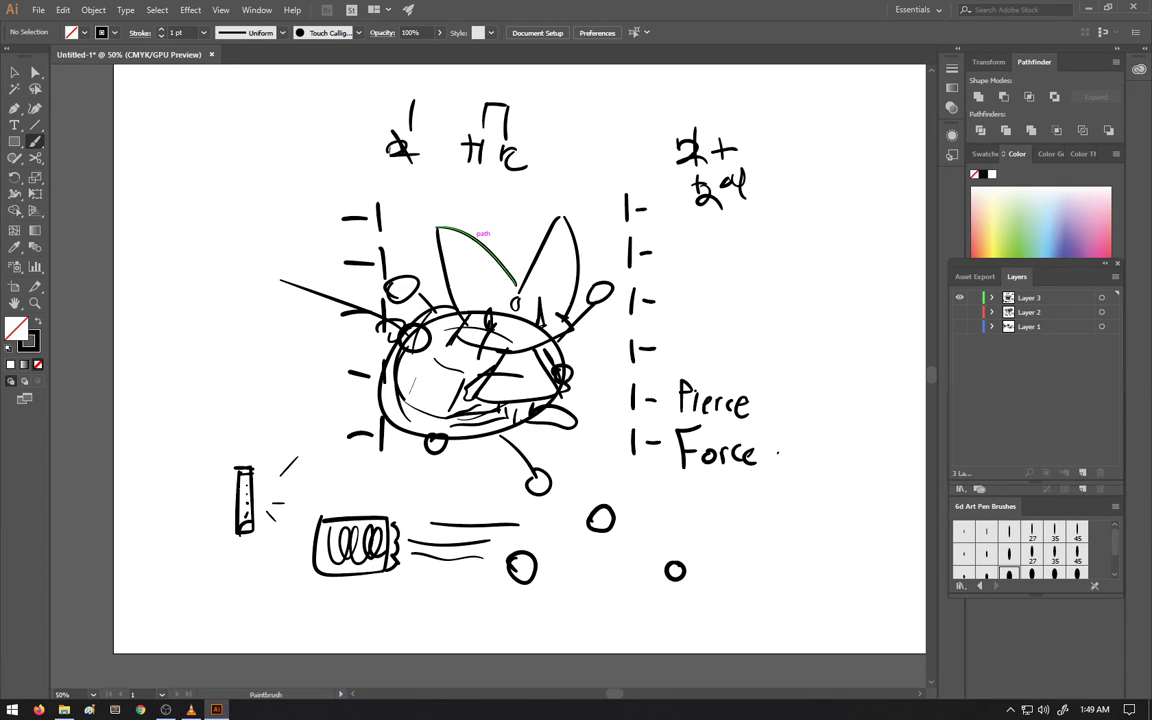
# Draw a horizontal scale line with four tick marks beneath the symbols above the character
pyautogui.moveTo(348, 185); pyautogui.dragTo(548, 189)
pyautogui.moveTo(403, 175); pyautogui.dragTo(401, 200)
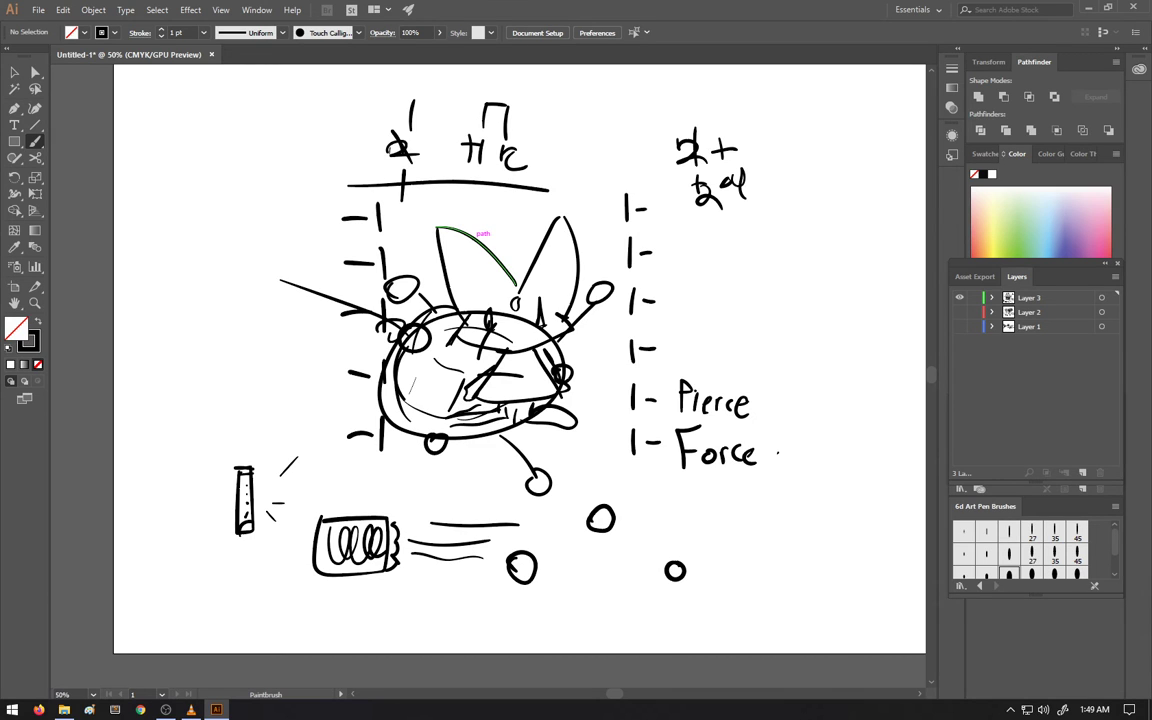
pyautogui.moveTo(468, 177)
pyautogui.mouseDown()
pyautogui.moveTo(465, 202)
pyautogui.moveTo(495, 201)
pyautogui.mouseUp()
pyautogui.moveTo(545, 168); pyautogui.dragTo(536, 201)
# Write "Blind/Shroud" beside the right-hand marker above "Pierce"
pyautogui.moveTo(665, 332)
pyautogui.mouseDown()
pyautogui.moveTo(665, 372)
pyautogui.moveTo(707, 359)
pyautogui.mouseUp()
pyautogui.moveTo(713, 363); pyautogui.dragTo(722, 368)
pyautogui.moveTo(736, 350)
pyautogui.mouseDown()
pyautogui.moveTo(739, 369)
pyautogui.moveTo(786, 368)
pyautogui.mouseUp()
pyautogui.moveTo(781, 350); pyautogui.dragTo(796, 352)
pyautogui.moveTo(802, 352); pyautogui.dragTo(822, 352)
pyautogui.moveTo(830, 353); pyautogui.dragTo(826, 368)
pyautogui.moveTo(832, 325); pyautogui.dragTo(833, 370)
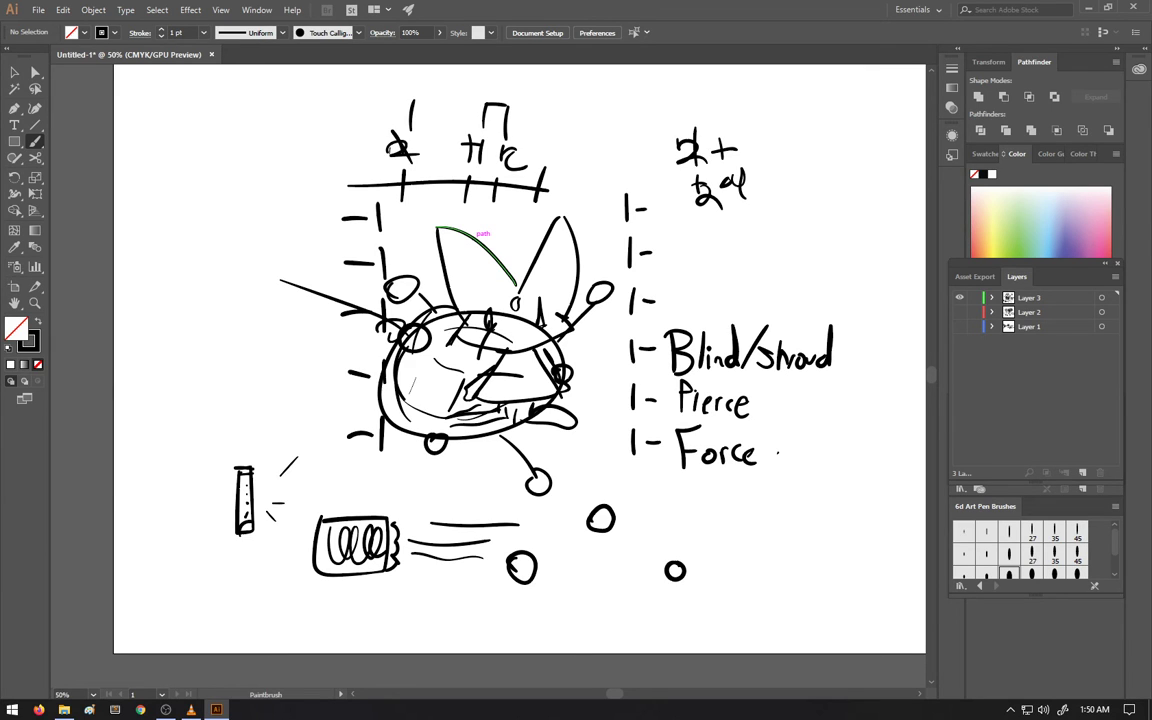
# Create a new layer above Layer 3 and hide Layer 3
pyautogui.hotkey('ctrl', 'l')
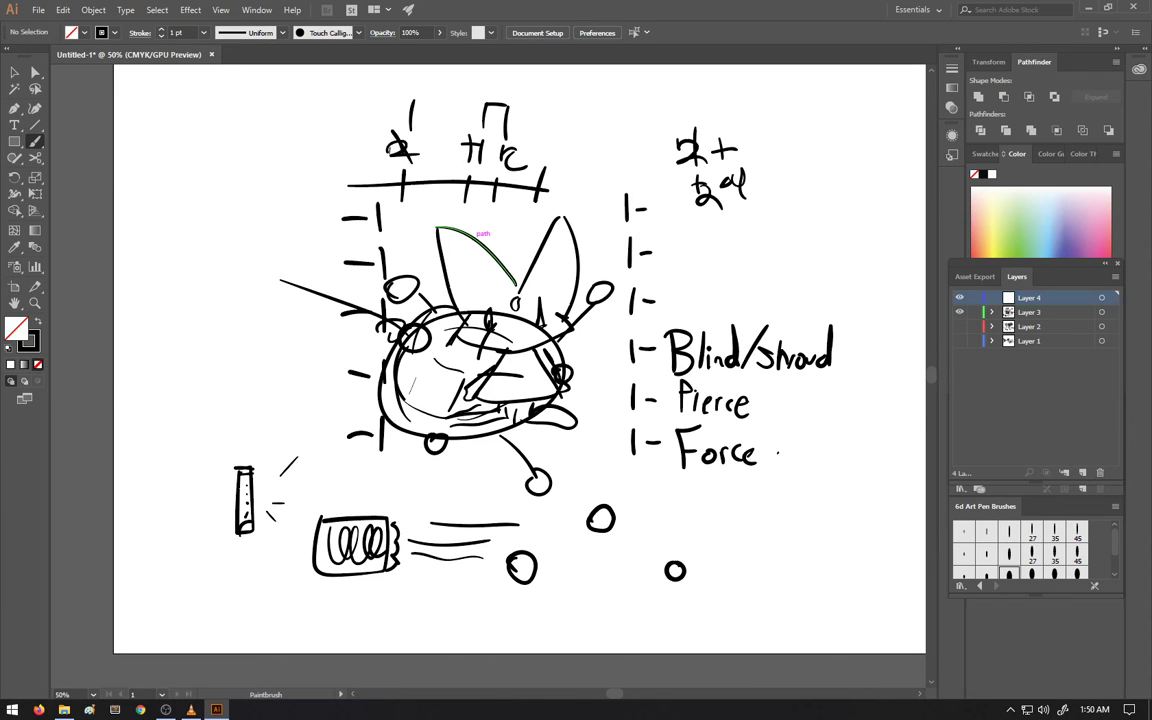
pyautogui.click(959, 312)
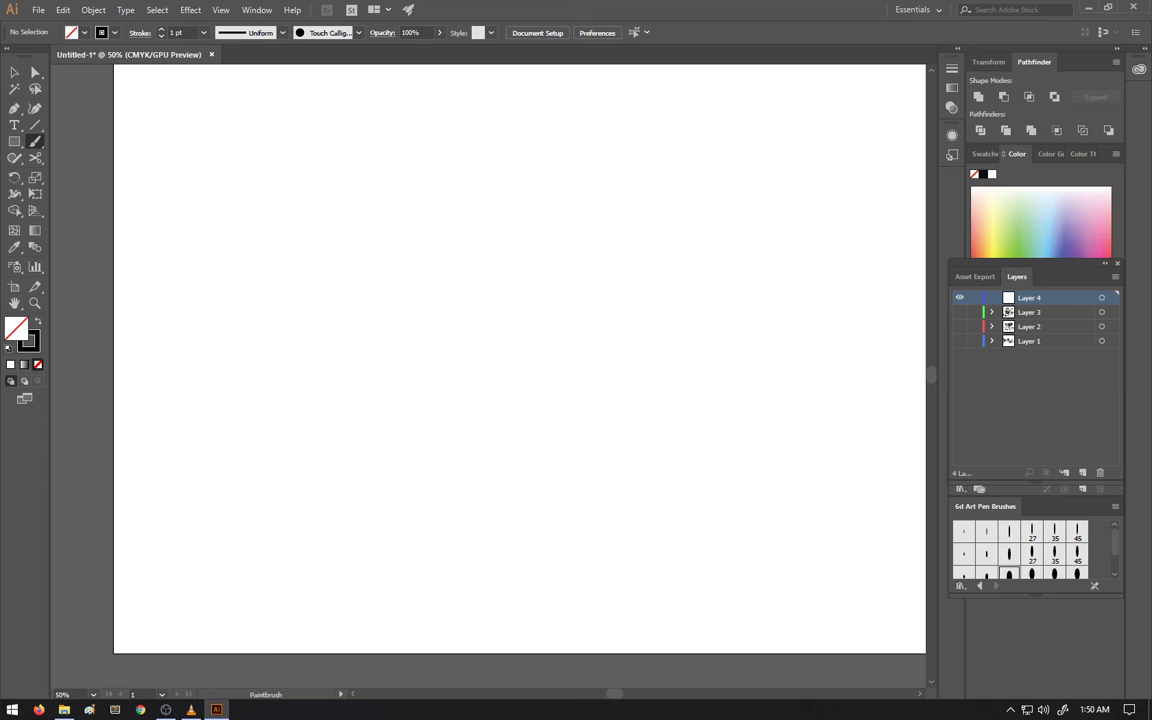
# Sketch a jagged mountain range with five peaks and two small four-sided shapes beside its left end
pyautogui.moveTo(265, 525)
pyautogui.mouseDown()
pyautogui.moveTo(296, 473)
pyautogui.moveTo(323, 501)
pyautogui.moveTo(392, 380)
pyautogui.moveTo(465, 512)
pyautogui.moveTo(501, 452)
pyautogui.moveTo(537, 501)
pyautogui.moveTo(648, 315)
pyautogui.moveTo(710, 465)
pyautogui.mouseUp()
pyautogui.moveTo(712, 455)
pyautogui.mouseDown()
pyautogui.moveTo(730, 426)
pyautogui.moveTo(829, 548)
pyautogui.mouseUp()
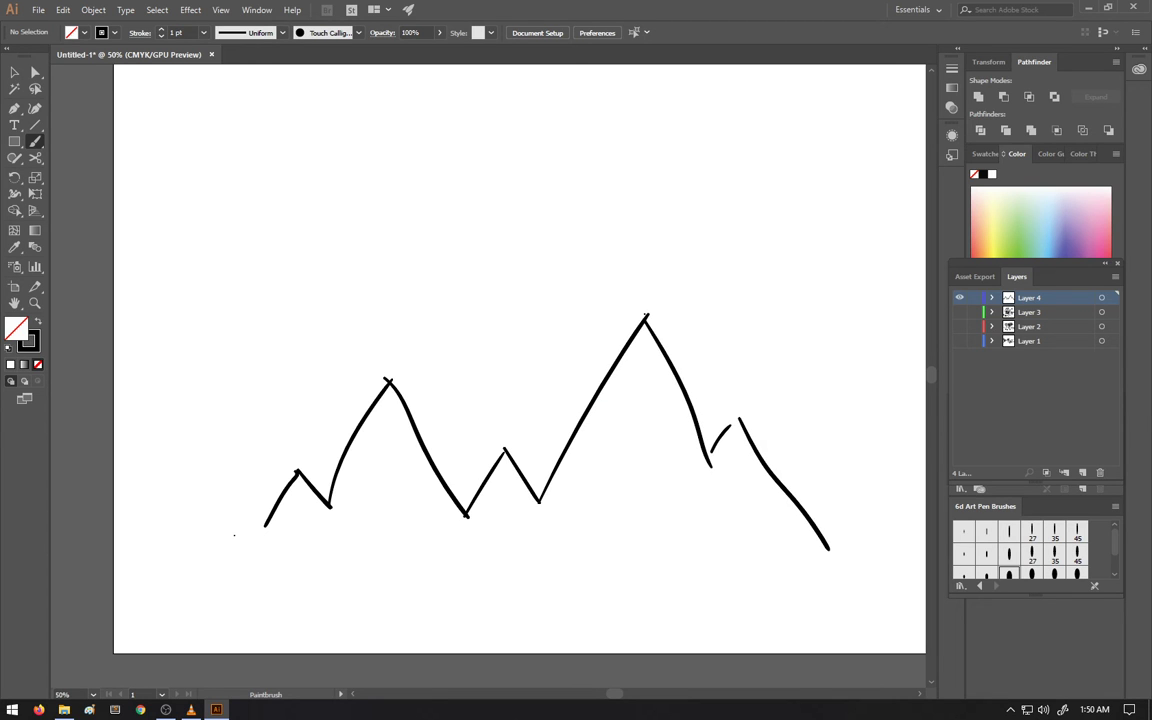
pyautogui.moveTo(234, 535)
pyautogui.mouseDown()
pyautogui.moveTo(233, 524)
pyautogui.moveTo(258, 528)
pyautogui.mouseUp()
pyautogui.moveTo(252, 418)
pyautogui.mouseDown()
pyautogui.moveTo(234, 437)
pyautogui.moveTo(270, 430)
pyautogui.moveTo(251, 414)
pyautogui.mouseUp()
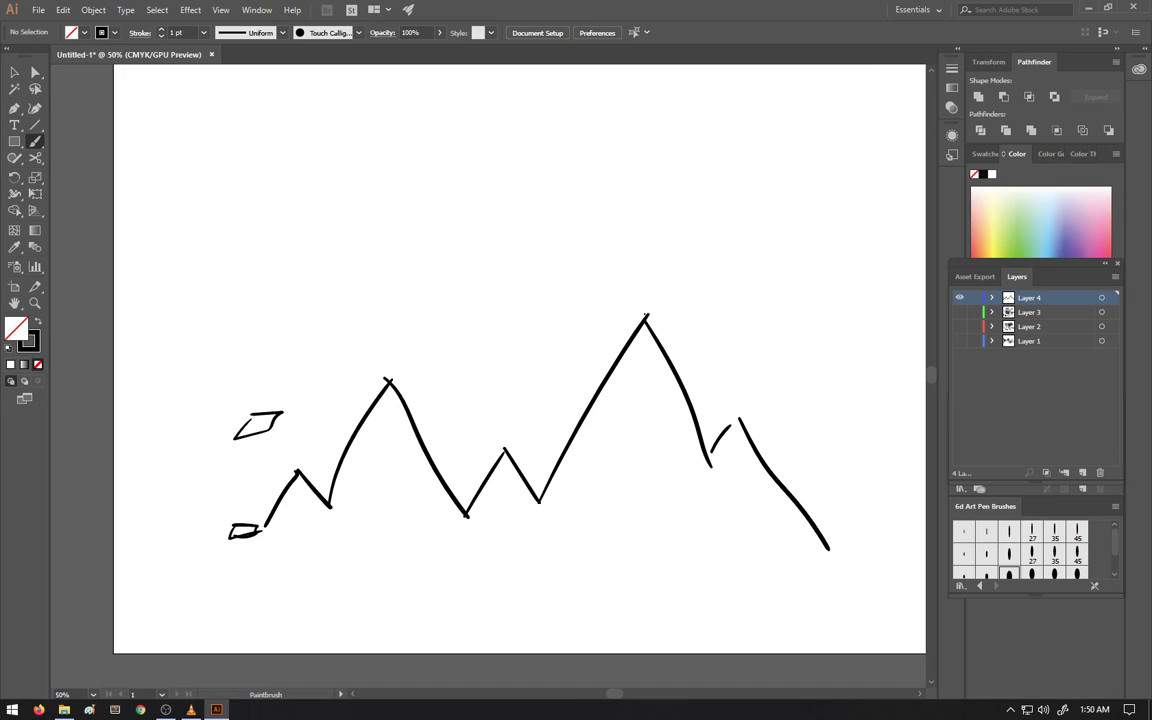
# Paint a row of cloud-like arcs across the top of the artboard and three small rounded shapes between clouds and mountains
pyautogui.moveTo(163, 220)
pyautogui.mouseDown()
pyautogui.moveTo(306, 206)
pyautogui.moveTo(322, 172)
pyautogui.moveTo(465, 176)
pyautogui.moveTo(620, 155)
pyautogui.moveTo(666, 120)
pyautogui.moveTo(738, 142)
pyautogui.mouseUp()
pyautogui.moveTo(766, 128); pyautogui.dragTo(915, 182)
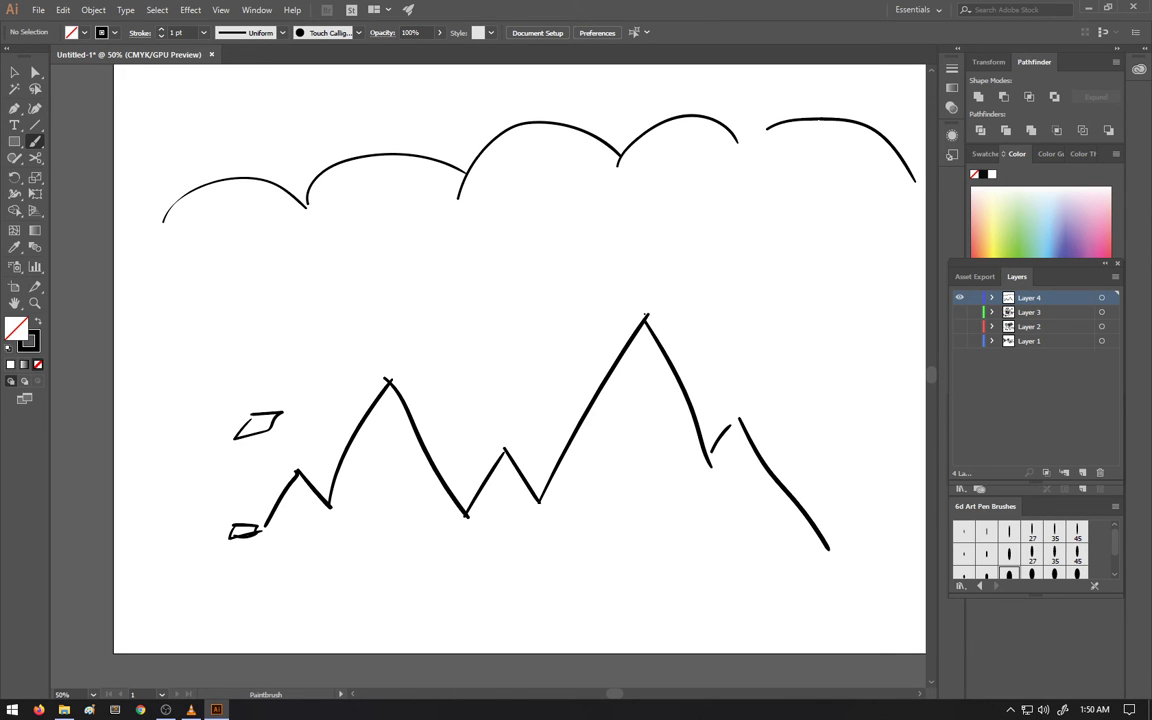
pyautogui.moveTo(724, 148); pyautogui.dragTo(890, 125)
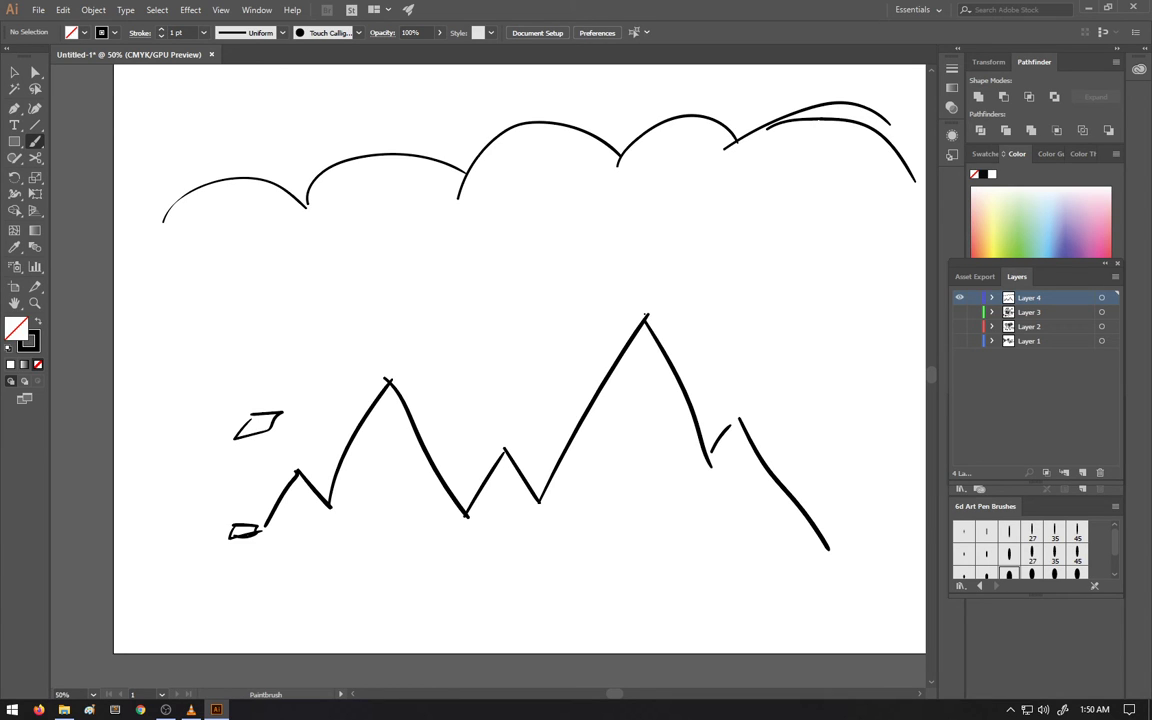
pyautogui.moveTo(424, 268); pyautogui.dragTo(420, 270)
pyautogui.moveTo(524, 264)
pyautogui.mouseDown()
pyautogui.moveTo(498, 282)
pyautogui.moveTo(520, 290)
pyautogui.moveTo(528, 262)
pyautogui.mouseUp()
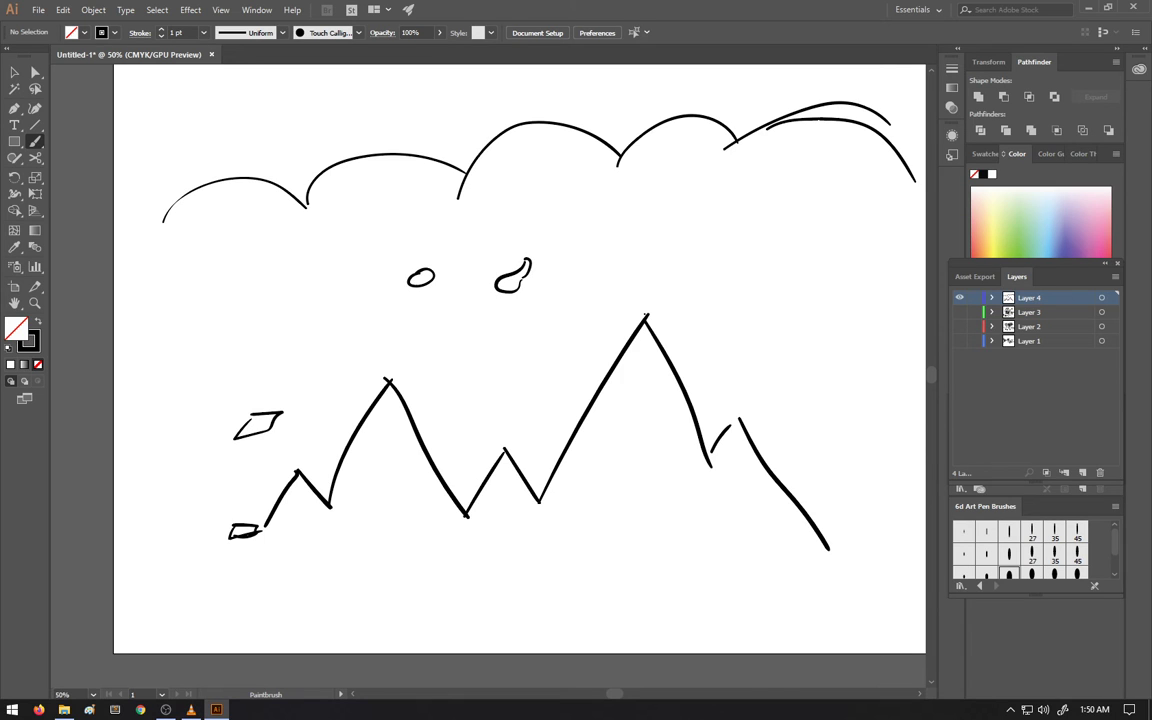
pyautogui.moveTo(318, 314); pyautogui.dragTo(340, 290)
# Create a new layer above Layer 4 and hide Layer 4
pyautogui.click(1083, 473)
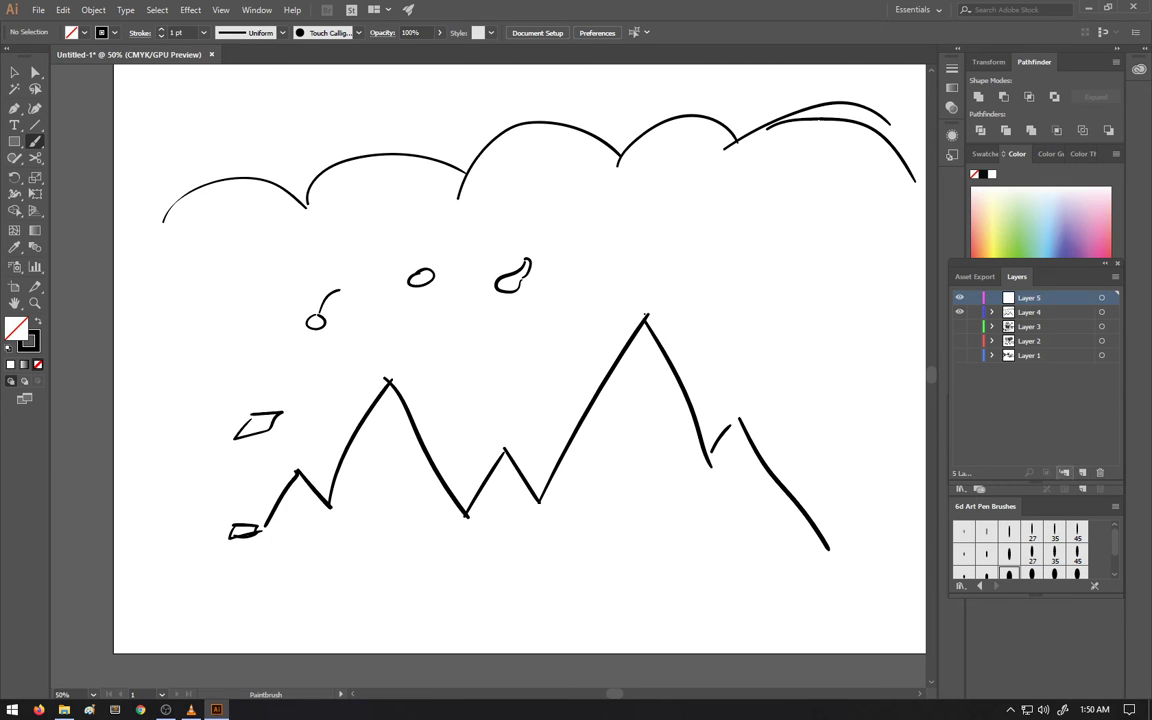
pyautogui.click(960, 312)
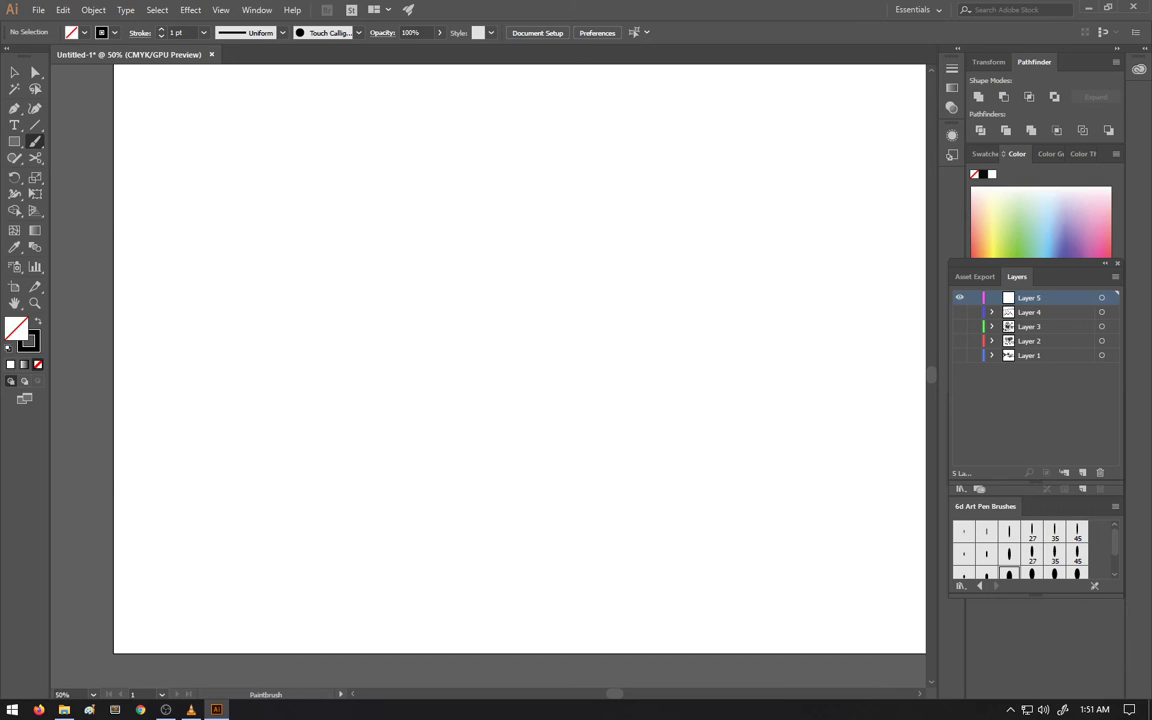
# Paint a three-hump ground line across the artboard and a small inverted triangle above its left hump
pyautogui.moveTo(198, 467)
pyautogui.mouseDown()
pyautogui.moveTo(406, 401)
pyautogui.moveTo(602, 373)
pyautogui.moveTo(812, 366)
pyautogui.mouseUp()
pyautogui.moveTo(245, 270)
pyautogui.mouseDown()
pyautogui.moveTo(368, 334)
pyautogui.moveTo(480, 230)
pyautogui.moveTo(226, 234)
pyautogui.moveTo(262, 272)
pyautogui.moveTo(308, 294)
pyautogui.mouseUp()
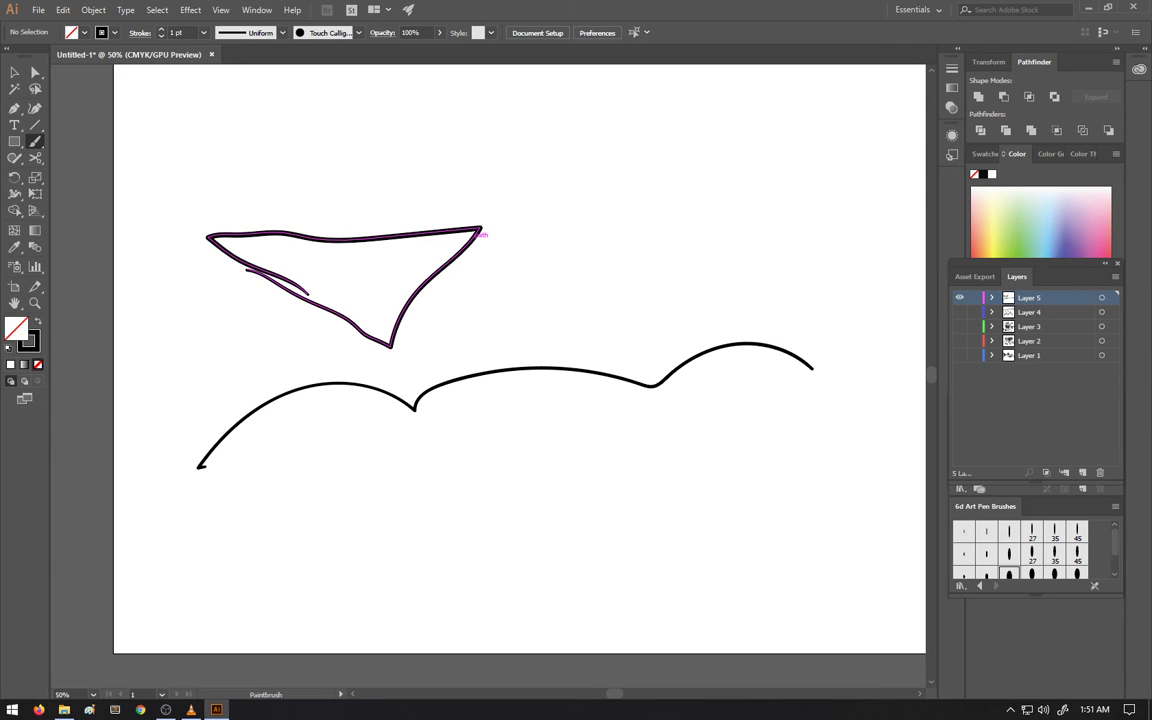
pyautogui.hotkey('ctrl', 'z')
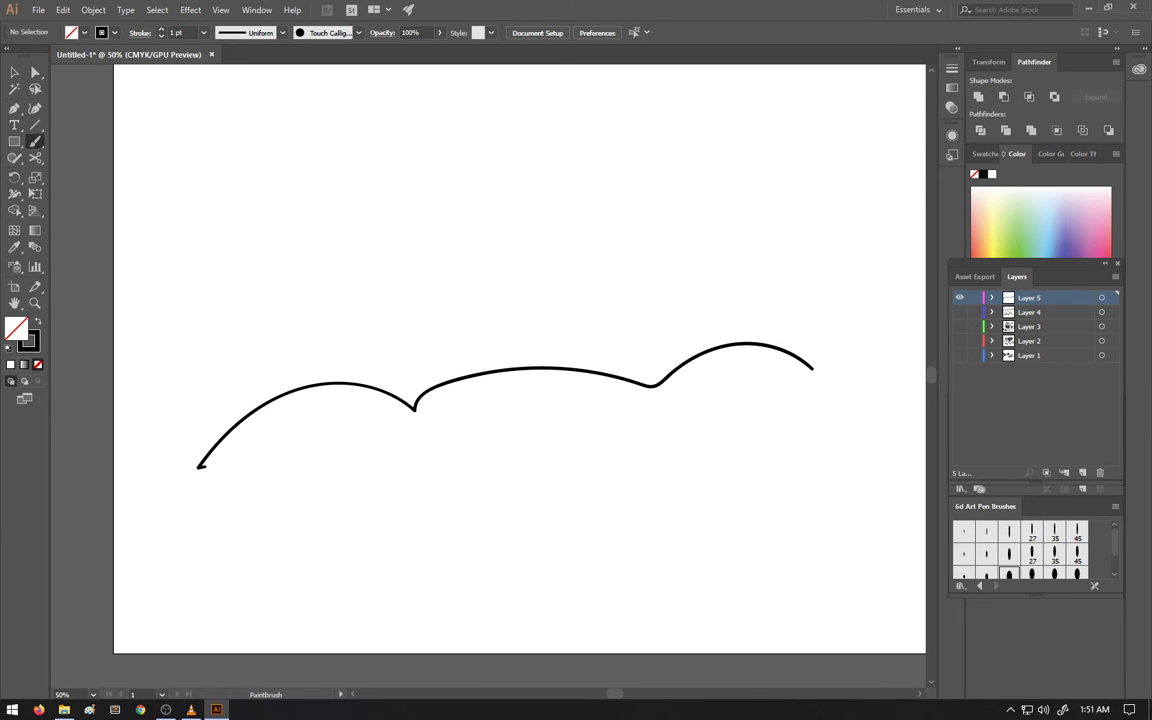
pyautogui.moveTo(303, 327)
pyautogui.mouseDown()
pyautogui.moveTo(249, 255)
pyautogui.moveTo(415, 262)
pyautogui.moveTo(306, 331)
pyautogui.mouseUp()
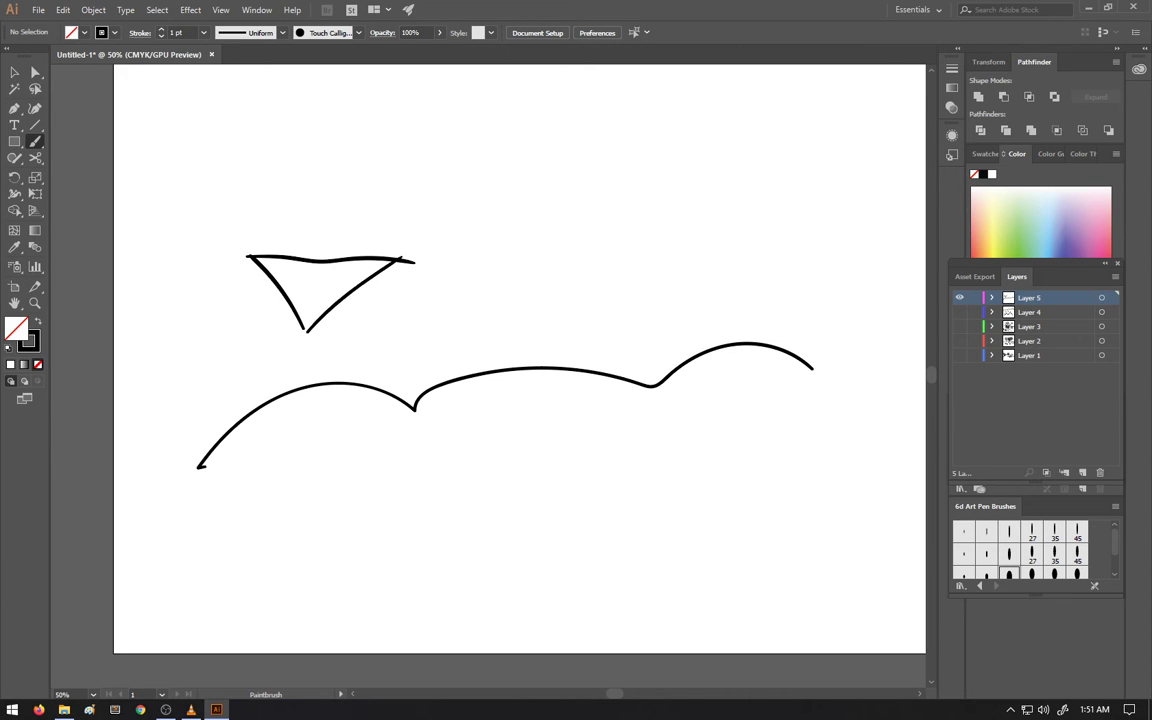
pyautogui.moveTo(249, 256)
pyautogui.mouseDown()
pyautogui.moveTo(296, 219)
pyautogui.moveTo(424, 226)
pyautogui.mouseUp()
pyautogui.hotkey('ctrl', 'z')
pyautogui.hotkey('ctrl', 'z')
# Add a row of small circles near the triangle's lower tip, side pieces and a thin pole down to the ground
pyautogui.moveTo(329, 312)
pyautogui.mouseDown()
pyautogui.moveTo(322, 333)
pyautogui.moveTo(285, 330)
pyautogui.moveTo(301, 307)
pyautogui.moveTo(326, 309)
pyautogui.mouseUp()
pyautogui.moveTo(319, 323)
pyautogui.mouseDown()
pyautogui.moveTo(305, 403)
pyautogui.moveTo(322, 322)
pyautogui.mouseUp()
pyautogui.moveTo(306, 399); pyautogui.dragTo(315, 401)
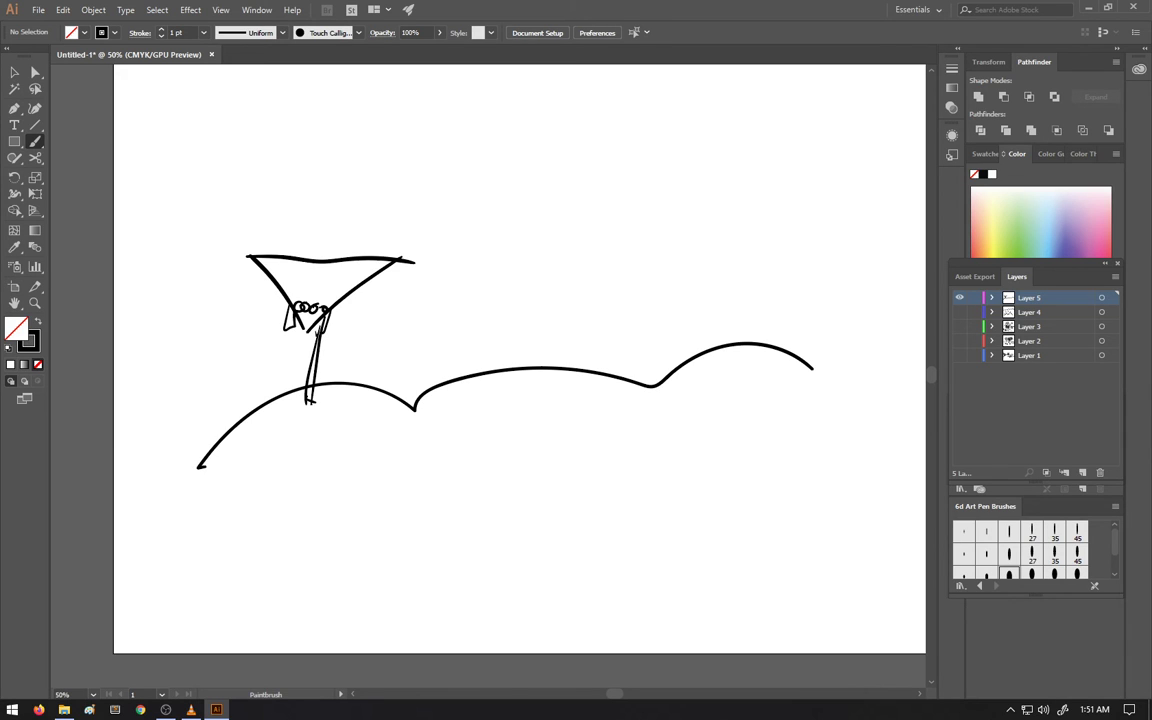
# Extend the triangle's upper edge with a narrow bar on the left and an arm ending in a box-like head on the right
pyautogui.moveTo(386, 260)
pyautogui.mouseDown()
pyautogui.moveTo(430, 261)
pyautogui.moveTo(400, 266)
pyautogui.mouseUp()
pyautogui.moveTo(248, 257); pyautogui.dragTo(255, 268)
pyautogui.moveTo(430, 264)
pyautogui.mouseDown()
pyautogui.moveTo(471, 277)
pyautogui.moveTo(474, 251)
pyautogui.moveTo(432, 246)
pyautogui.mouseUp()
pyautogui.moveTo(439, 246)
pyautogui.mouseDown()
pyautogui.moveTo(422, 263)
pyautogui.moveTo(431, 279)
pyautogui.mouseUp()
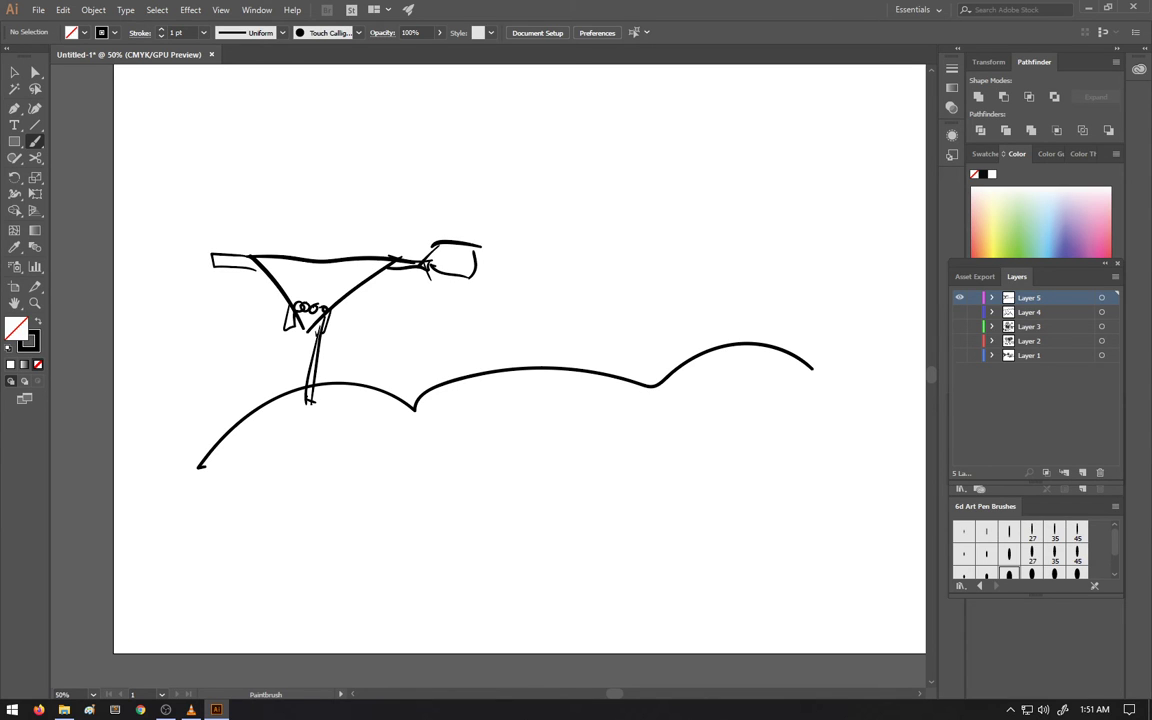
# Sketch a slanted vessel with small circles inside on the middle hump and a creature with a curled tail below it
pyautogui.moveTo(547, 359)
pyautogui.mouseDown()
pyautogui.moveTo(521, 384)
pyautogui.moveTo(550, 401)
pyautogui.moveTo(618, 354)
pyautogui.mouseUp()
pyautogui.moveTo(541, 379); pyautogui.dragTo(552, 385)
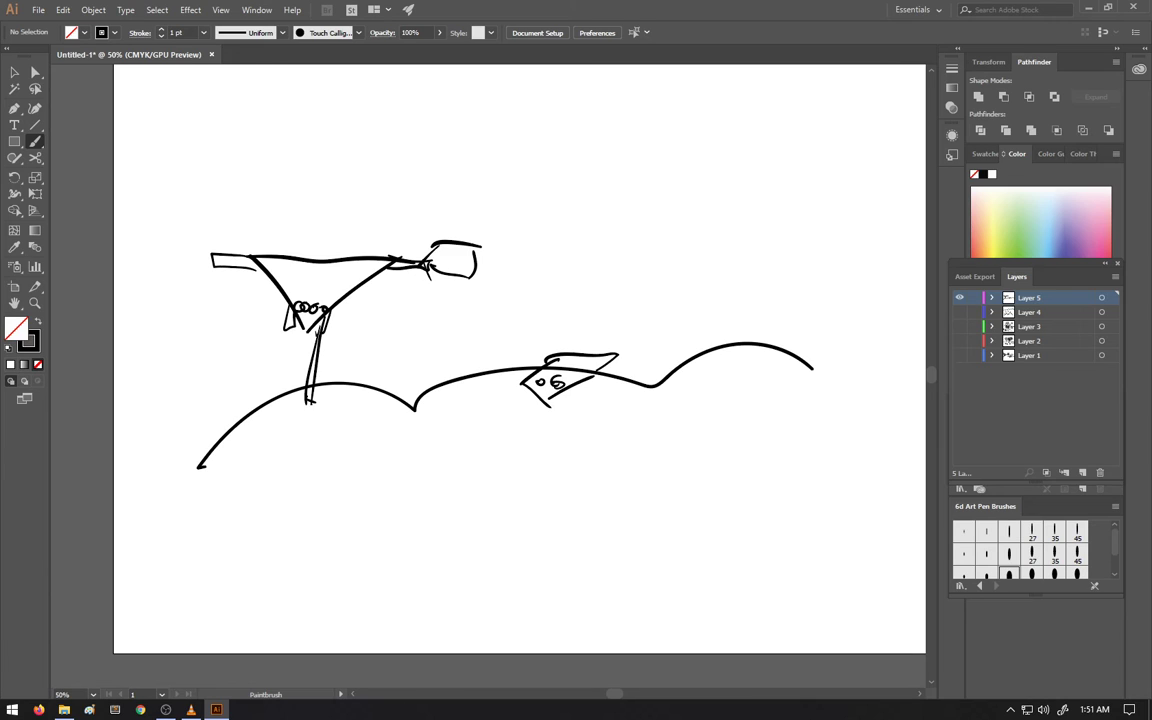
pyautogui.moveTo(572, 518)
pyautogui.mouseDown()
pyautogui.moveTo(533, 472)
pyautogui.moveTo(553, 540)
pyautogui.mouseUp()
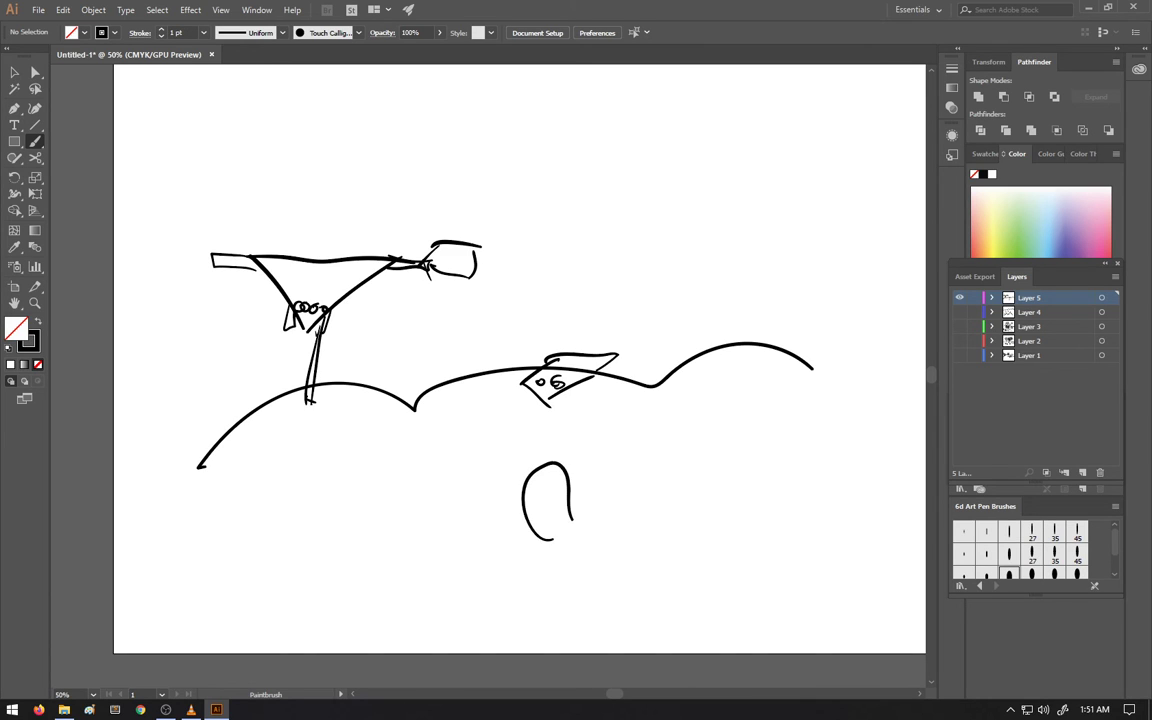
pyautogui.moveTo(558, 468)
pyautogui.mouseDown()
pyautogui.moveTo(551, 535)
pyautogui.moveTo(544, 561)
pyautogui.moveTo(565, 529)
pyautogui.moveTo(552, 560)
pyautogui.moveTo(604, 568)
pyautogui.mouseUp()
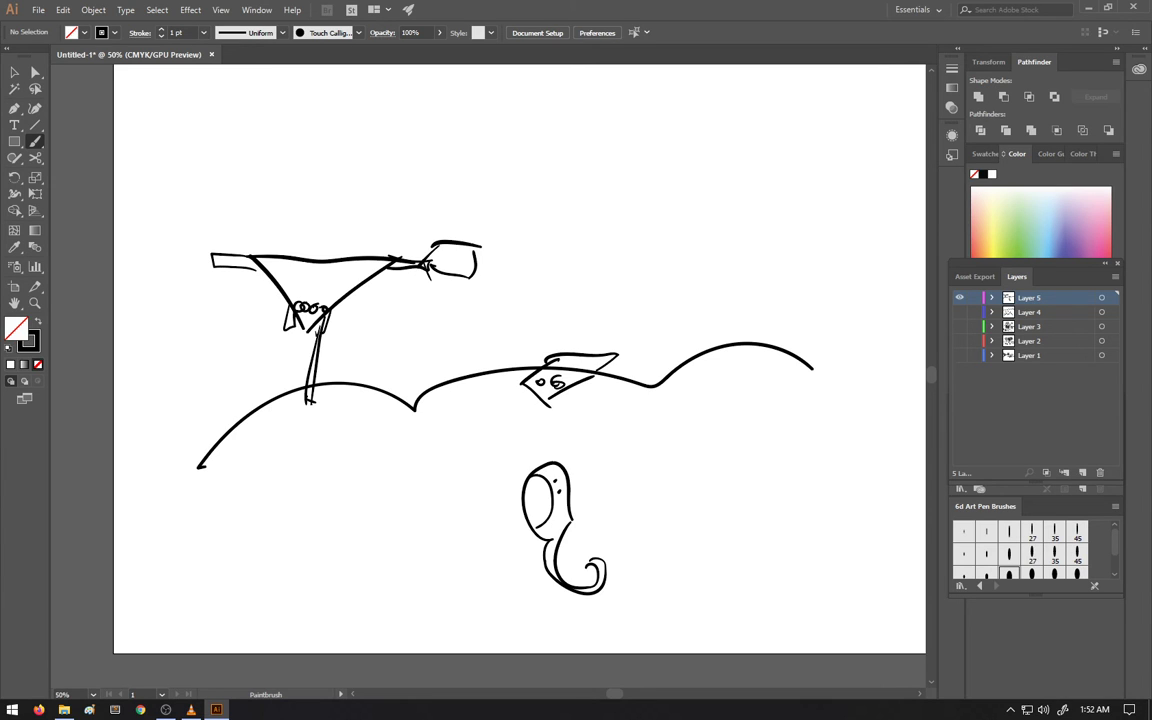
# Paint a partial cloud outline with small triangles inside it above the inverted triangle structure
pyautogui.moveTo(279, 108)
pyautogui.mouseDown()
pyautogui.moveTo(333, 128)
pyautogui.moveTo(309, 83)
pyautogui.moveTo(303, 94)
pyautogui.moveTo(336, 80)
pyautogui.moveTo(262, 64)
pyautogui.mouseUp()
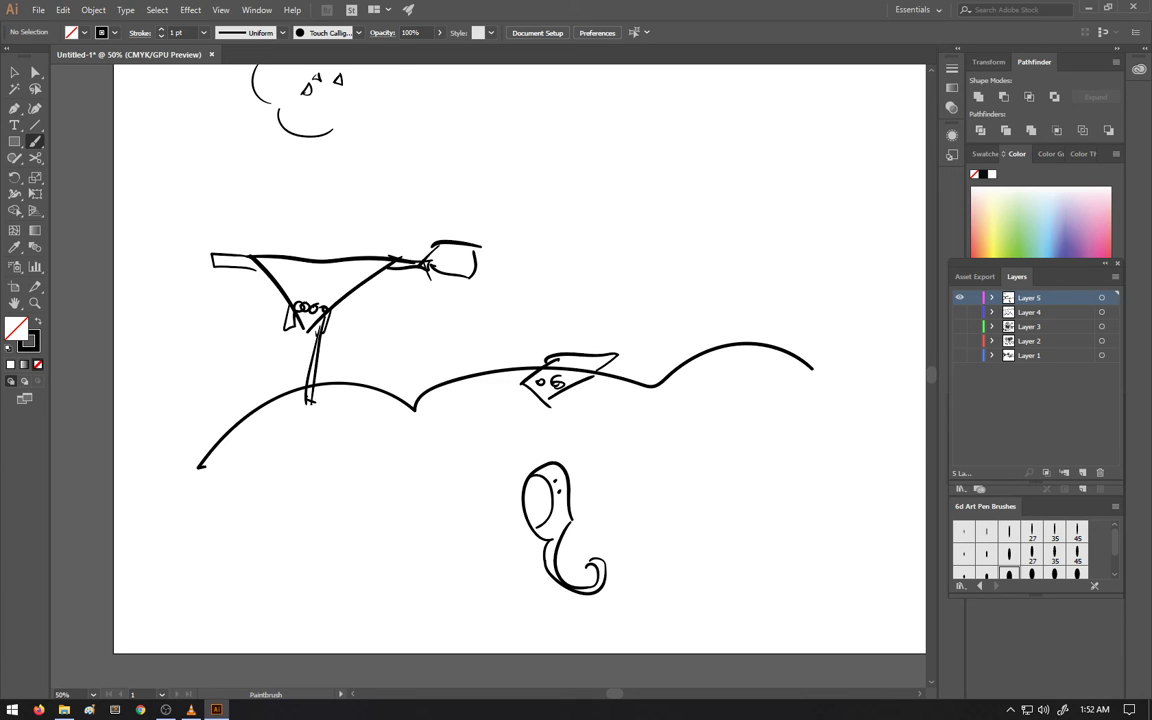
pyautogui.moveTo(330, 123); pyautogui.dragTo(398, 66)
pyautogui.moveTo(261, 110); pyautogui.dragTo(298, 128)
# Create a new layer, hide Layer 5, and paint a long rising line with a six-pointed star at its lower end and another further up
pyautogui.click(1082, 473)
pyautogui.click(959, 312)
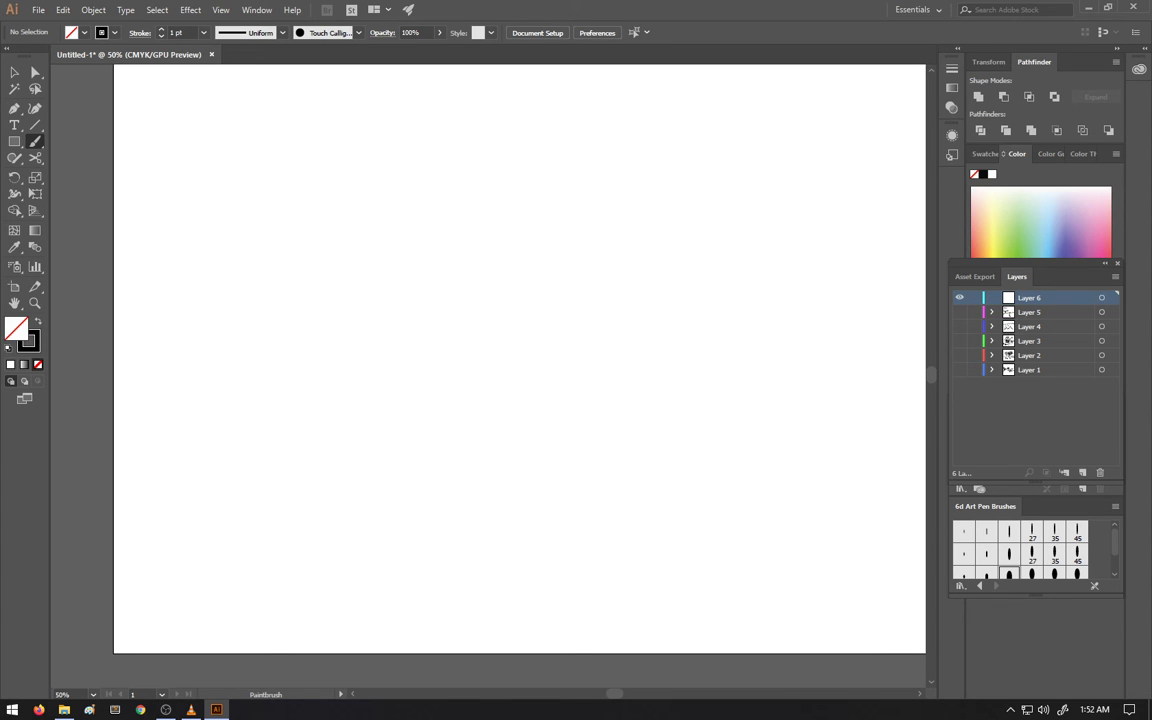
pyautogui.moveTo(279, 359); pyautogui.dragTo(607, 275)
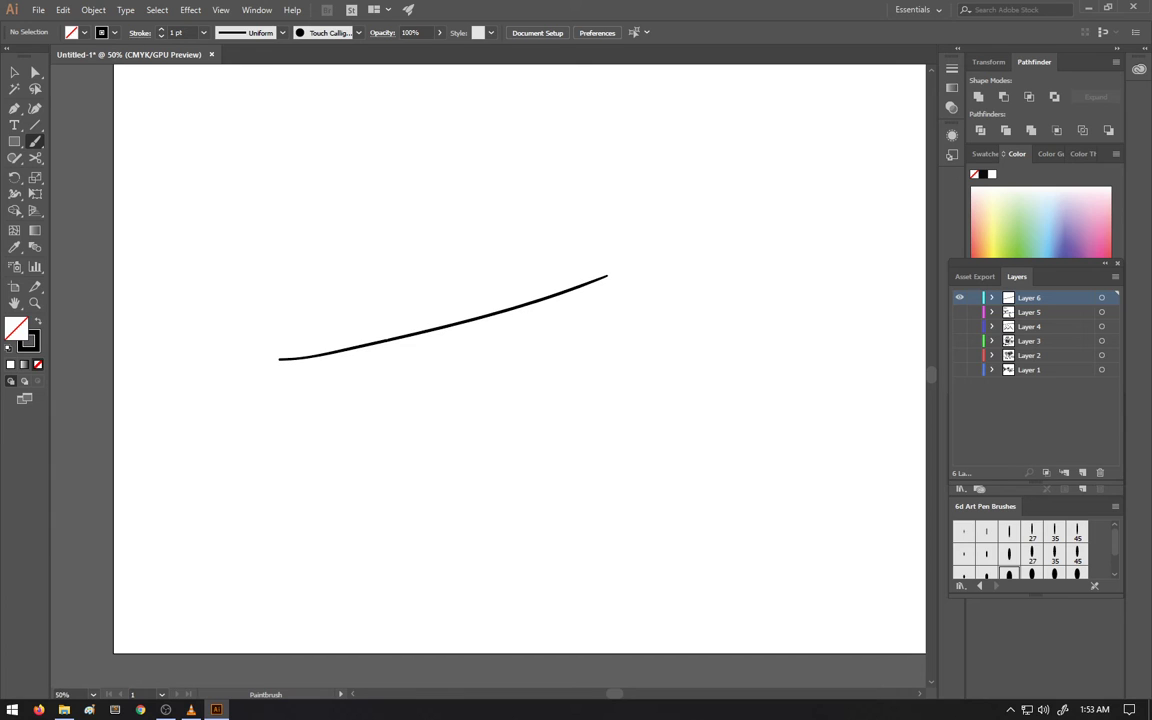
pyautogui.moveTo(501, 286)
pyautogui.mouseDown()
pyautogui.moveTo(487, 315)
pyautogui.moveTo(530, 308)
pyautogui.moveTo(508, 323)
pyautogui.mouseUp()
pyautogui.moveTo(522, 296); pyautogui.dragTo(468, 314)
pyautogui.moveTo(283, 347)
pyautogui.mouseDown()
pyautogui.moveTo(303, 374)
pyautogui.moveTo(286, 343)
pyautogui.moveTo(318, 352)
pyautogui.mouseUp()
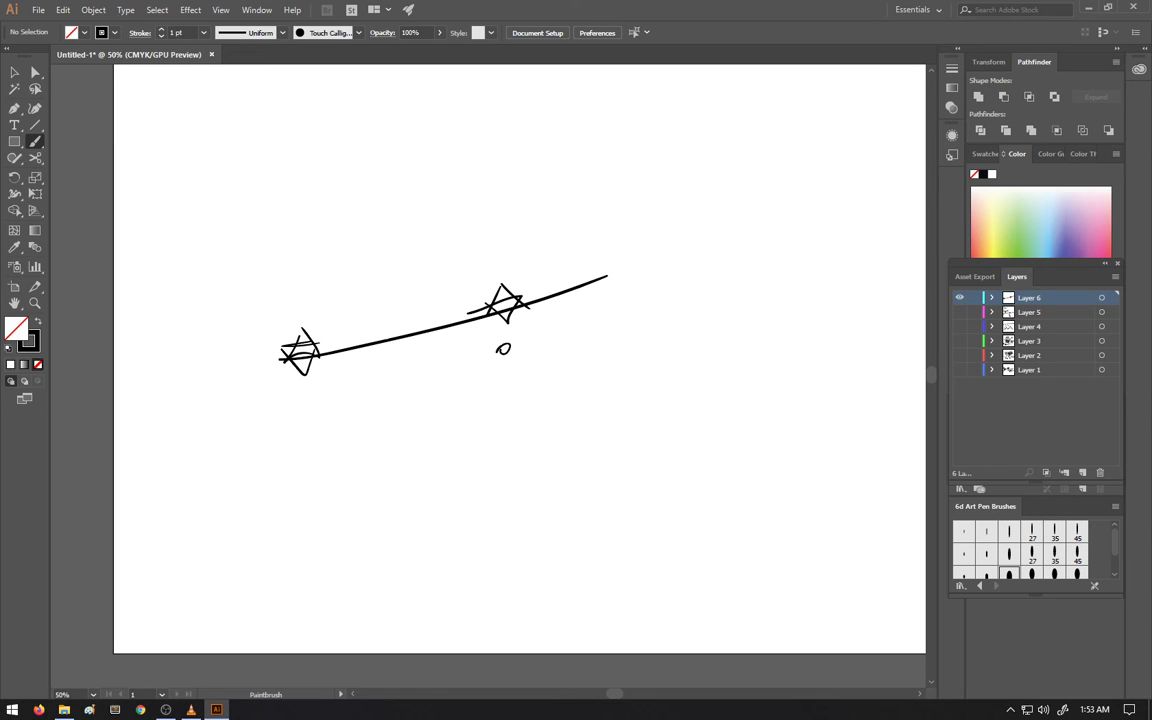
# Scatter small circles above, below and beyond both ends of the star line
pyautogui.moveTo(294, 288); pyautogui.dragTo(293, 294)
pyautogui.moveTo(341, 419); pyautogui.dragTo(339, 420)
pyautogui.moveTo(561, 204); pyautogui.dragTo(559, 205)
pyautogui.moveTo(603, 348); pyautogui.dragTo(601, 349)
pyautogui.moveTo(208, 362); pyautogui.dragTo(205, 364)
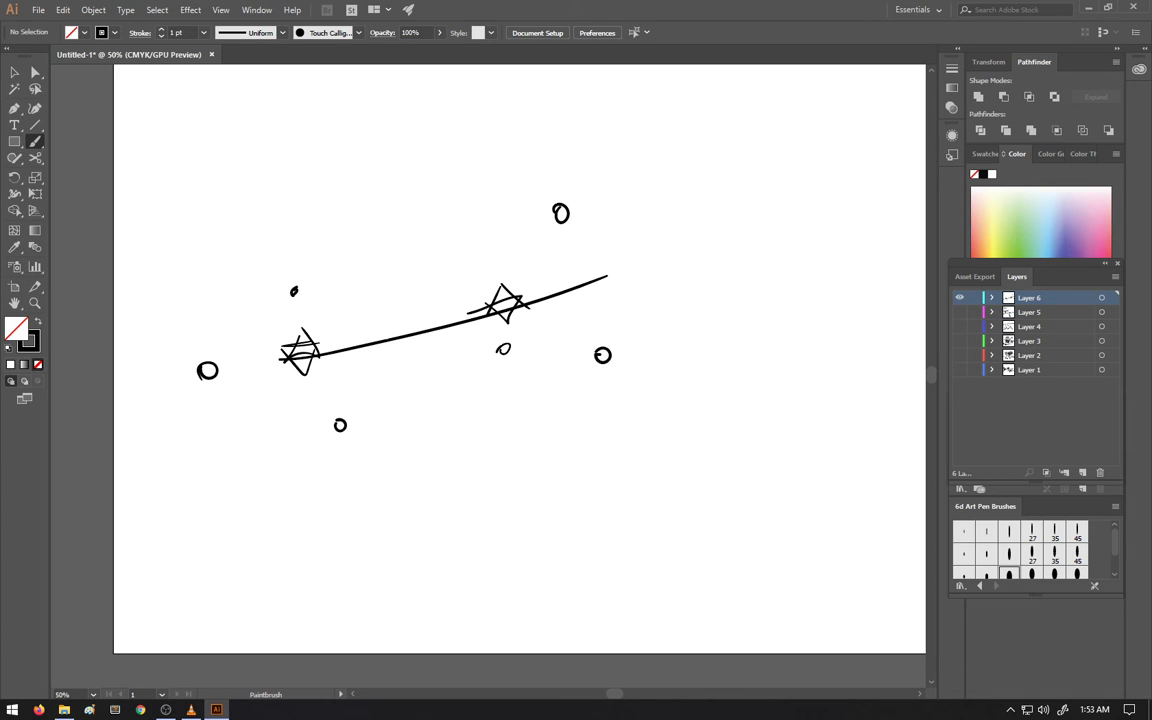
# Sketch six rough five-pointed stars spread around the line, above, below and to its right
pyautogui.moveTo(684, 318)
pyautogui.mouseDown()
pyautogui.moveTo(703, 310)
pyautogui.moveTo(684, 320)
pyautogui.mouseUp()
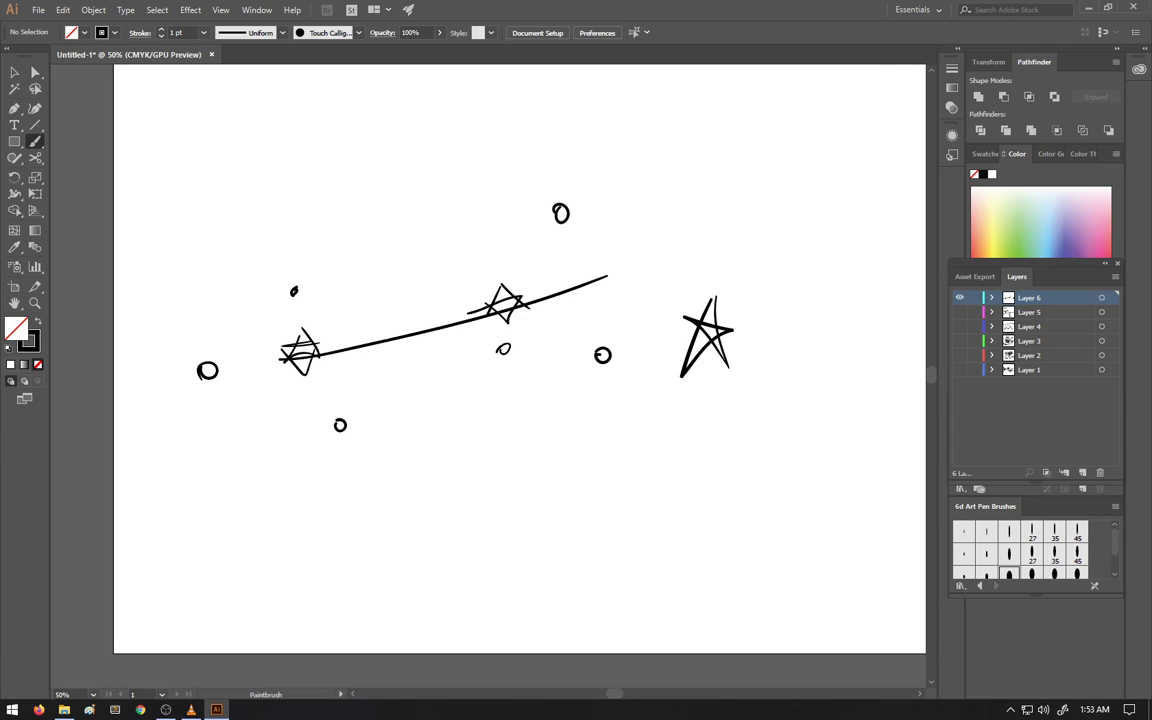
pyautogui.moveTo(601, 441)
pyautogui.mouseDown()
pyautogui.moveTo(563, 493)
pyautogui.moveTo(597, 478)
pyautogui.mouseUp()
pyautogui.moveTo(677, 186)
pyautogui.mouseDown()
pyautogui.moveTo(680, 207)
pyautogui.moveTo(664, 221)
pyautogui.mouseUp()
pyautogui.moveTo(400, 236)
pyautogui.mouseDown()
pyautogui.moveTo(438, 243)
pyautogui.moveTo(411, 284)
pyautogui.mouseUp()
pyautogui.moveTo(405, 465); pyautogui.dragTo(370, 562)
pyautogui.moveTo(366, 512); pyautogui.dragTo(394, 532)
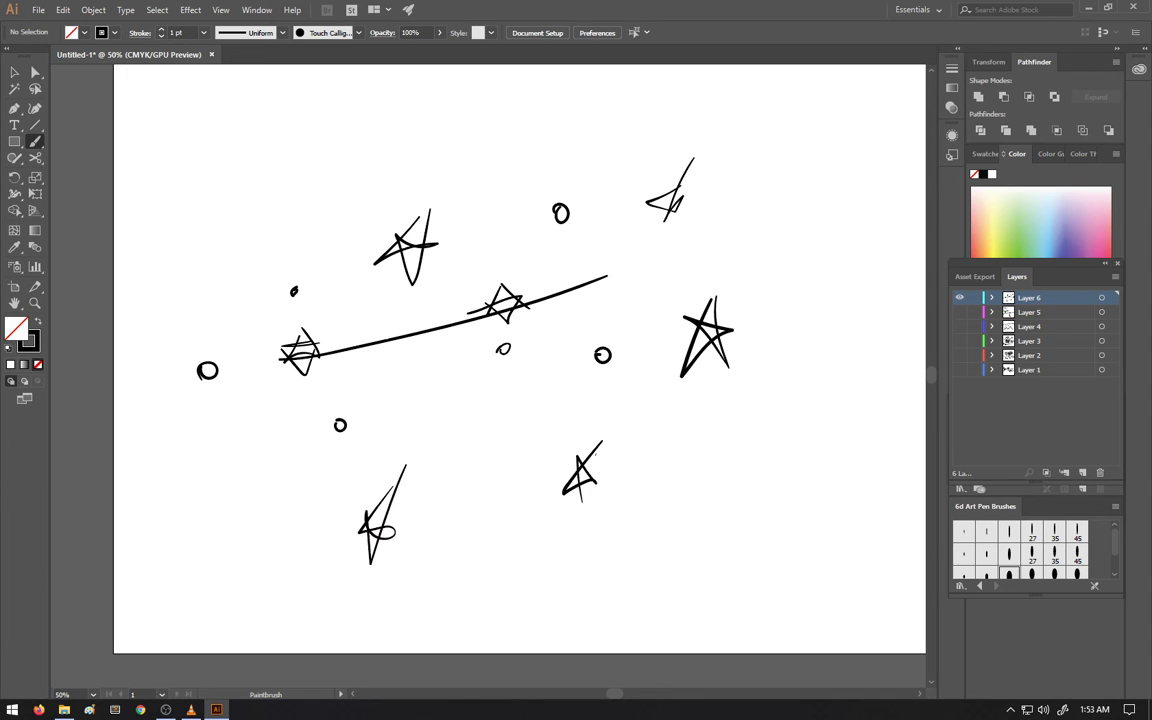
pyautogui.moveTo(513, 121)
pyautogui.mouseDown()
pyautogui.moveTo(495, 166)
pyautogui.moveTo(536, 148)
pyautogui.moveTo(490, 137)
pyautogui.mouseUp()
pyautogui.moveTo(527, 186); pyautogui.dragTo(515, 111)
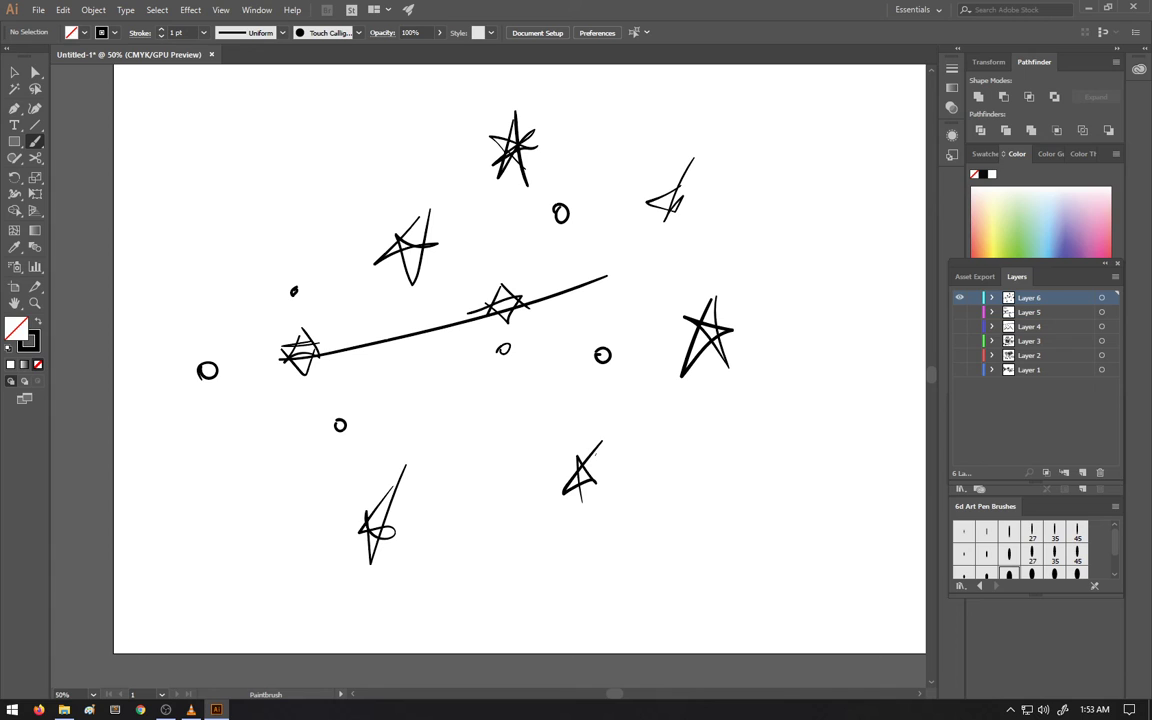
# Frame the uppermost star in a diamond with inner lines, and paint a smaller diamond holding a star at the artboard's lower right
pyautogui.moveTo(515, 86)
pyautogui.mouseDown()
pyautogui.moveTo(460, 178)
pyautogui.moveTo(523, 252)
pyautogui.moveTo(557, 175)
pyautogui.moveTo(507, 86)
pyautogui.mouseUp()
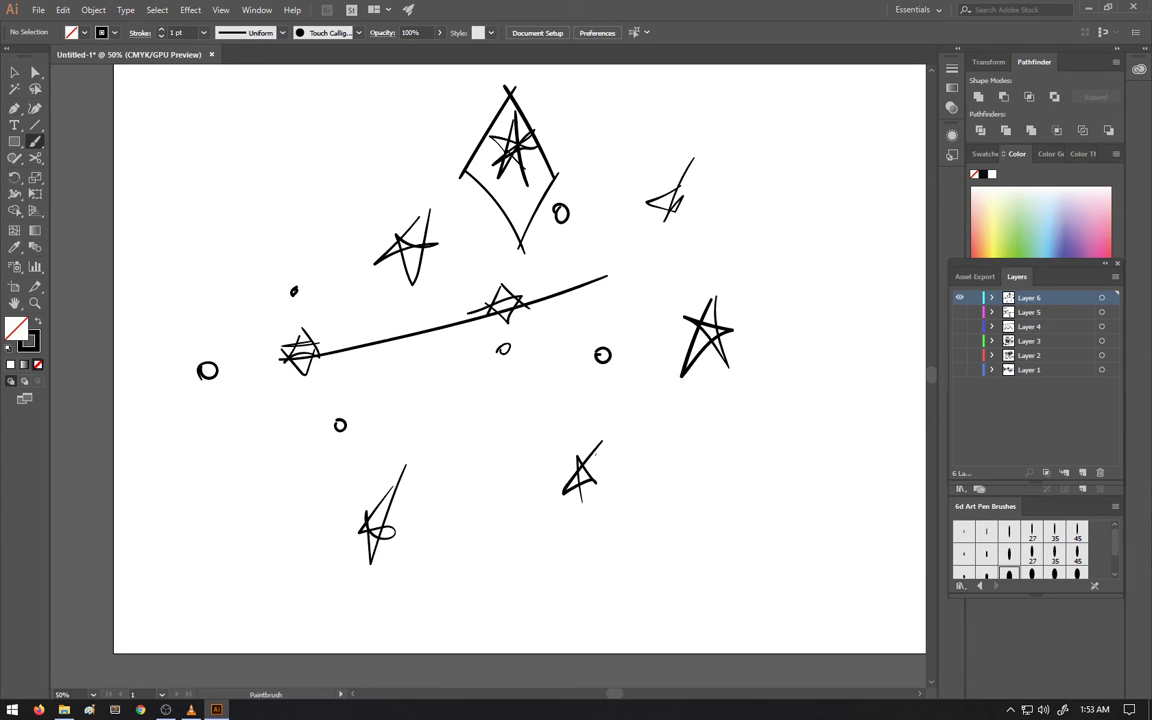
pyautogui.moveTo(480, 153)
pyautogui.mouseDown()
pyautogui.moveTo(512, 198)
pyautogui.moveTo(543, 161)
pyautogui.mouseUp()
pyautogui.moveTo(779, 490)
pyautogui.mouseDown()
pyautogui.moveTo(764, 456)
pyautogui.moveTo(772, 505)
pyautogui.moveTo(775, 480)
pyautogui.moveTo(762, 512)
pyautogui.mouseUp()
pyautogui.moveTo(766, 460); pyautogui.dragTo(758, 517)
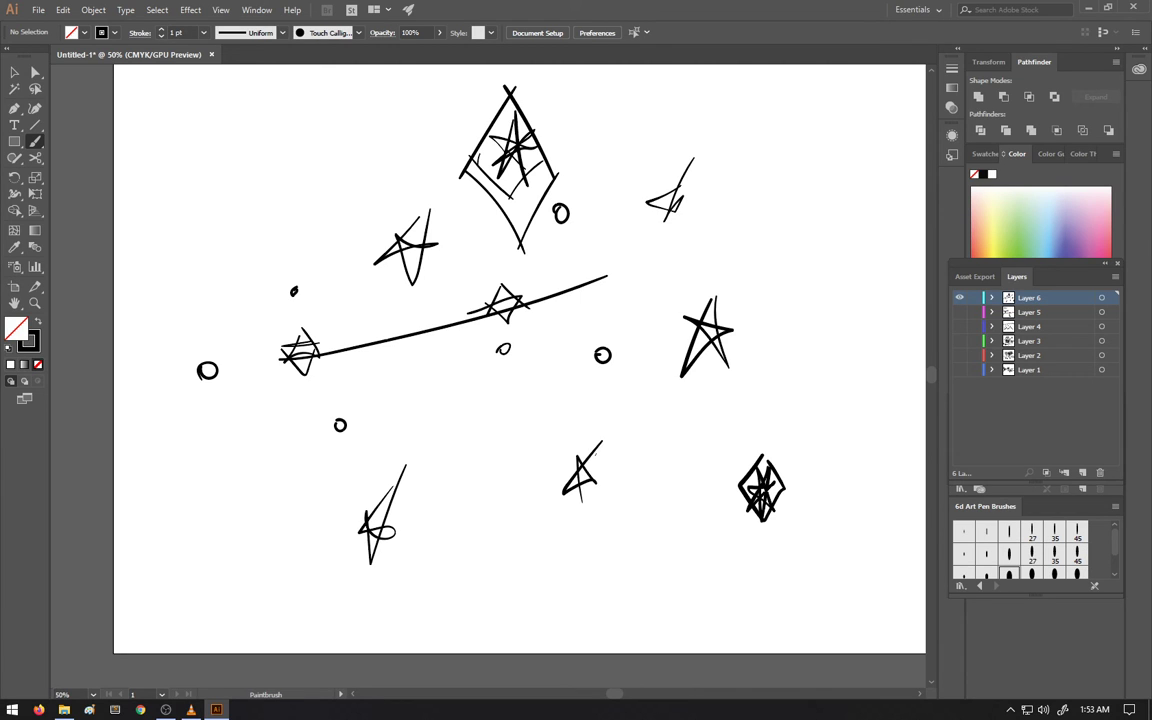
# Sketch a character's head above the small diamond, with a long snout, eyes and two tall ears
pyautogui.moveTo(740, 418)
pyautogui.mouseDown()
pyautogui.moveTo(731, 448)
pyautogui.moveTo(797, 441)
pyautogui.mouseUp()
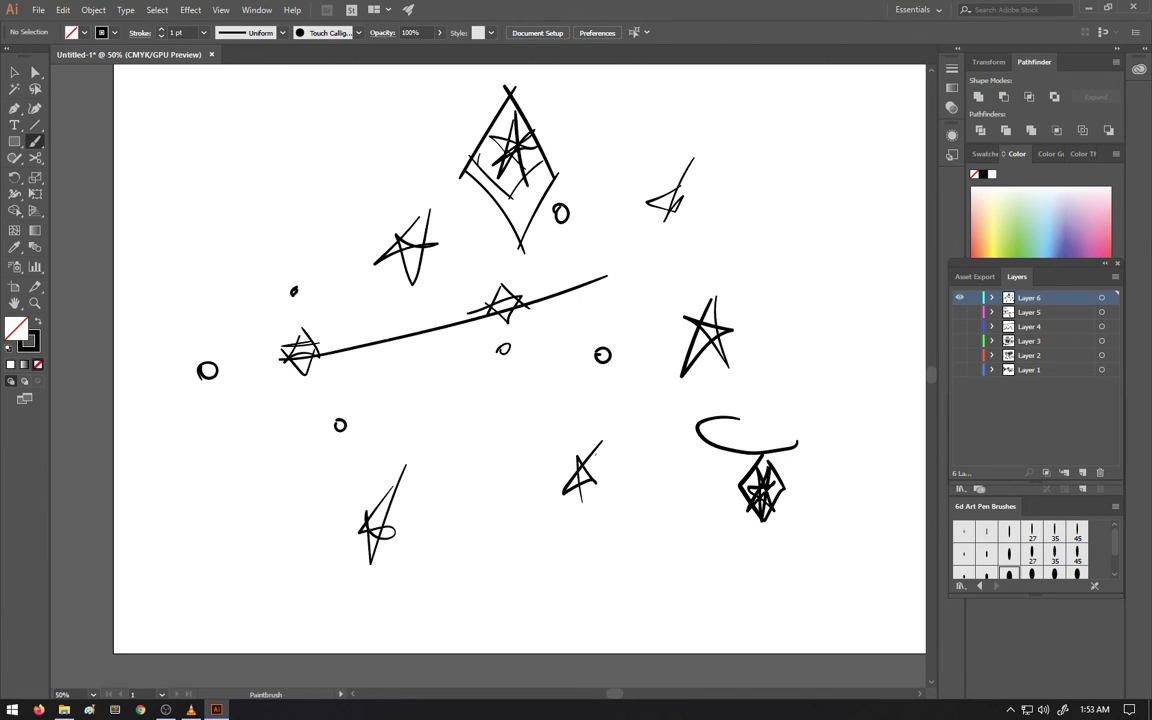
pyautogui.moveTo(752, 358); pyautogui.dragTo(736, 418)
pyautogui.moveTo(750, 360)
pyautogui.mouseDown()
pyautogui.moveTo(802, 388)
pyautogui.moveTo(798, 440)
pyautogui.mouseUp()
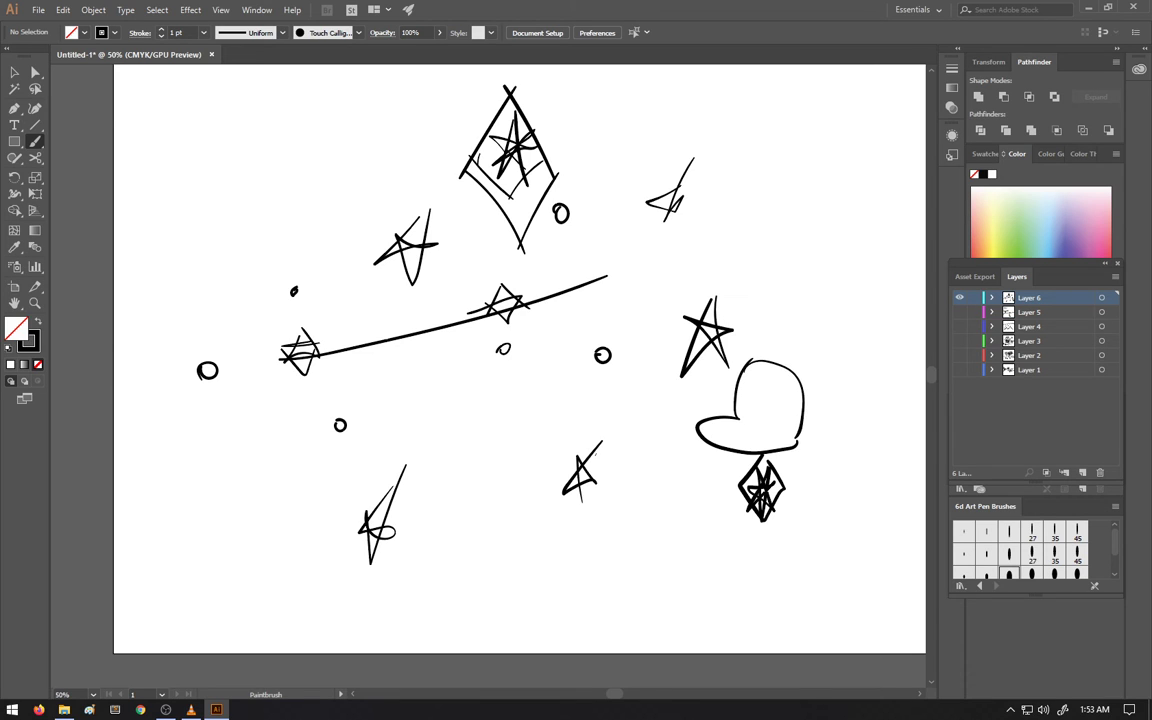
pyautogui.moveTo(741, 398)
pyautogui.mouseDown()
pyautogui.moveTo(739, 418)
pyautogui.moveTo(778, 422)
pyautogui.mouseUp()
pyautogui.moveTo(779, 353)
pyautogui.mouseDown()
pyautogui.moveTo(820, 278)
pyautogui.moveTo(804, 375)
pyautogui.mouseUp()
pyautogui.moveTo(750, 280)
pyautogui.mouseDown()
pyautogui.moveTo(766, 345)
pyautogui.moveTo(736, 406)
pyautogui.mouseUp()
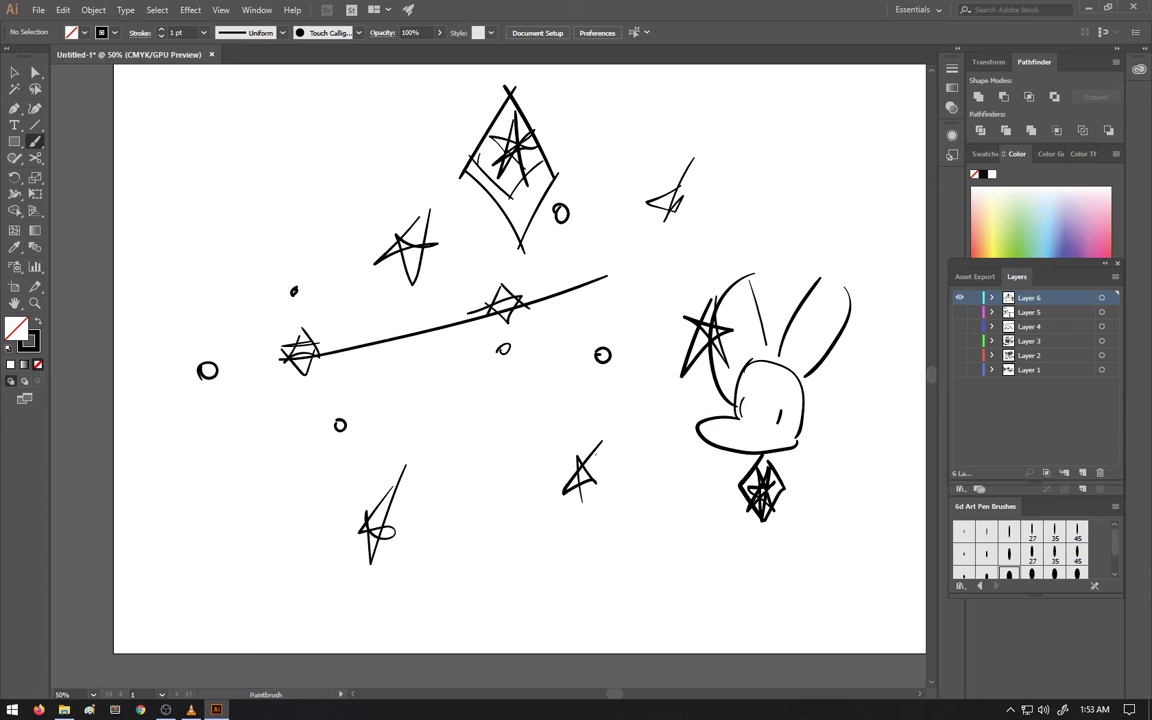
# Give the diamond-bodied character arms, two legs with large feet, and a shoulder line under the head
pyautogui.moveTo(746, 516)
pyautogui.mouseDown()
pyautogui.moveTo(743, 552)
pyautogui.moveTo(692, 566)
pyautogui.moveTo(752, 562)
pyautogui.moveTo(757, 521)
pyautogui.mouseUp()
pyautogui.moveTo(768, 522); pyautogui.dragTo(771, 561)
pyautogui.moveTo(773, 562)
pyautogui.mouseDown()
pyautogui.moveTo(825, 556)
pyautogui.moveTo(781, 541)
pyautogui.mouseUp()
pyautogui.moveTo(779, 551)
pyautogui.mouseDown()
pyautogui.moveTo(786, 507)
pyautogui.moveTo(724, 518)
pyautogui.moveTo(741, 499)
pyautogui.moveTo(799, 514)
pyautogui.mouseUp()
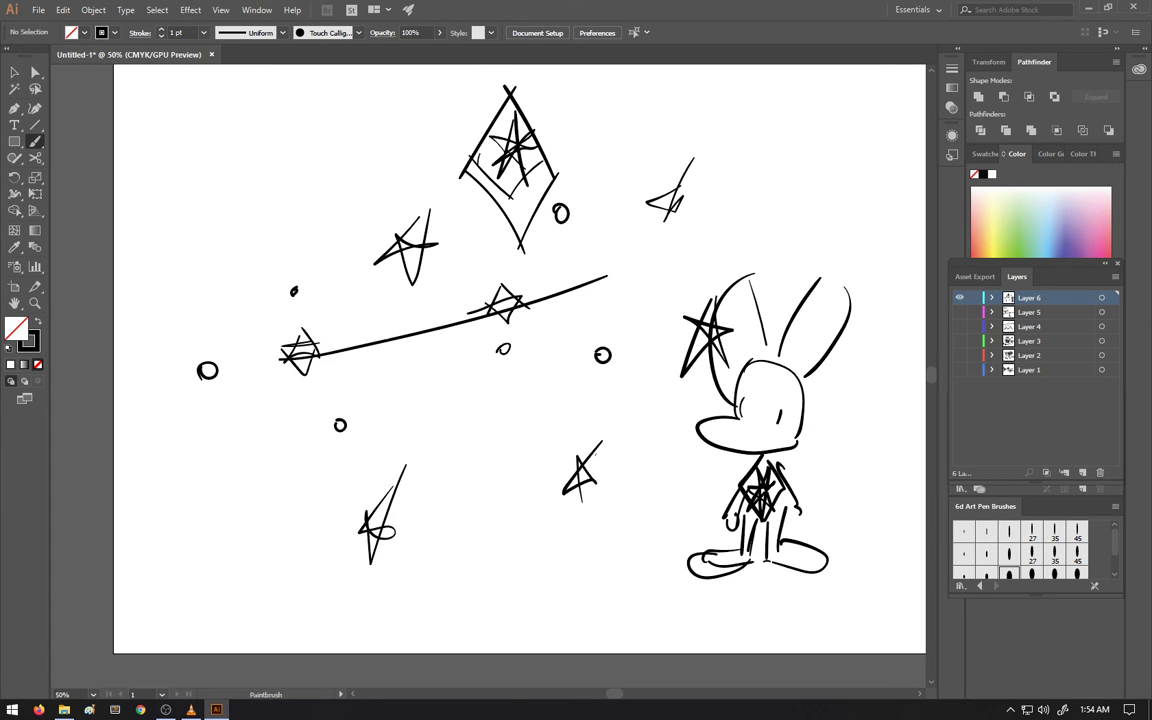
pyautogui.moveTo(749, 460)
pyautogui.mouseDown()
pyautogui.moveTo(737, 487)
pyautogui.moveTo(788, 457)
pyautogui.mouseUp()
# Paint a small hatched diamond just below the circle near the rising line's upper end
pyautogui.moveTo(593, 374); pyautogui.dragTo(602, 392)
pyautogui.moveTo(589, 388); pyautogui.dragTo(591, 400)
pyautogui.moveTo(598, 377); pyautogui.dragTo(587, 393)
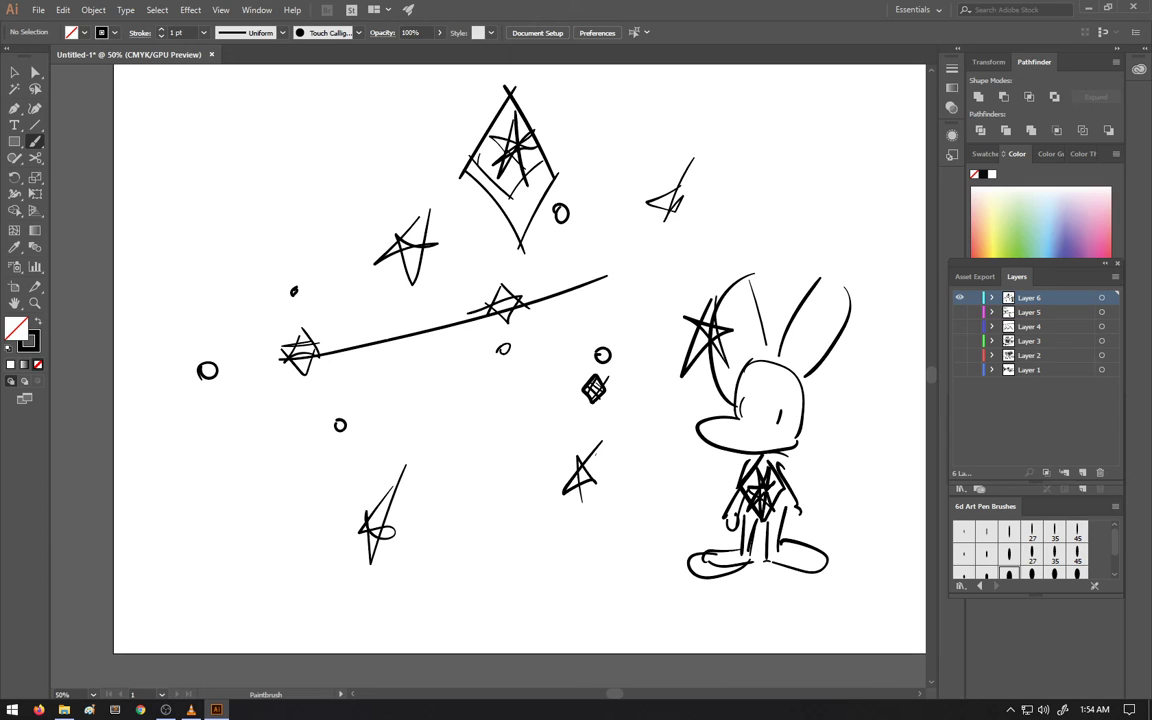
# Thicken the character's right-hand arm with a bumpy outline, and add a small inverted triangle beneath the upper-right star
pyautogui.moveTo(783, 455); pyautogui.dragTo(797, 524)
pyautogui.moveTo(633, 240)
pyautogui.mouseDown()
pyautogui.moveTo(642, 268)
pyautogui.moveTo(678, 242)
pyautogui.mouseUp()
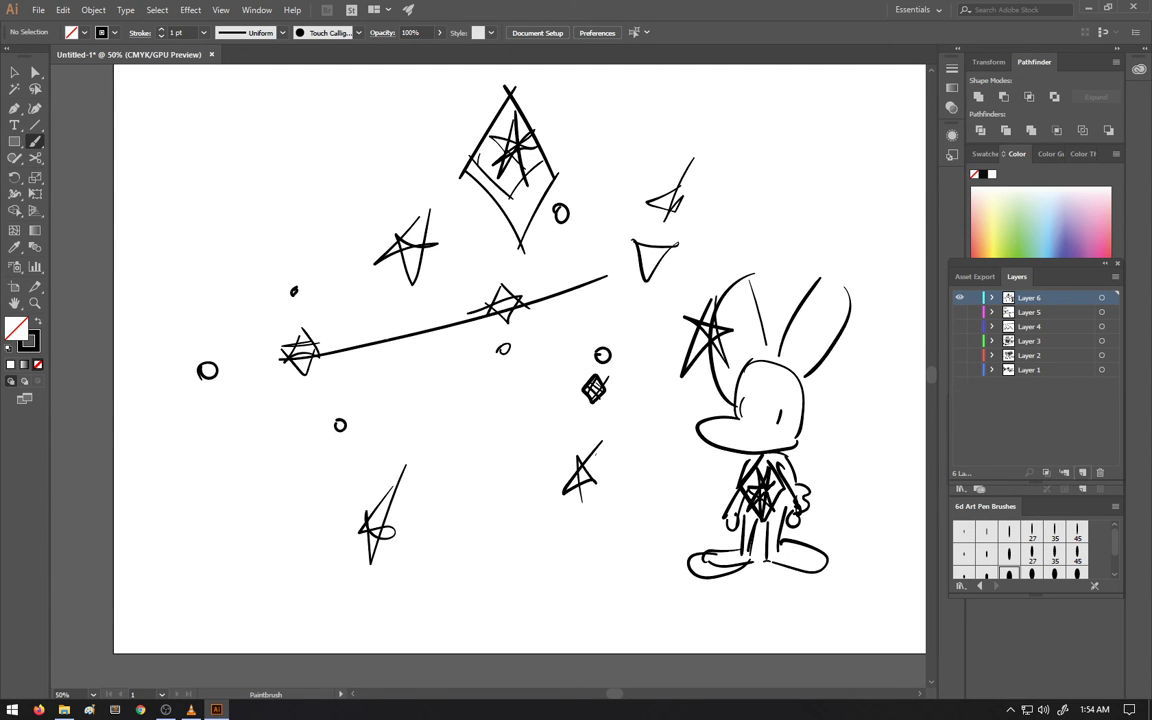
# Create a new layer, hide Layer 6, and paint a jagged shape with tall peaks above and pointed spikes below at the artboard's centre
pyautogui.hotkey('ctrl', 'l')
pyautogui.click(960, 312)
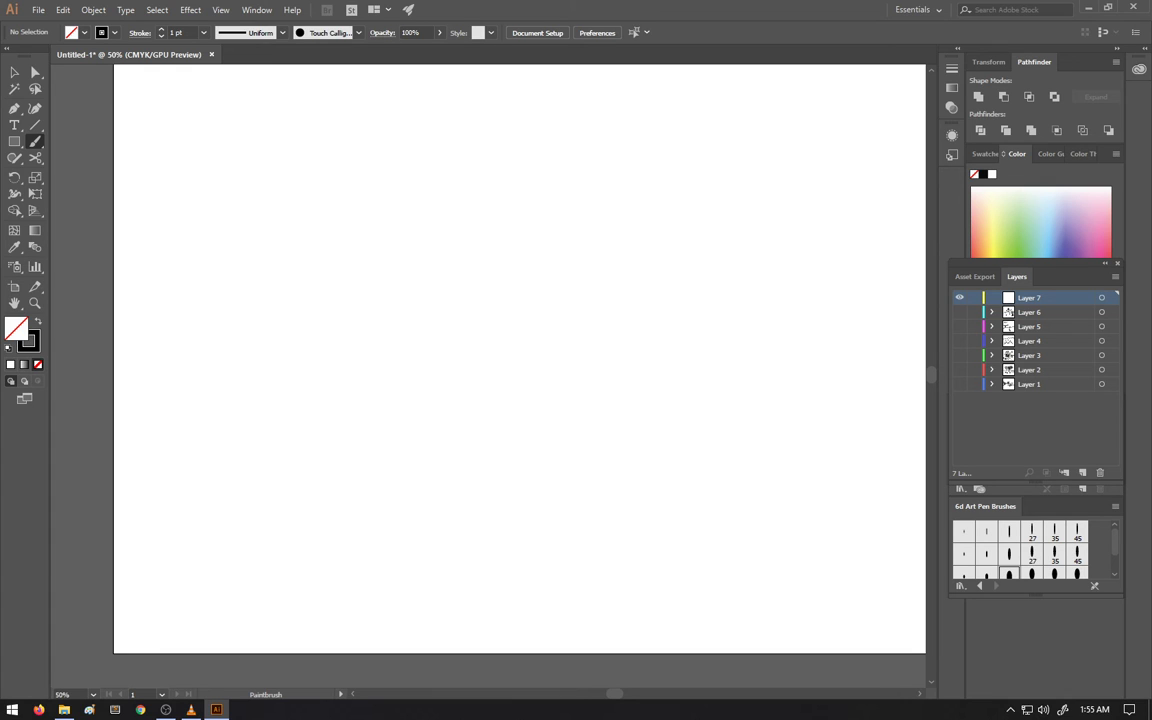
pyautogui.moveTo(405, 390)
pyautogui.mouseDown()
pyautogui.moveTo(435, 324)
pyautogui.moveTo(491, 342)
pyautogui.moveTo(480, 388)
pyautogui.moveTo(515, 382)
pyautogui.mouseUp()
pyautogui.moveTo(512, 398); pyautogui.dragTo(506, 432)
pyautogui.moveTo(401, 401)
pyautogui.mouseDown()
pyautogui.moveTo(430, 402)
pyautogui.moveTo(415, 425)
pyautogui.moveTo(440, 410)
pyautogui.mouseUp()
pyautogui.moveTo(438, 409); pyautogui.dragTo(461, 445)
pyautogui.moveTo(465, 437); pyautogui.dragTo(475, 411)
pyautogui.moveTo(476, 415); pyautogui.dragTo(496, 431)
pyautogui.moveTo(501, 404); pyautogui.dragTo(500, 433)
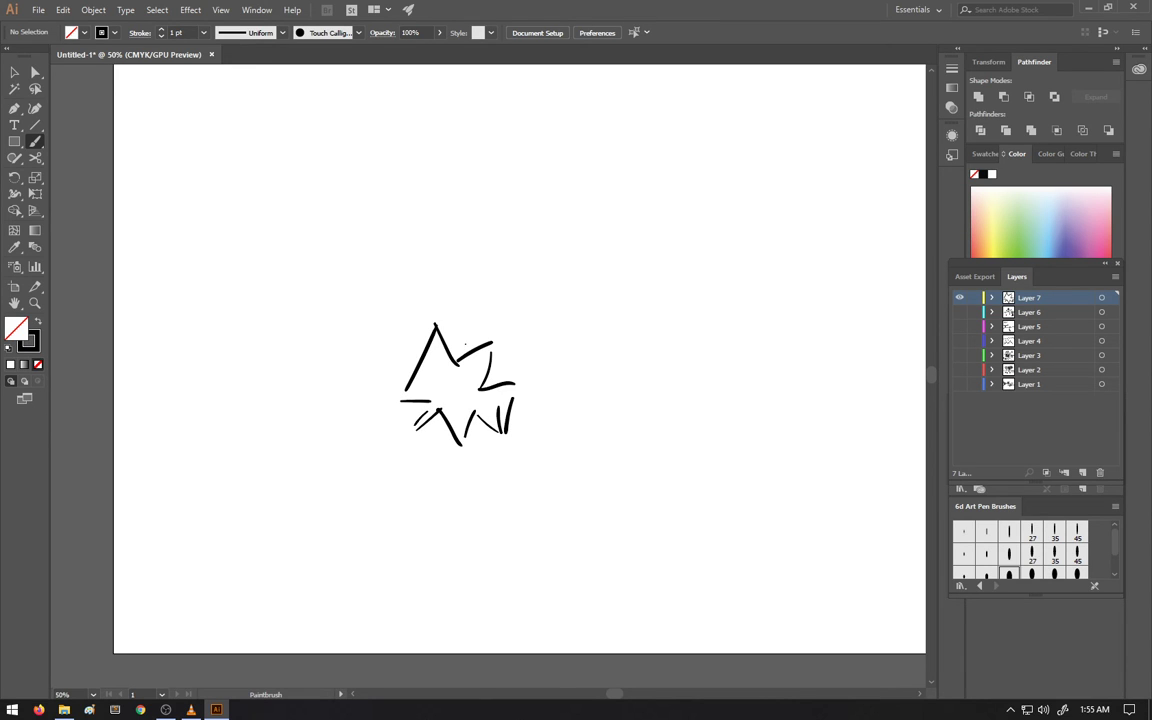
# Hand-letter "Aegeon" above the jagged shape and sketch a small long-eared, pointed-snout character to the right
pyautogui.moveTo(313, 188)
pyautogui.mouseDown()
pyautogui.moveTo(386, 108)
pyautogui.moveTo(392, 190)
pyautogui.moveTo(465, 153)
pyautogui.mouseUp()
pyautogui.moveTo(475, 149)
pyautogui.mouseDown()
pyautogui.moveTo(475, 166)
pyautogui.moveTo(504, 158)
pyautogui.mouseUp()
pyautogui.moveTo(748, 254)
pyautogui.mouseDown()
pyautogui.moveTo(722, 265)
pyautogui.moveTo(754, 263)
pyautogui.mouseUp()
pyautogui.moveTo(770, 210)
pyautogui.mouseDown()
pyautogui.moveTo(786, 264)
pyautogui.moveTo(733, 204)
pyautogui.moveTo(760, 238)
pyautogui.moveTo(765, 293)
pyautogui.mouseUp()
pyautogui.moveTo(753, 294); pyautogui.dragTo(751, 304)
pyautogui.moveTo(761, 295)
pyautogui.mouseDown()
pyautogui.moveTo(759, 305)
pyautogui.moveTo(784, 290)
pyautogui.mouseUp()
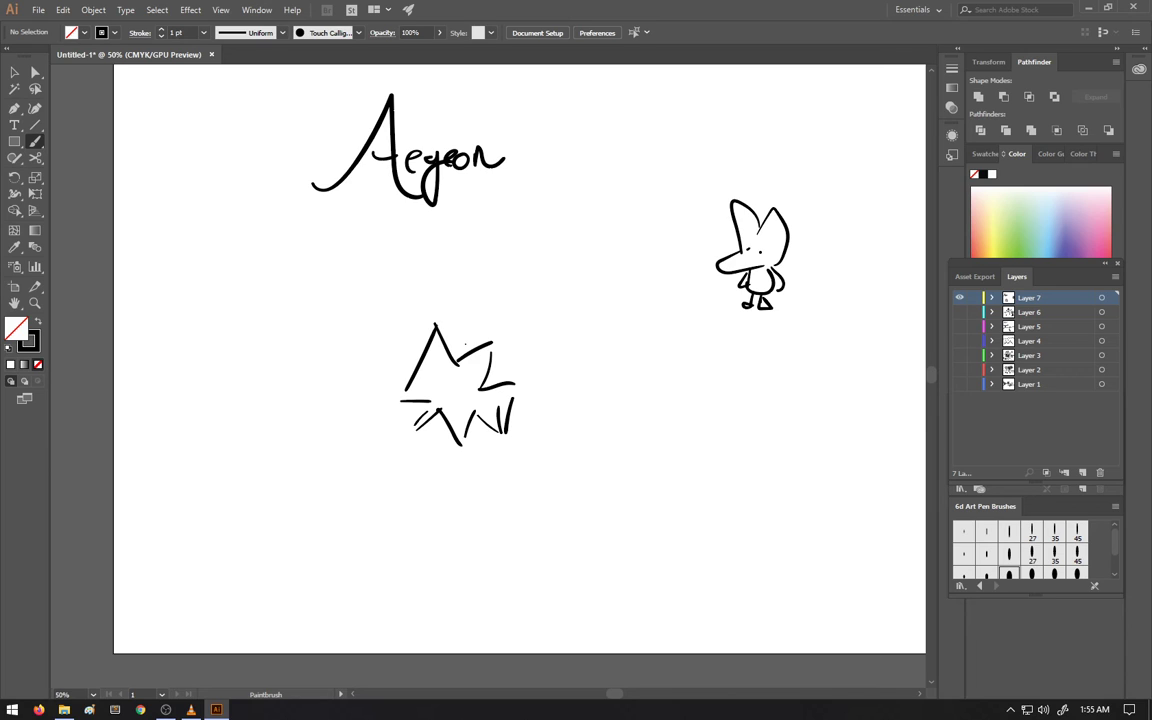
# Add dots inside the jagged shape, small blocks along its right-hand slope and a dotted trail rising from them
pyautogui.moveTo(413, 371); pyautogui.dragTo(404, 403)
pyautogui.moveTo(457, 359)
pyautogui.mouseDown()
pyautogui.moveTo(467, 342)
pyautogui.moveTo(480, 350)
pyautogui.mouseUp()
pyautogui.moveTo(487, 346)
pyautogui.mouseDown()
pyautogui.moveTo(503, 321)
pyautogui.moveTo(492, 343)
pyautogui.mouseUp()
# Surround the jagged shape with a large cloud-like ring of separate curved strokes
pyautogui.moveTo(430, 260)
pyautogui.mouseDown()
pyautogui.moveTo(504, 261)
pyautogui.moveTo(512, 272)
pyautogui.mouseUp()
pyautogui.moveTo(512, 268); pyautogui.dragTo(617, 378)
pyautogui.moveTo(622, 410)
pyautogui.mouseDown()
pyautogui.moveTo(555, 497)
pyautogui.moveTo(436, 500)
pyautogui.mouseUp()
pyautogui.moveTo(415, 495)
pyautogui.mouseDown()
pyautogui.moveTo(352, 437)
pyautogui.moveTo(329, 319)
pyautogui.moveTo(416, 248)
pyautogui.mouseUp()
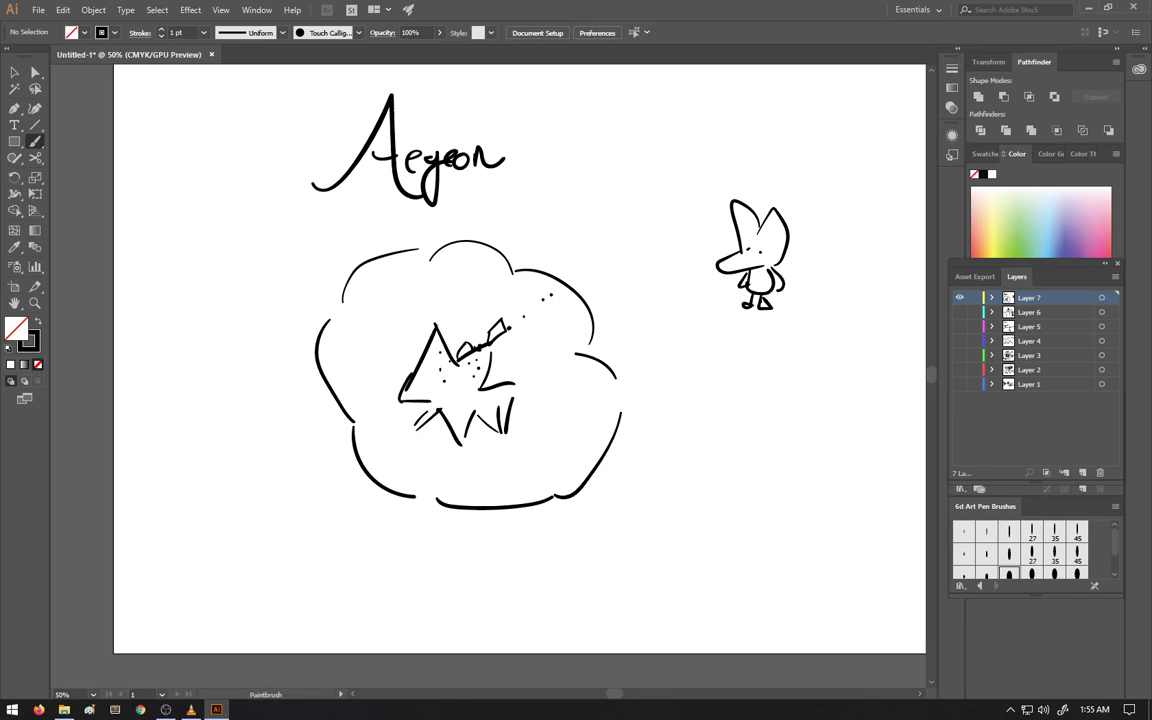
# Paint two small triangles with dots inside on the upper-right arcs of the ring
pyautogui.moveTo(572, 279)
pyautogui.mouseDown()
pyautogui.moveTo(584, 290)
pyautogui.moveTo(563, 272)
pyautogui.mouseUp()
pyautogui.moveTo(505, 241)
pyautogui.mouseDown()
pyautogui.moveTo(504, 257)
pyautogui.moveTo(508, 237)
pyautogui.mouseUp()
pyautogui.click(514, 253)
pyautogui.click(518, 253)
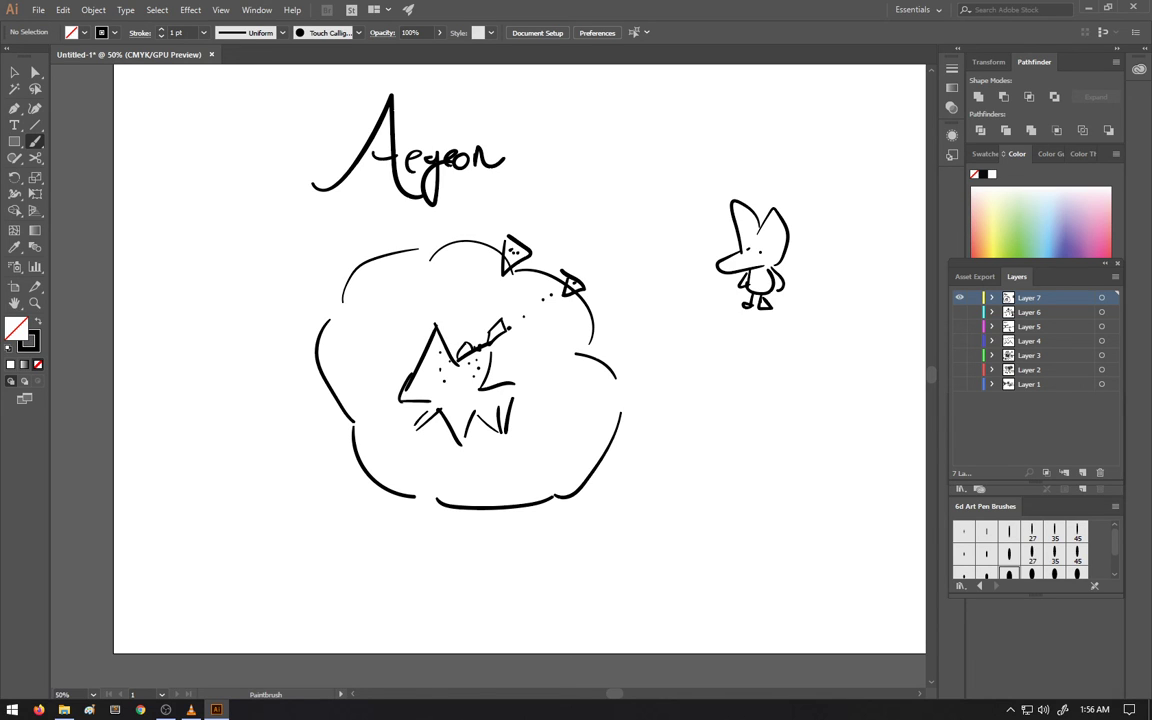
# Sketch a second small character beside the long-eared one, with a rounded head split by a vertical line
pyautogui.moveTo(648, 228)
pyautogui.mouseDown()
pyautogui.moveTo(681, 234)
pyautogui.moveTo(663, 183)
pyautogui.moveTo(679, 230)
pyautogui.moveTo(642, 226)
pyautogui.mouseUp()
pyautogui.moveTo(661, 184)
pyautogui.mouseDown()
pyautogui.moveTo(644, 262)
pyautogui.moveTo(666, 268)
pyautogui.moveTo(636, 293)
pyautogui.moveTo(668, 254)
pyautogui.mouseUp()
pyautogui.click(668, 227)
pyautogui.click(675, 227)
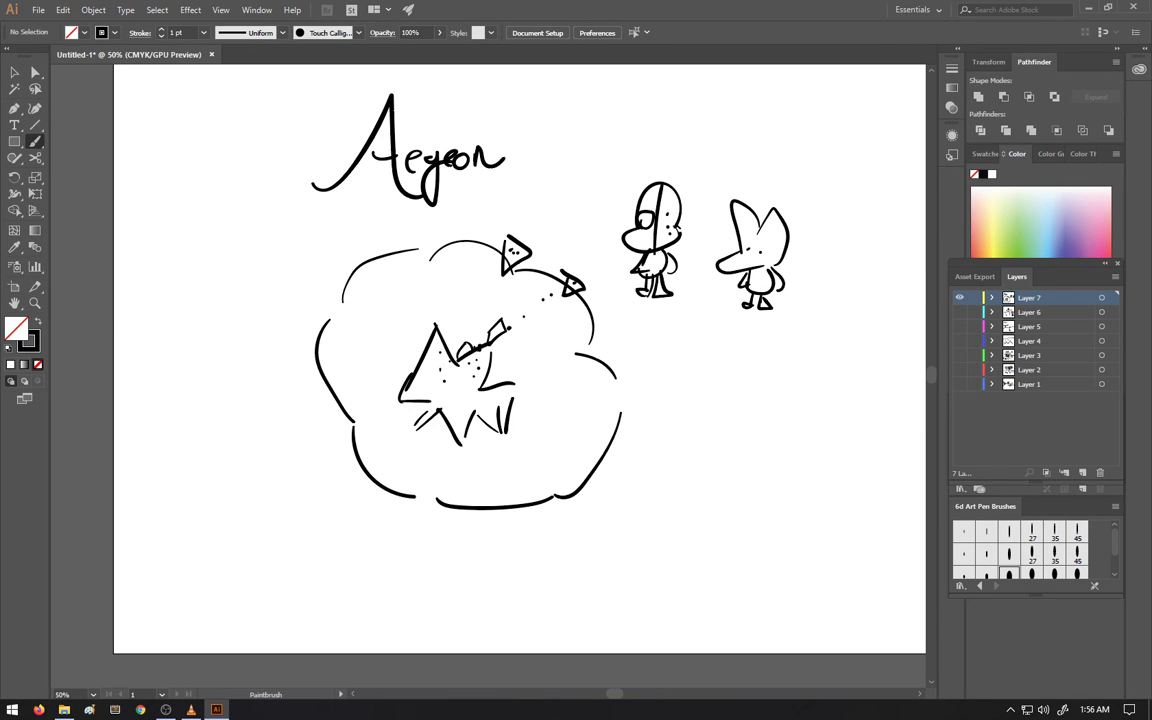
# Add a dotted triangle on the ring's right side and a two-lobed emblem on each side of the "Aegeon" lettering
pyautogui.moveTo(597, 332); pyautogui.dragTo(584, 366)
pyautogui.moveTo(263, 187)
pyautogui.mouseDown()
pyautogui.moveTo(286, 205)
pyautogui.moveTo(259, 180)
pyautogui.moveTo(267, 174)
pyautogui.mouseUp()
pyautogui.moveTo(583, 147)
pyautogui.mouseDown()
pyautogui.moveTo(592, 168)
pyautogui.moveTo(579, 143)
pyautogui.moveTo(598, 129)
pyautogui.mouseUp()
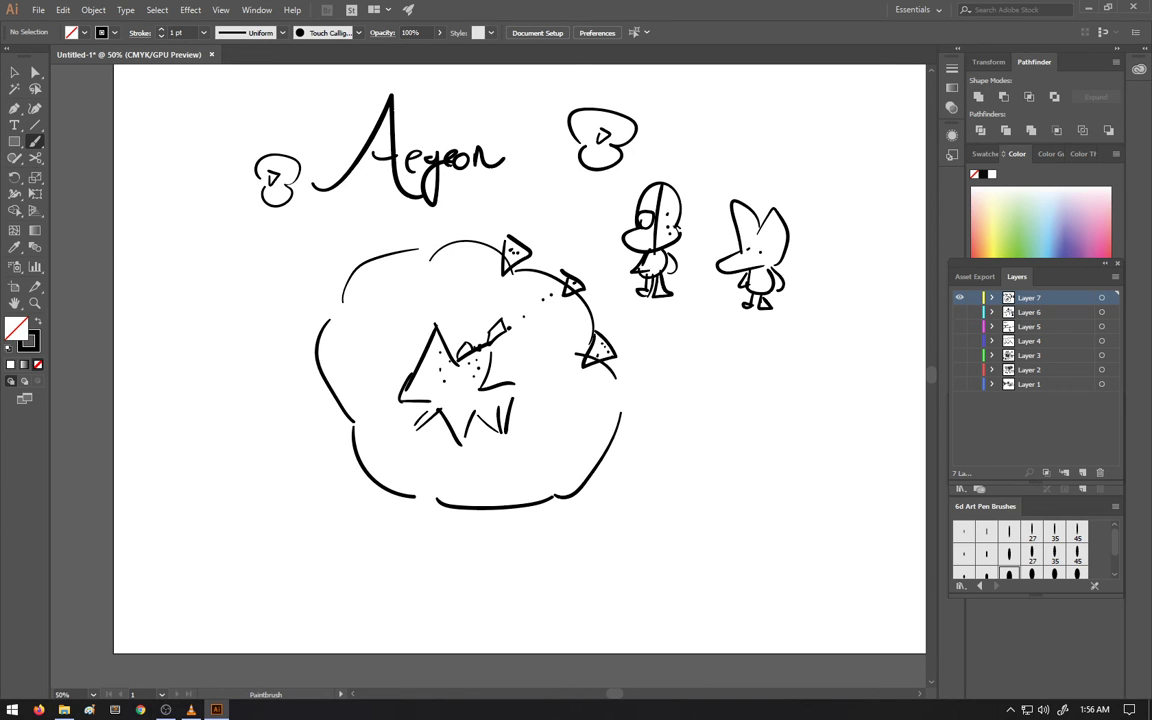
# Paint a triangle with small circles inside at the far left and a short bent stroke beneath it
pyautogui.moveTo(124, 256)
pyautogui.mouseDown()
pyautogui.moveTo(186, 273)
pyautogui.moveTo(165, 204)
pyautogui.moveTo(125, 255)
pyautogui.mouseUp()
pyautogui.moveTo(162, 328)
pyautogui.mouseDown()
pyautogui.moveTo(164, 380)
pyautogui.moveTo(180, 323)
pyautogui.mouseUp()
pyautogui.moveTo(149, 263)
pyautogui.mouseDown()
pyautogui.moveTo(153, 237)
pyautogui.moveTo(171, 247)
pyautogui.moveTo(160, 248)
pyautogui.mouseUp()
# Paint a larger inverted triangle on the ring's top arc, with a row of spikes on its upper edge and marks at its sides
pyautogui.moveTo(428, 289); pyautogui.dragTo(392, 249)
pyautogui.moveTo(392, 249)
pyautogui.mouseDown()
pyautogui.moveTo(424, 235)
pyautogui.moveTo(446, 252)
pyautogui.moveTo(437, 284)
pyautogui.mouseUp()
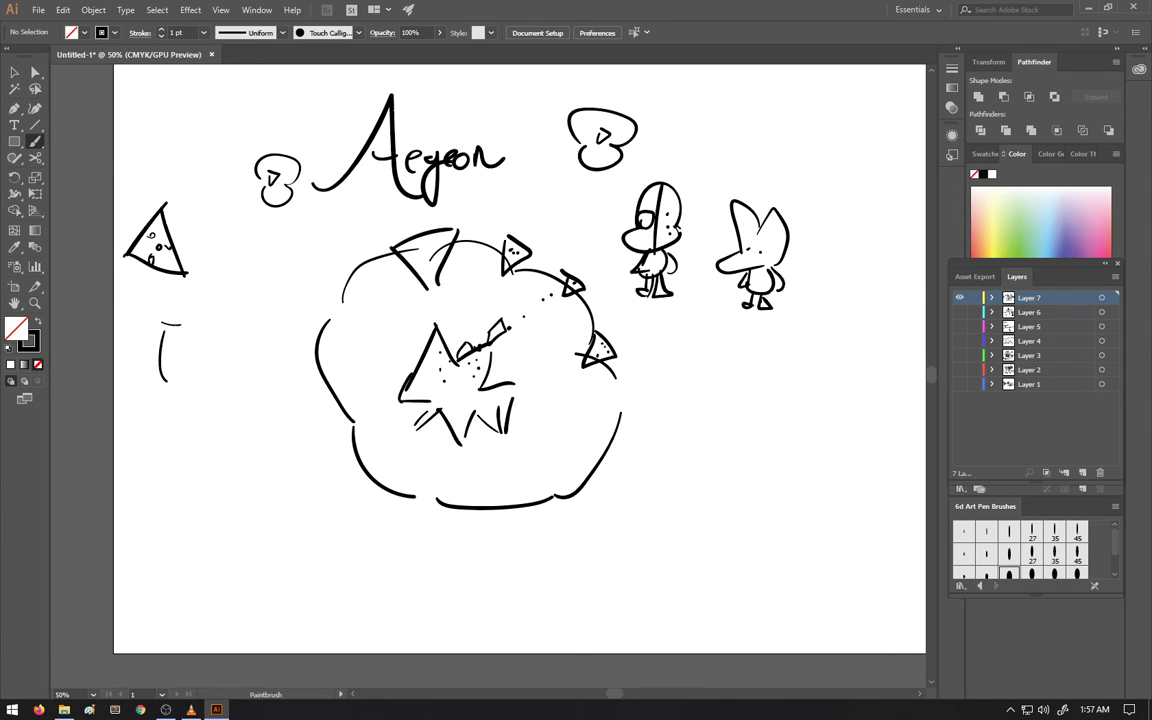
pyautogui.moveTo(398, 242)
pyautogui.mouseDown()
pyautogui.moveTo(413, 229)
pyautogui.moveTo(450, 230)
pyautogui.moveTo(438, 291)
pyautogui.moveTo(411, 276)
pyautogui.moveTo(457, 245)
pyautogui.mouseUp()
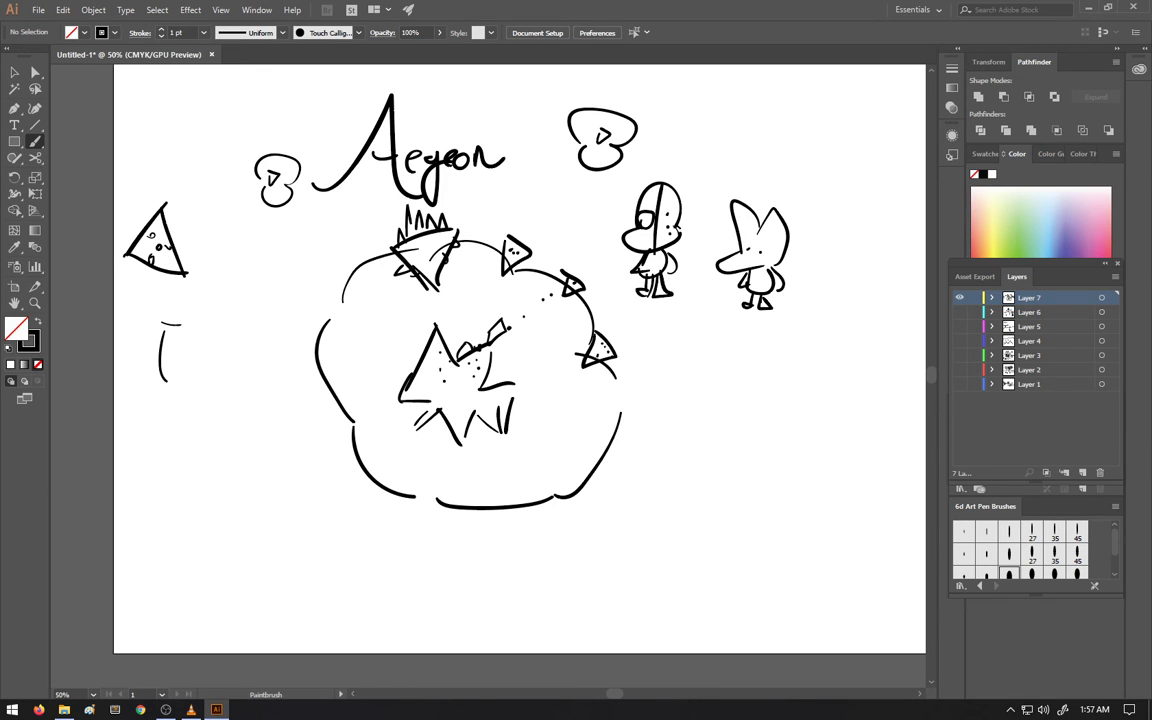
# Flank the spiked triangle with a small triangle on each side and enclose the group between two long curved strokes
pyautogui.moveTo(356, 262); pyautogui.dragTo(385, 246)
pyautogui.moveTo(472, 222)
pyautogui.mouseDown()
pyautogui.moveTo(538, 255)
pyautogui.moveTo(522, 300)
pyautogui.mouseUp()
pyautogui.moveTo(346, 300); pyautogui.dragTo(338, 235)
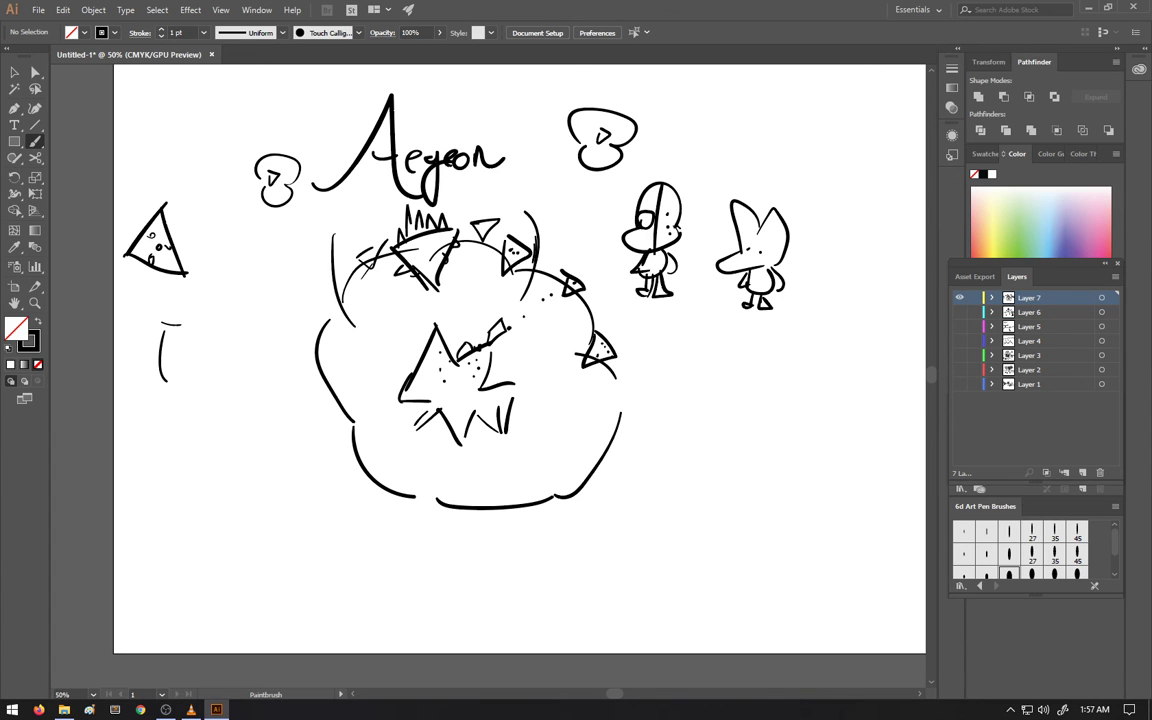
pyautogui.moveTo(340, 268)
pyautogui.mouseDown()
pyautogui.moveTo(365, 265)
pyautogui.moveTo(344, 296)
pyautogui.mouseUp()
# Create a new layer, hide Layer 7, and paint an inverted triangle with a tall spire on top and a small ledge on its left
pyautogui.click(1083, 473)
pyautogui.click(960, 312)
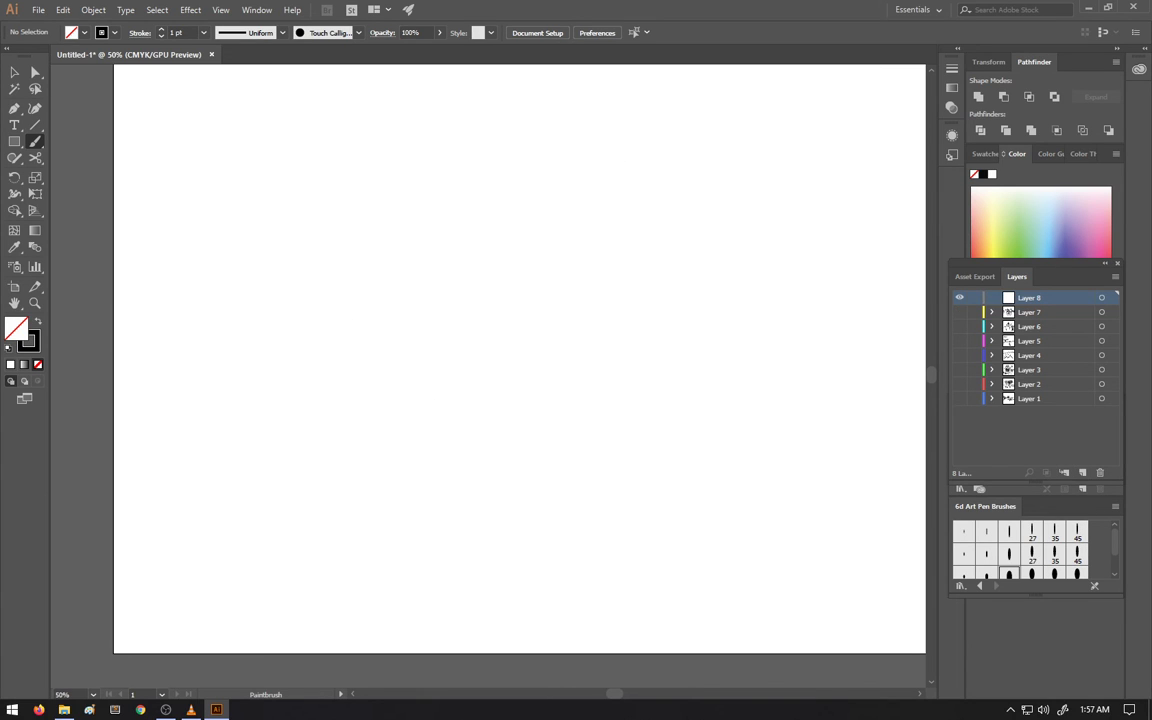
pyautogui.moveTo(408, 300)
pyautogui.mouseDown()
pyautogui.moveTo(489, 419)
pyautogui.moveTo(570, 300)
pyautogui.moveTo(403, 301)
pyautogui.moveTo(483, 244)
pyautogui.moveTo(506, 297)
pyautogui.moveTo(390, 304)
pyautogui.moveTo(418, 309)
pyautogui.moveTo(436, 290)
pyautogui.mouseUp()
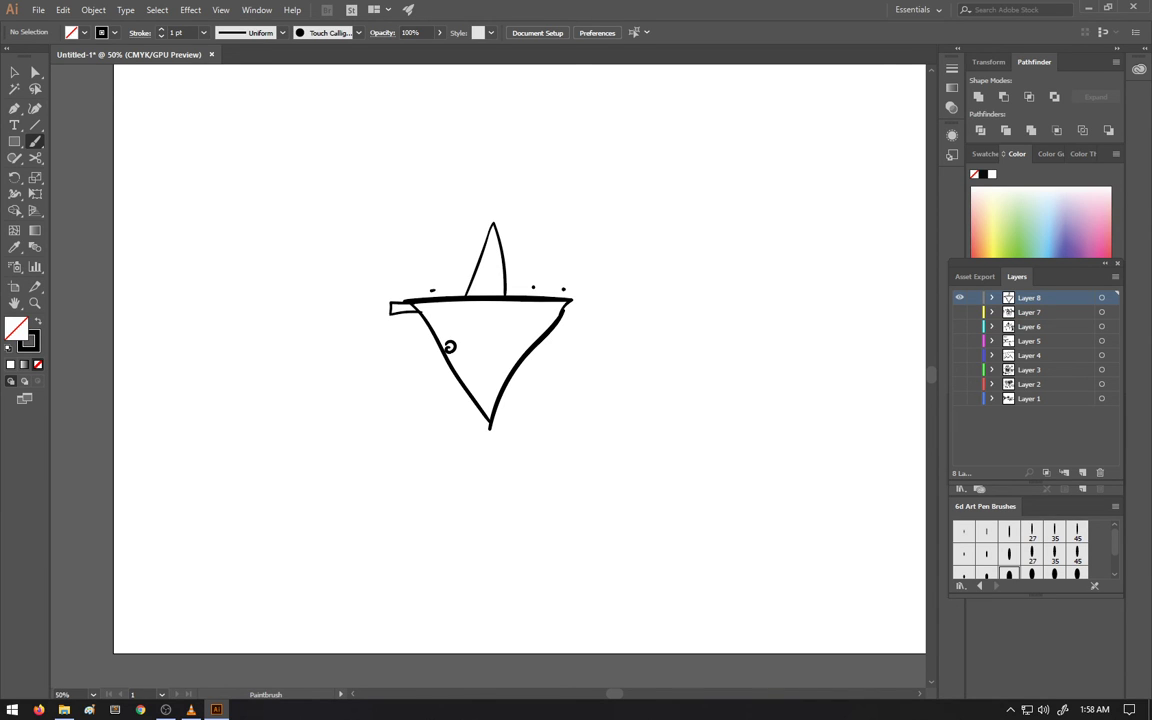
# Add dots around the spire and a turtle-like circle inside the triangle, and sketch a small eared figure beyond the ledge
pyautogui.click(497, 289)
pyautogui.moveTo(481, 325)
pyautogui.mouseDown()
pyautogui.moveTo(488, 348)
pyautogui.moveTo(482, 326)
pyautogui.moveTo(474, 340)
pyautogui.moveTo(492, 345)
pyautogui.moveTo(489, 328)
pyautogui.moveTo(461, 333)
pyautogui.moveTo(484, 347)
pyautogui.mouseUp()
pyautogui.moveTo(357, 303)
pyautogui.mouseDown()
pyautogui.moveTo(374, 299)
pyautogui.moveTo(363, 297)
pyautogui.moveTo(373, 282)
pyautogui.moveTo(369, 311)
pyautogui.mouseUp()
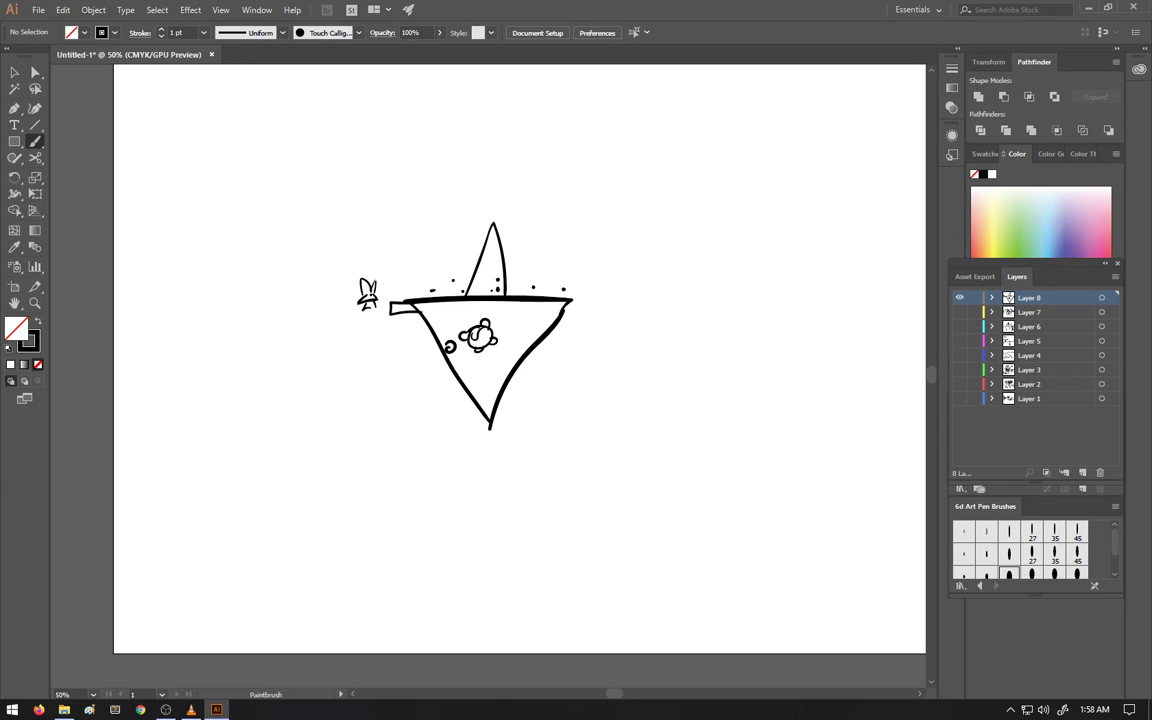
# Paint a slanted four-sided panel around the eared figure and sketch a second eared figure inside it
pyautogui.moveTo(258, 371)
pyautogui.mouseDown()
pyautogui.moveTo(323, 280)
pyautogui.moveTo(399, 265)
pyautogui.moveTo(349, 354)
pyautogui.moveTo(253, 388)
pyautogui.mouseUp()
pyautogui.moveTo(312, 308)
pyautogui.mouseDown()
pyautogui.moveTo(324, 317)
pyautogui.moveTo(327, 301)
pyautogui.moveTo(311, 307)
pyautogui.moveTo(322, 313)
pyautogui.moveTo(311, 328)
pyautogui.moveTo(322, 319)
pyautogui.moveTo(308, 333)
pyautogui.mouseUp()
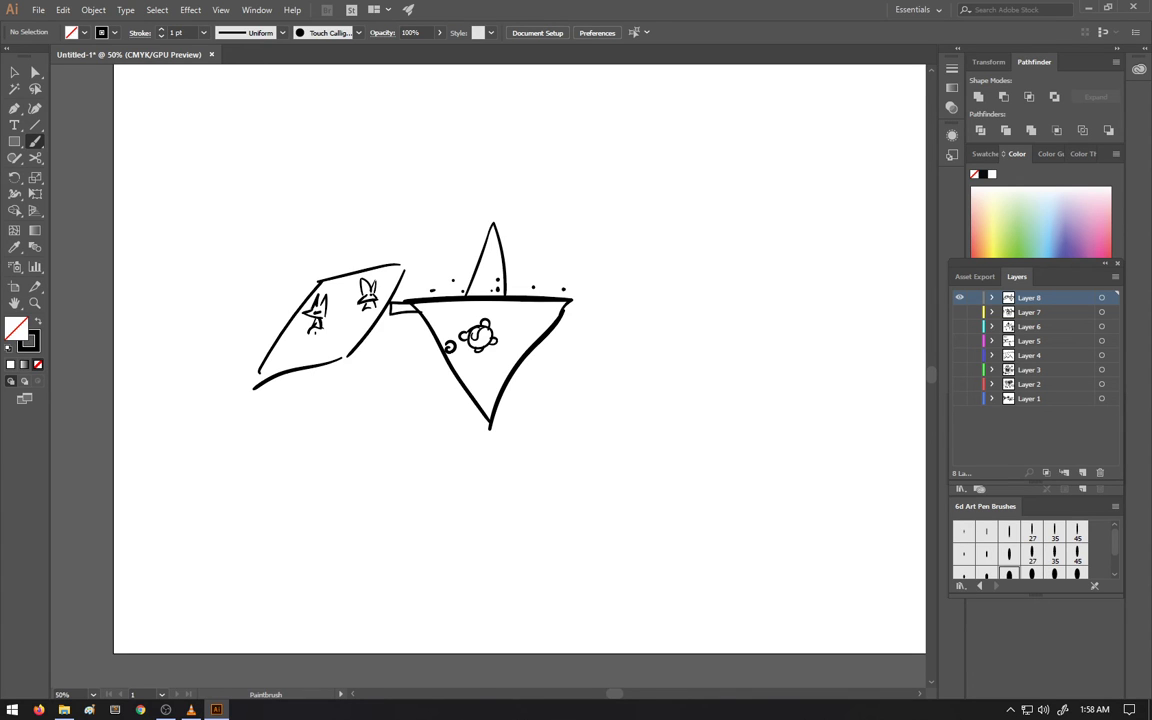
pyautogui.moveTo(280, 328); pyautogui.dragTo(251, 386)
# Sketch a small winged figure at the panel's upper corner and outline blocky buildings along the triangle's top edge beside the spire
pyautogui.moveTo(395, 250); pyautogui.dragTo(409, 231)
pyautogui.moveTo(413, 240); pyautogui.dragTo(402, 265)
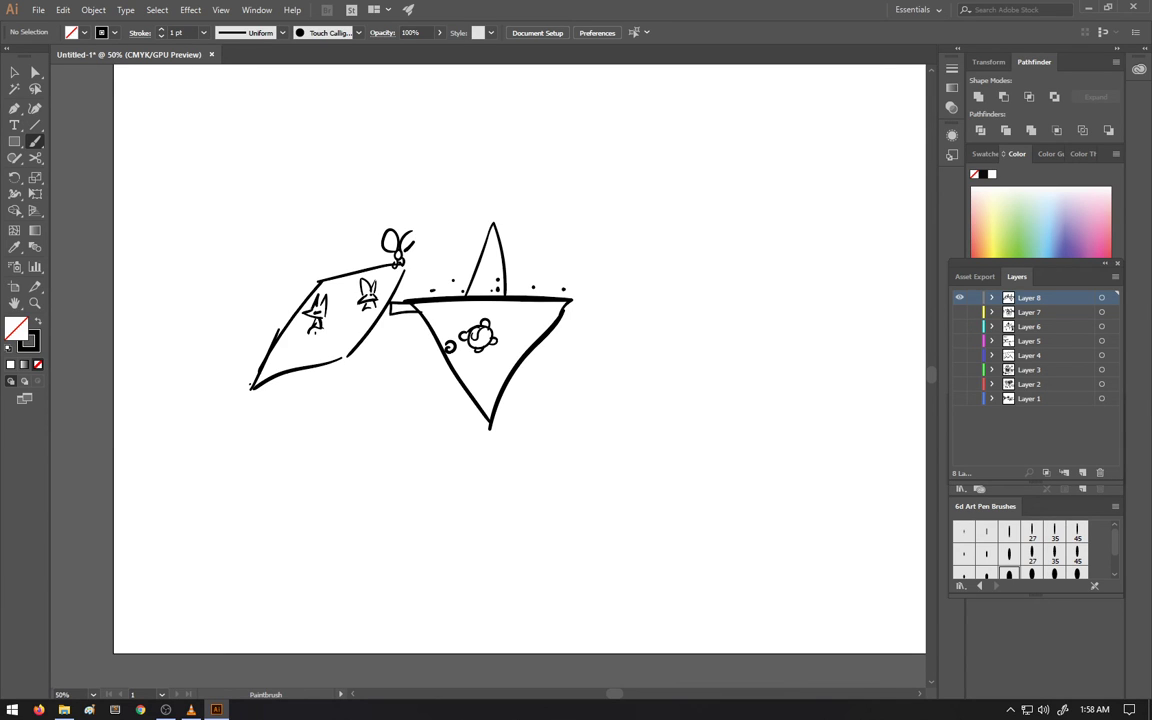
pyautogui.moveTo(441, 296)
pyautogui.mouseDown()
pyautogui.moveTo(469, 292)
pyautogui.moveTo(441, 281)
pyautogui.mouseUp()
pyautogui.moveTo(506, 296); pyautogui.dragTo(575, 292)
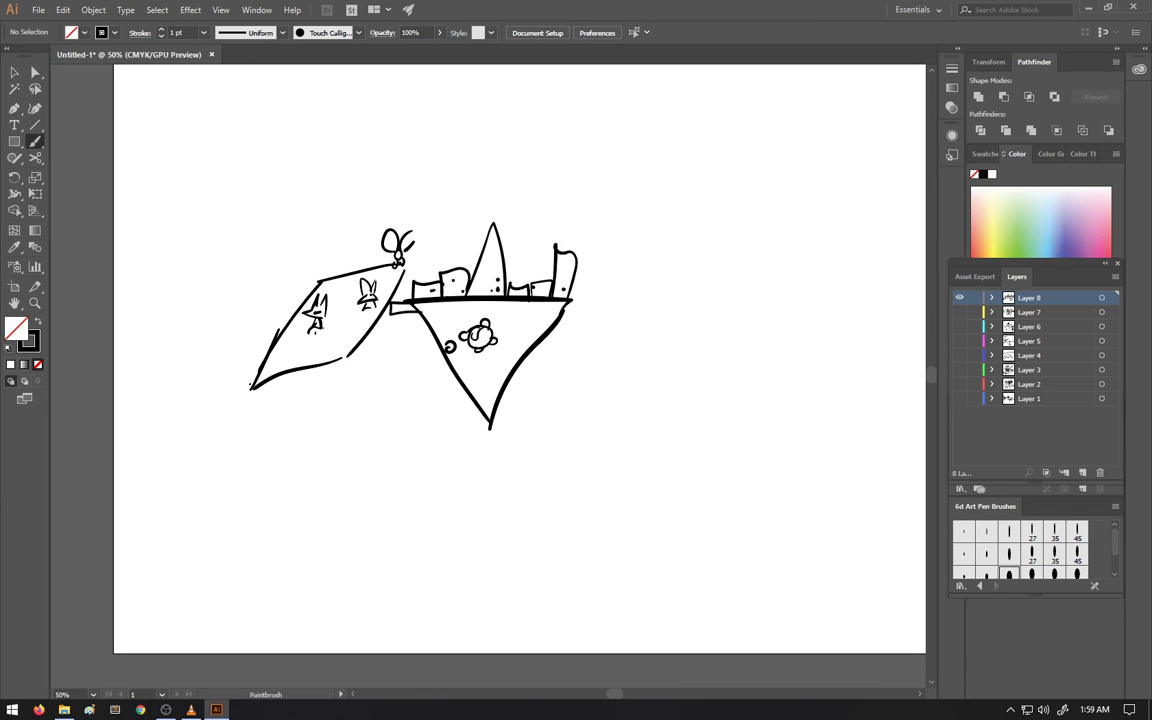
# Paint a plain circle to the right of the triangle structure and three puffy cloud shapes above it
pyautogui.moveTo(714, 290)
pyautogui.mouseDown()
pyautogui.moveTo(732, 342)
pyautogui.moveTo(754, 330)
pyautogui.moveTo(758, 306)
pyautogui.moveTo(716, 289)
pyautogui.mouseUp()
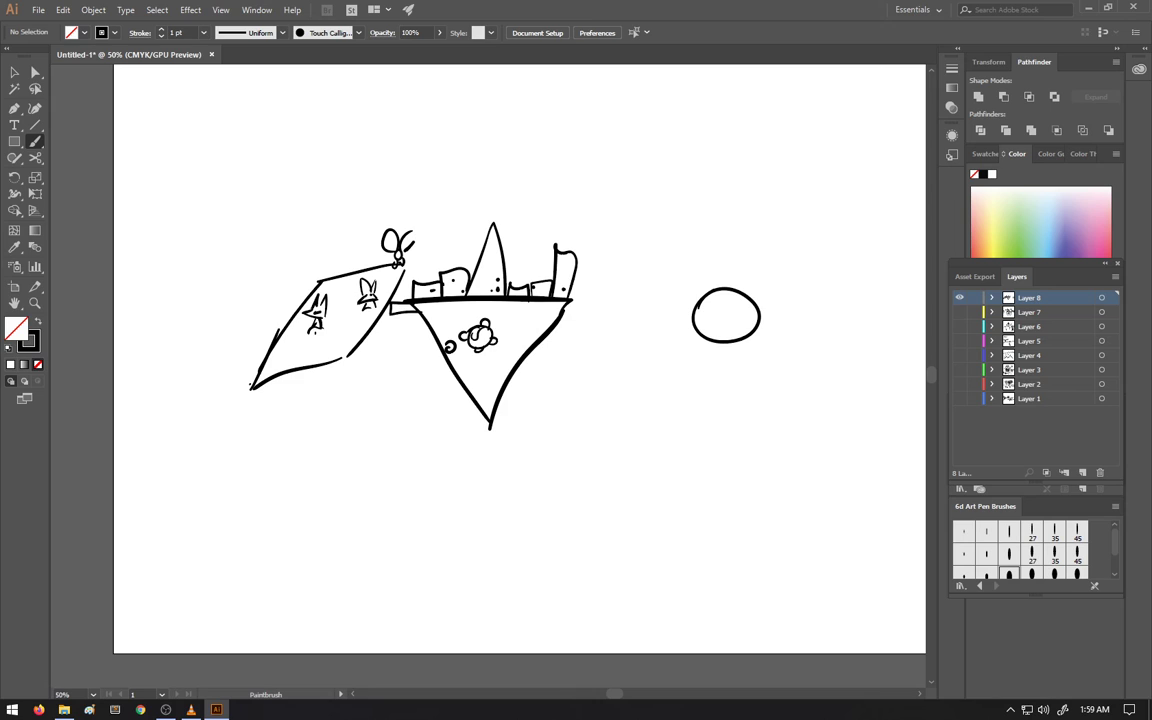
pyautogui.moveTo(677, 215)
pyautogui.mouseDown()
pyautogui.moveTo(723, 213)
pyautogui.moveTo(706, 165)
pyautogui.mouseUp()
pyautogui.moveTo(682, 168); pyautogui.dragTo(666, 196)
pyautogui.moveTo(656, 204); pyautogui.dragTo(677, 217)
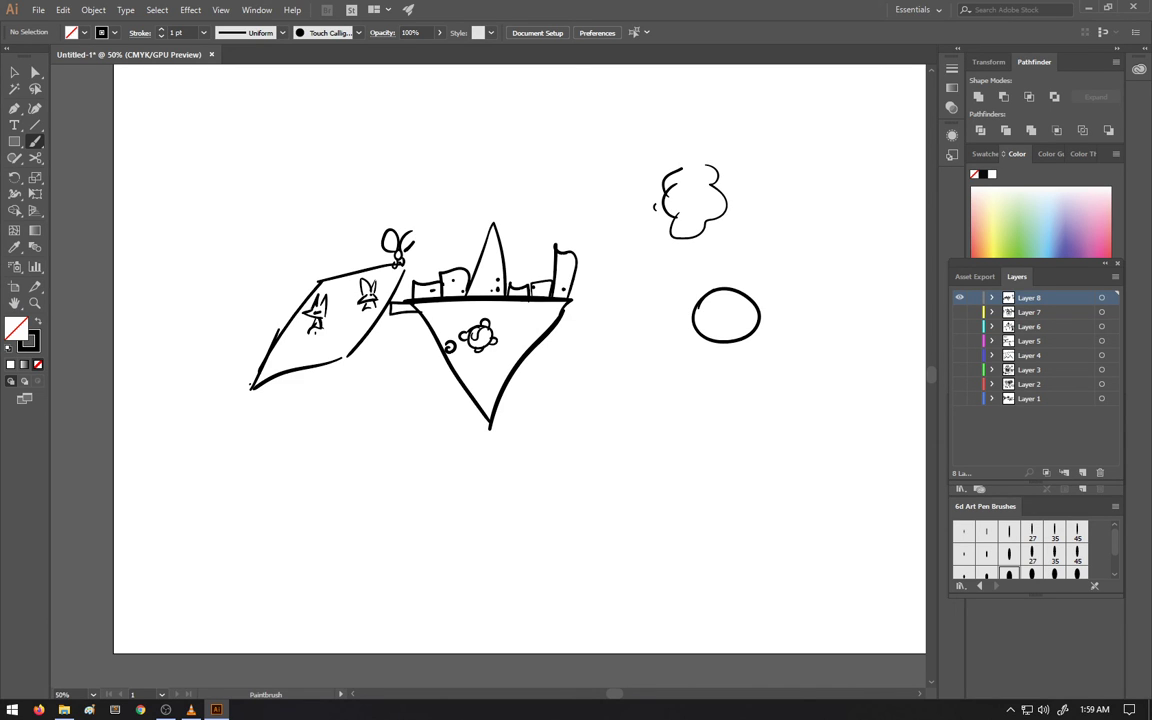
pyautogui.moveTo(822, 172)
pyautogui.mouseDown()
pyautogui.moveTo(846, 200)
pyautogui.moveTo(876, 162)
pyautogui.moveTo(820, 140)
pyautogui.moveTo(818, 168)
pyautogui.mouseUp()
pyautogui.moveTo(724, 108)
pyautogui.mouseDown()
pyautogui.moveTo(720, 126)
pyautogui.moveTo(766, 122)
pyautogui.moveTo(735, 76)
pyautogui.moveTo(713, 110)
pyautogui.moveTo(775, 120)
pyautogui.mouseUp()
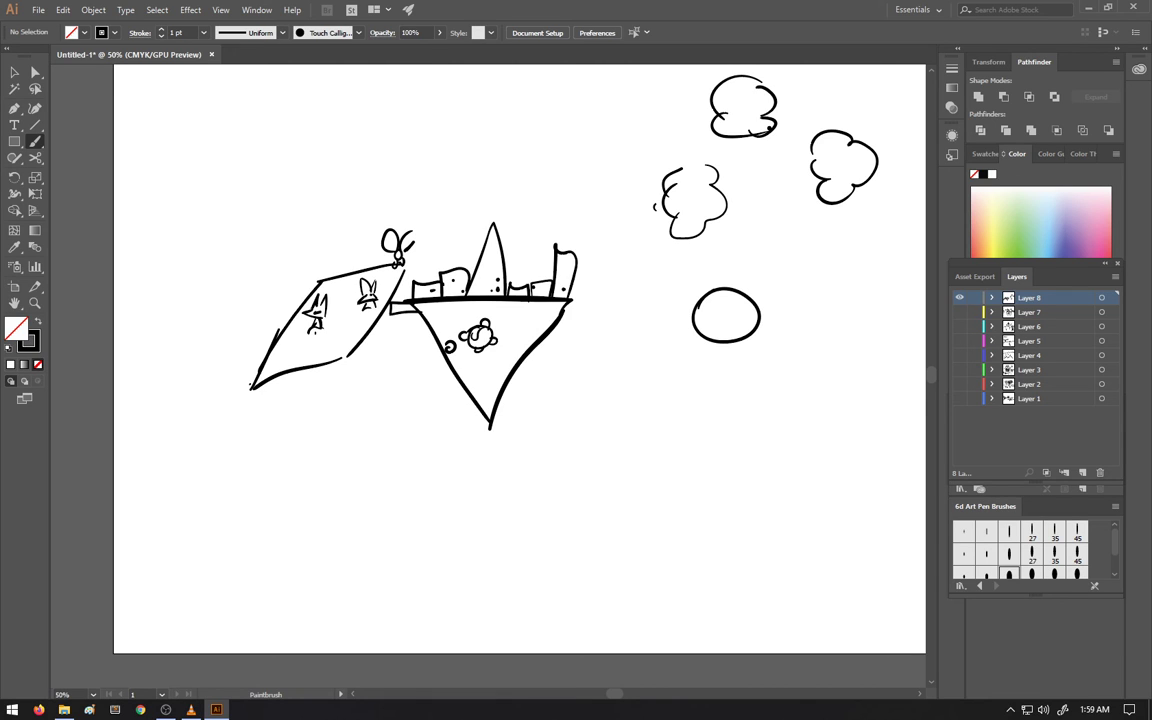
# Paint rays of varying length around the plain circle to turn it into a sun
pyautogui.moveTo(723, 348); pyautogui.dragTo(722, 357)
pyautogui.moveTo(677, 304); pyautogui.dragTo(693, 315)
pyautogui.moveTo(742, 258)
pyautogui.mouseDown()
pyautogui.moveTo(737, 287)
pyautogui.moveTo(803, 323)
pyautogui.mouseUp()
pyautogui.moveTo(704, 337); pyautogui.dragTo(689, 351)
pyautogui.moveTo(705, 245)
pyautogui.mouseDown()
pyautogui.moveTo(707, 290)
pyautogui.moveTo(802, 211)
pyautogui.mouseUp()
pyautogui.moveTo(750, 328); pyautogui.dragTo(786, 365)
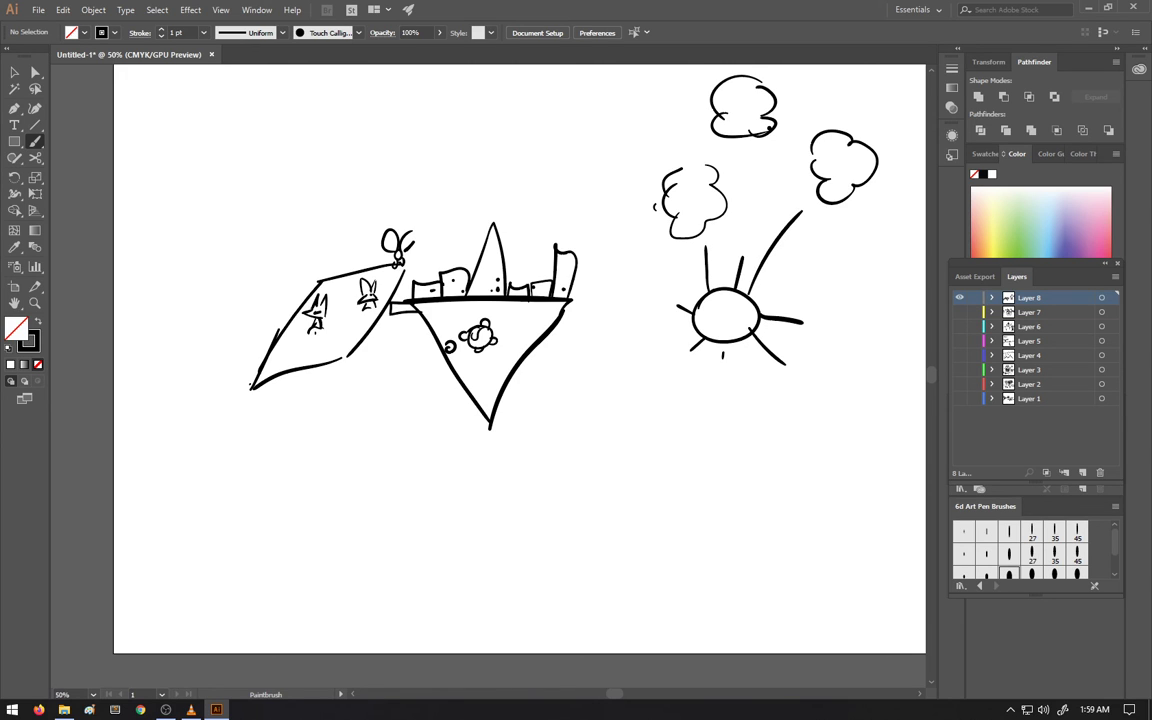
# Paint a shallow arc across the triangle's lower tip and a large cloud beneath the sun, linked by a line to a small circle
pyautogui.moveTo(389, 406)
pyautogui.mouseDown()
pyautogui.moveTo(440, 403)
pyautogui.moveTo(500, 377)
pyautogui.mouseUp()
pyautogui.moveTo(712, 220); pyautogui.dragTo(714, 292)
pyautogui.moveTo(566, 450)
pyautogui.mouseDown()
pyautogui.moveTo(613, 465)
pyautogui.moveTo(573, 447)
pyautogui.moveTo(653, 444)
pyautogui.mouseUp()
pyautogui.moveTo(695, 388)
pyautogui.mouseDown()
pyautogui.moveTo(652, 440)
pyautogui.moveTo(706, 478)
pyautogui.mouseUp()
pyautogui.moveTo(718, 486)
pyautogui.mouseDown()
pyautogui.moveTo(793, 470)
pyautogui.moveTo(799, 459)
pyautogui.moveTo(807, 378)
pyautogui.moveTo(727, 395)
pyautogui.mouseUp()
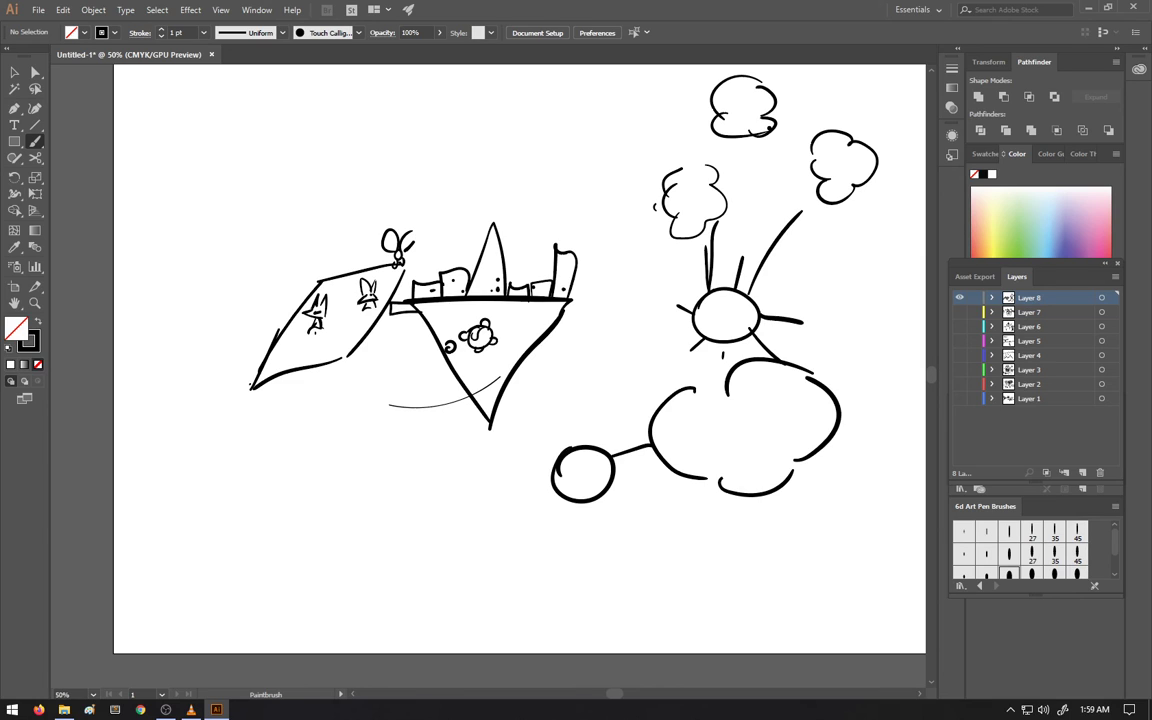
pyautogui.moveTo(700, 385)
pyautogui.mouseDown()
pyautogui.moveTo(726, 379)
pyautogui.moveTo(695, 382)
pyautogui.moveTo(735, 395)
pyautogui.mouseUp()
pyautogui.moveTo(707, 475); pyautogui.dragTo(725, 481)
# Sketch an eared figure inside the triangle's upper right corner and paint angular arrow shapes along the triangle's right edge
pyautogui.moveTo(533, 313)
pyautogui.mouseDown()
pyautogui.moveTo(550, 316)
pyautogui.moveTo(534, 302)
pyautogui.moveTo(541, 312)
pyautogui.mouseUp()
pyautogui.moveTo(543, 312); pyautogui.dragTo(546, 327)
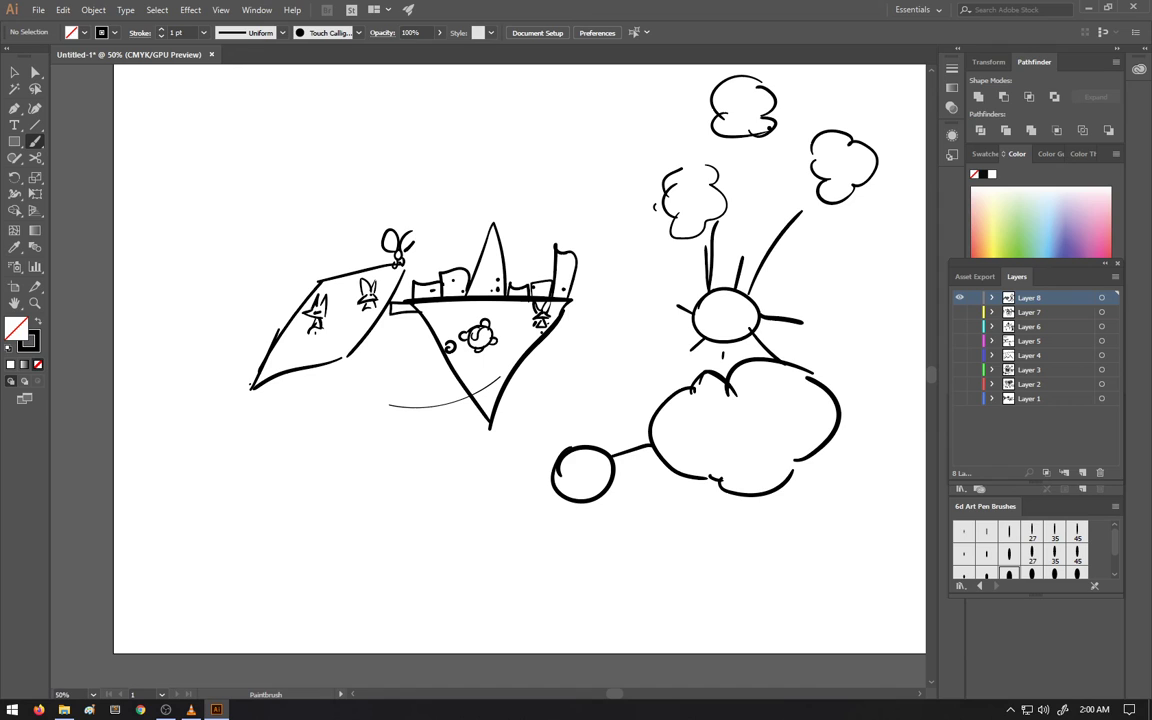
pyautogui.moveTo(497, 325); pyautogui.dragTo(499, 351)
pyautogui.moveTo(571, 302)
pyautogui.mouseDown()
pyautogui.moveTo(562, 322)
pyautogui.moveTo(619, 301)
pyautogui.moveTo(564, 324)
pyautogui.mouseUp()
pyautogui.moveTo(571, 323); pyautogui.dragTo(565, 344)
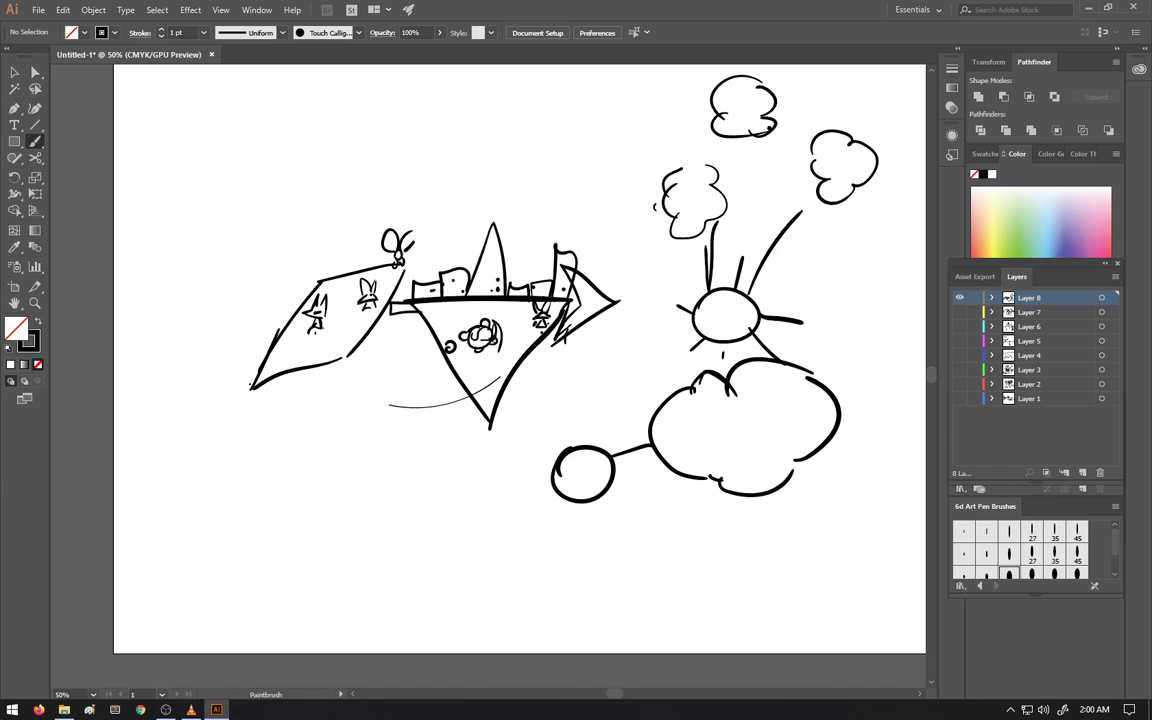
pyautogui.moveTo(545, 385)
pyautogui.mouseDown()
pyautogui.moveTo(510, 359)
pyautogui.moveTo(507, 386)
pyautogui.moveTo(549, 357)
pyautogui.mouseUp()
# Hand-letter "Act I" above the floating structure and again inside the sun
pyautogui.moveTo(434, 188)
pyautogui.mouseDown()
pyautogui.moveTo(473, 183)
pyautogui.moveTo(465, 164)
pyautogui.mouseUp()
pyautogui.moveTo(495, 157); pyautogui.dragTo(499, 180)
pyautogui.moveTo(487, 157); pyautogui.dragTo(513, 155)
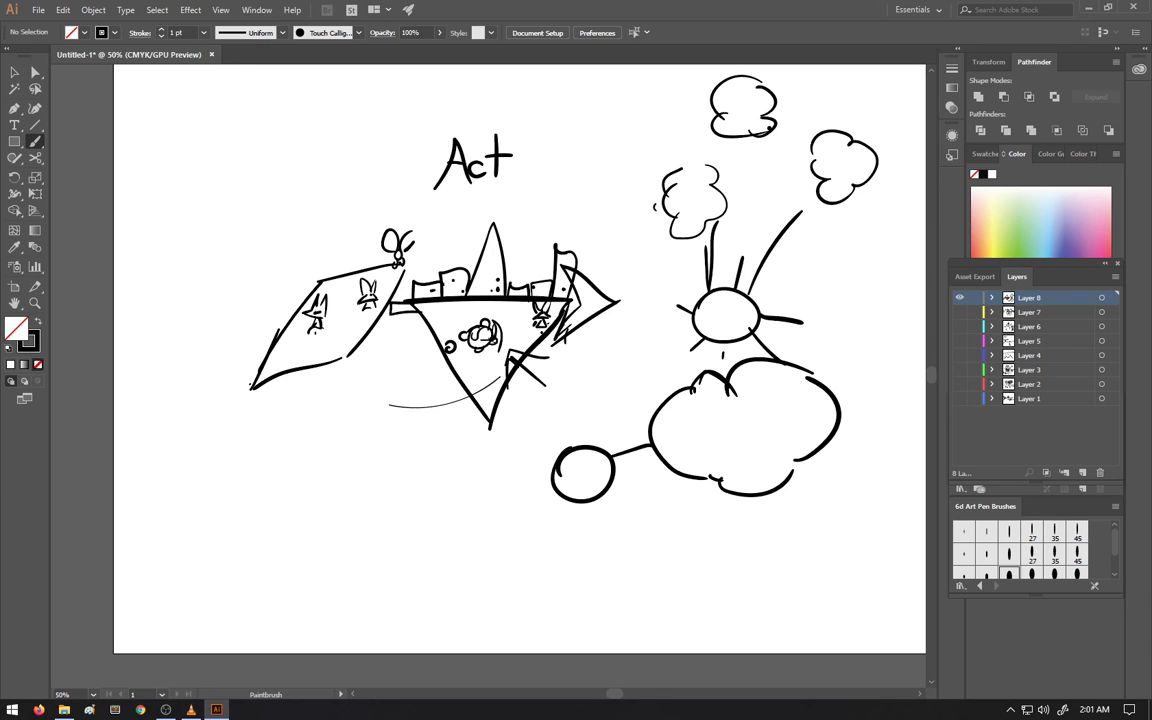
pyautogui.moveTo(710, 327); pyautogui.dragTo(743, 322)
pyautogui.moveTo(545, 124); pyautogui.dragTo(537, 170)
# Hand-letter "Act II" in the cloud just above the sun and "Act III" in the cloud further right
pyautogui.moveTo(675, 207); pyautogui.dragTo(689, 207)
pyautogui.moveTo(677, 197); pyautogui.dragTo(711, 207)
pyautogui.moveTo(703, 191)
pyautogui.mouseDown()
pyautogui.moveTo(720, 189)
pyautogui.moveTo(716, 210)
pyautogui.moveTo(728, 206)
pyautogui.mouseUp()
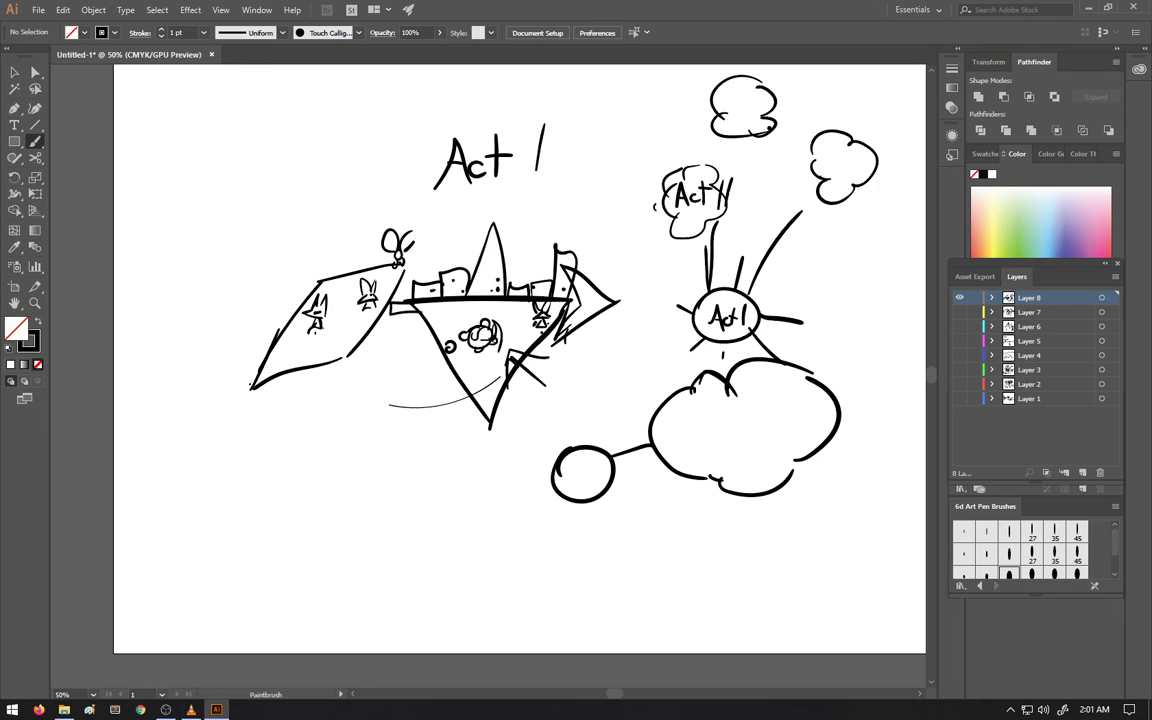
pyautogui.moveTo(820, 178); pyautogui.dragTo(836, 177)
pyautogui.moveTo(822, 166); pyautogui.dragTo(865, 178)
pyautogui.moveTo(872, 148); pyautogui.dragTo(876, 182)
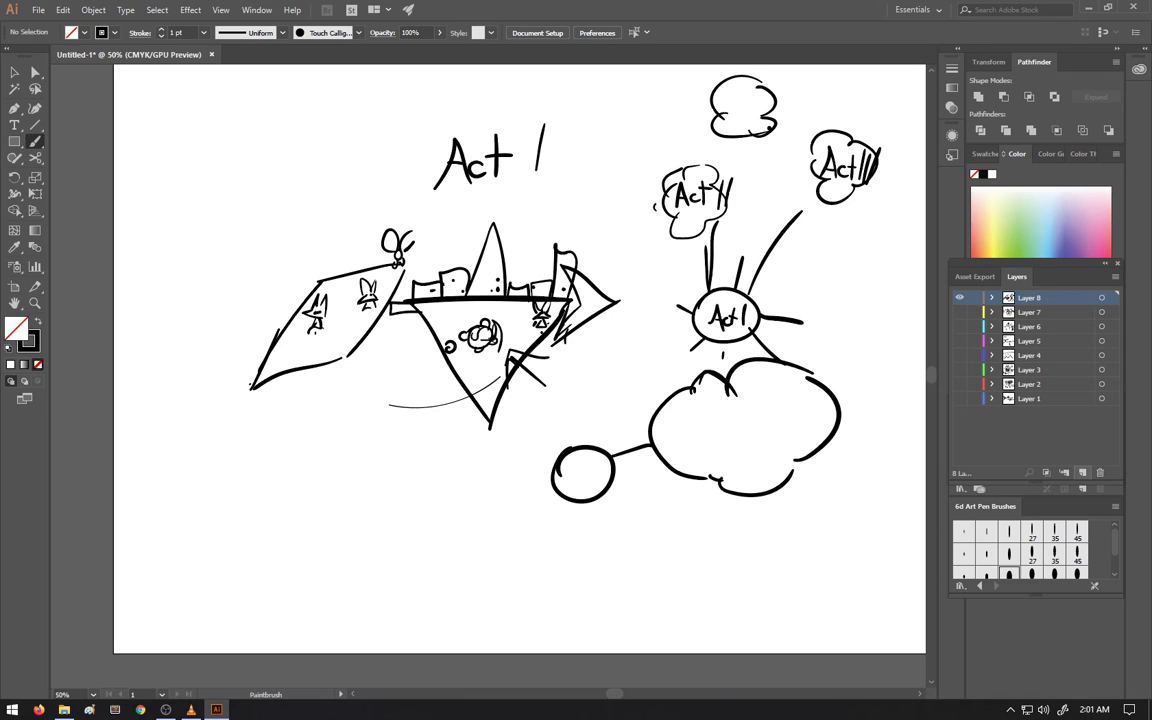
# On a new layer with Layer 8 hidden, sketch a small eared head with a twisting stem and circles above it
pyautogui.click(1083, 473)
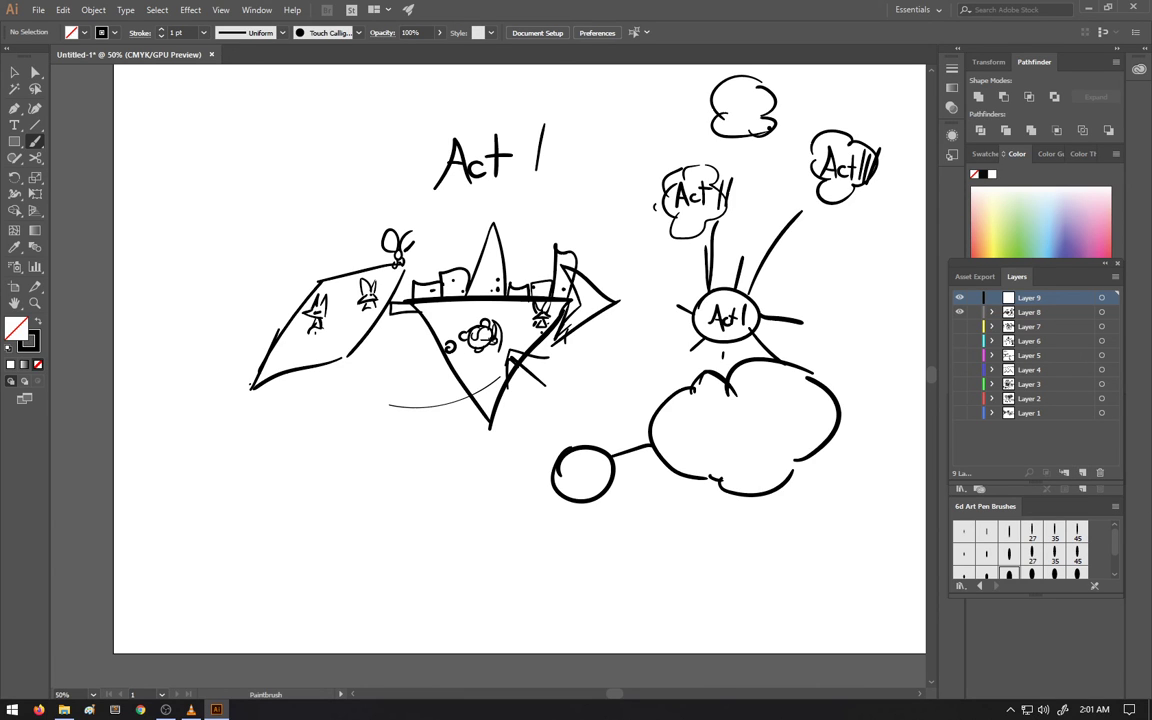
pyautogui.click(960, 312)
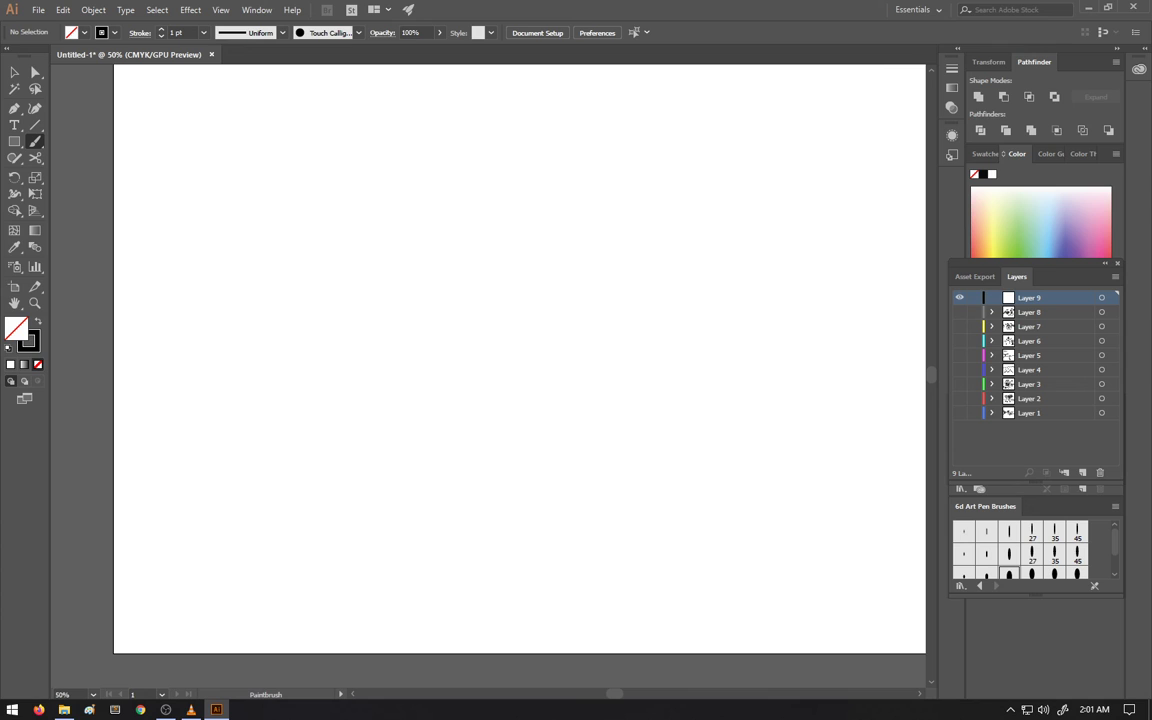
pyautogui.moveTo(470, 359)
pyautogui.mouseDown()
pyautogui.moveTo(510, 346)
pyautogui.moveTo(461, 321)
pyautogui.moveTo(485, 346)
pyautogui.moveTo(503, 316)
pyautogui.moveTo(495, 348)
pyautogui.moveTo(483, 319)
pyautogui.mouseUp()
pyautogui.moveTo(483, 319)
pyautogui.mouseDown()
pyautogui.moveTo(488, 333)
pyautogui.moveTo(486, 285)
pyautogui.mouseUp()
pyautogui.moveTo(485, 294)
pyautogui.mouseDown()
pyautogui.moveTo(477, 241)
pyautogui.moveTo(477, 268)
pyautogui.moveTo(475, 250)
pyautogui.moveTo(453, 286)
pyautogui.moveTo(418, 242)
pyautogui.moveTo(410, 260)
pyautogui.mouseUp()
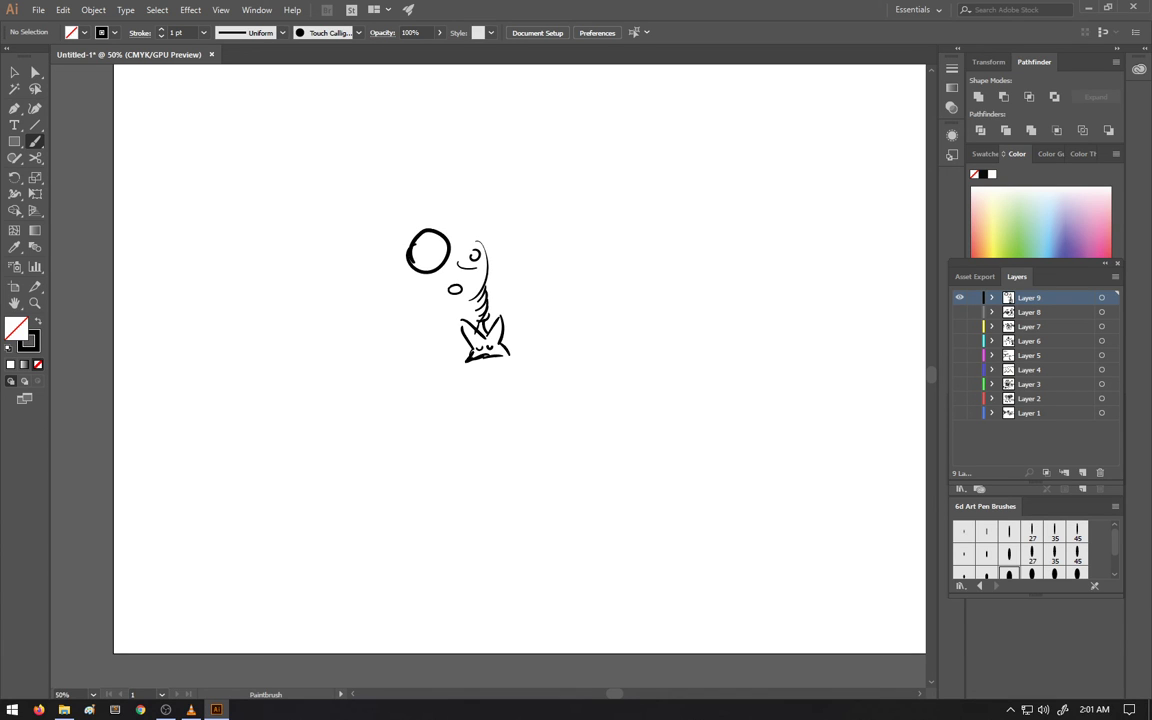
# Paint a large rounded, puffy outline around the circles above the eared head
pyautogui.moveTo(430, 331)
pyautogui.mouseDown()
pyautogui.moveTo(400, 327)
pyautogui.moveTo(377, 286)
pyautogui.mouseUp()
pyautogui.moveTo(372, 240)
pyautogui.mouseDown()
pyautogui.moveTo(382, 195)
pyautogui.moveTo(512, 195)
pyautogui.moveTo(499, 283)
pyautogui.mouseUp()
pyautogui.moveTo(433, 336); pyautogui.dragTo(452, 323)
pyautogui.moveTo(391, 217); pyautogui.dragTo(378, 290)
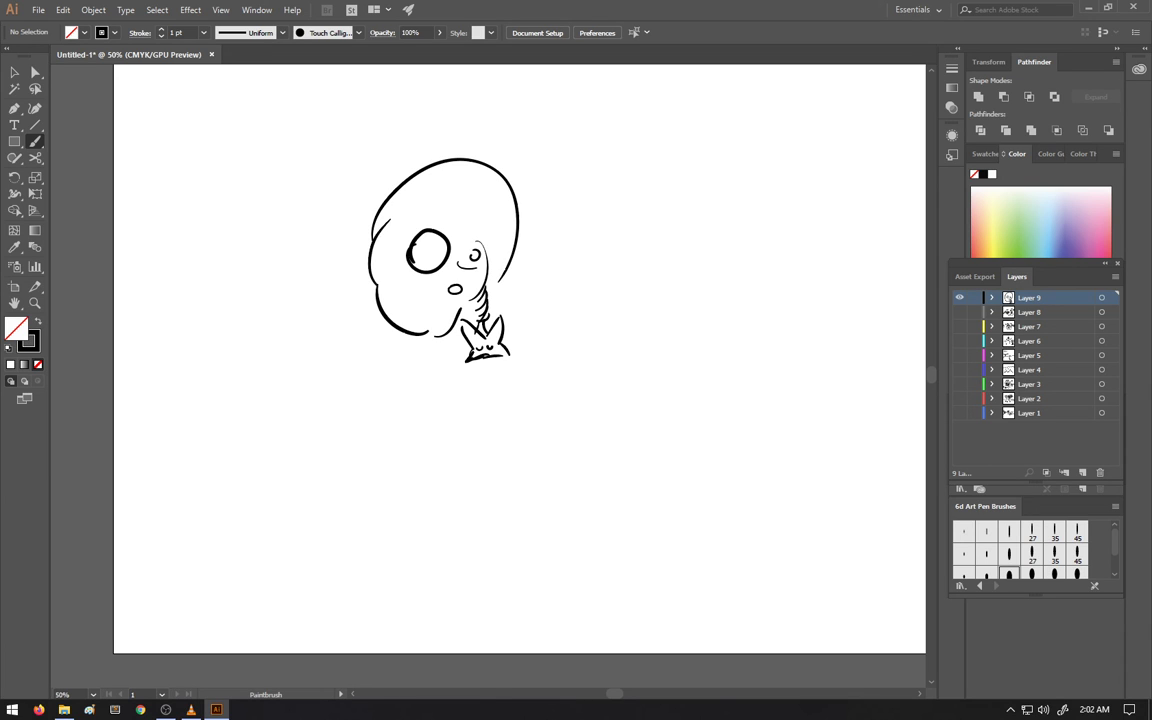
# Add small spots to the puffy shape and paint looping strokes on both sides of the eared head
pyautogui.moveTo(492, 293); pyautogui.dragTo(510, 286)
pyautogui.moveTo(411, 291); pyautogui.dragTo(413, 291)
pyautogui.moveTo(418, 209)
pyautogui.mouseDown()
pyautogui.moveTo(429, 210)
pyautogui.moveTo(420, 207)
pyautogui.mouseUp()
pyautogui.moveTo(484, 174)
pyautogui.mouseDown()
pyautogui.moveTo(547, 174)
pyautogui.moveTo(572, 225)
pyautogui.moveTo(515, 292)
pyautogui.mouseUp()
pyautogui.moveTo(512, 338)
pyautogui.mouseDown()
pyautogui.moveTo(535, 320)
pyautogui.moveTo(525, 343)
pyautogui.mouseUp()
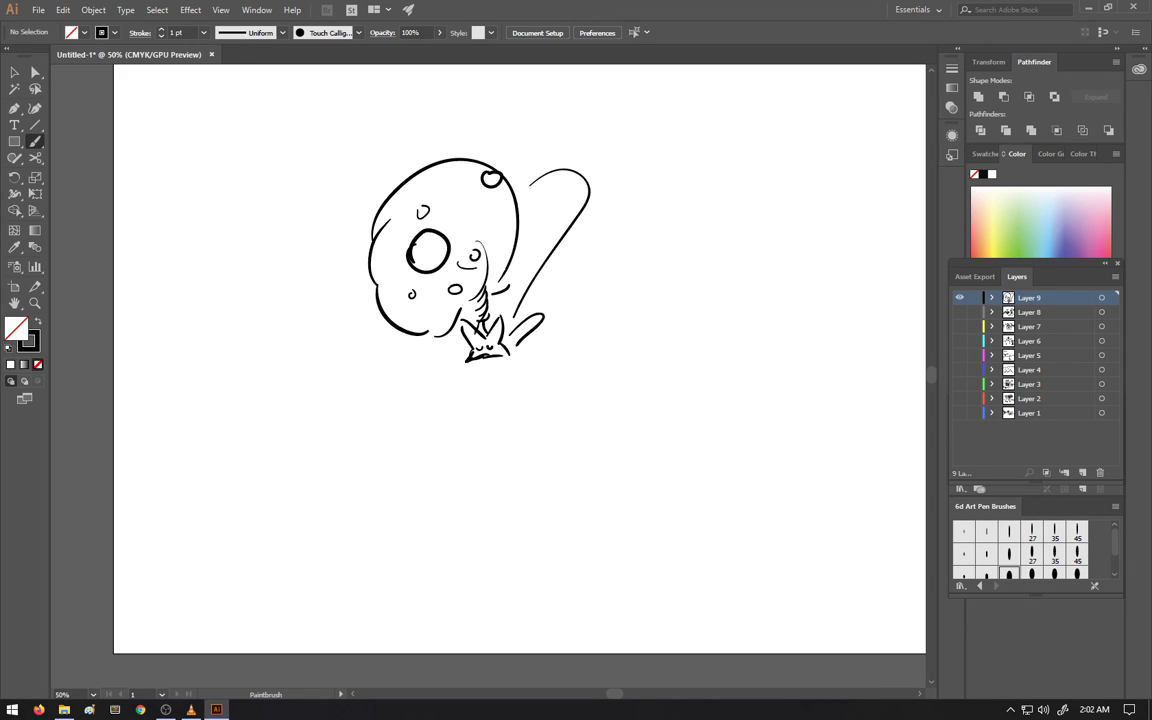
pyautogui.moveTo(455, 345); pyautogui.dragTo(457, 359)
# Sketch a big-snouted creature with a small winged figure on its nose to the right of the puffy shape
pyautogui.moveTo(685, 246)
pyautogui.mouseDown()
pyautogui.moveTo(657, 224)
pyautogui.moveTo(684, 240)
pyautogui.moveTo(706, 228)
pyautogui.moveTo(706, 259)
pyautogui.moveTo(646, 298)
pyautogui.moveTo(667, 262)
pyautogui.moveTo(636, 239)
pyautogui.mouseUp()
pyautogui.moveTo(637, 313); pyautogui.dragTo(692, 312)
pyautogui.moveTo(679, 295)
pyautogui.mouseDown()
pyautogui.moveTo(693, 312)
pyautogui.moveTo(662, 280)
pyautogui.mouseUp()
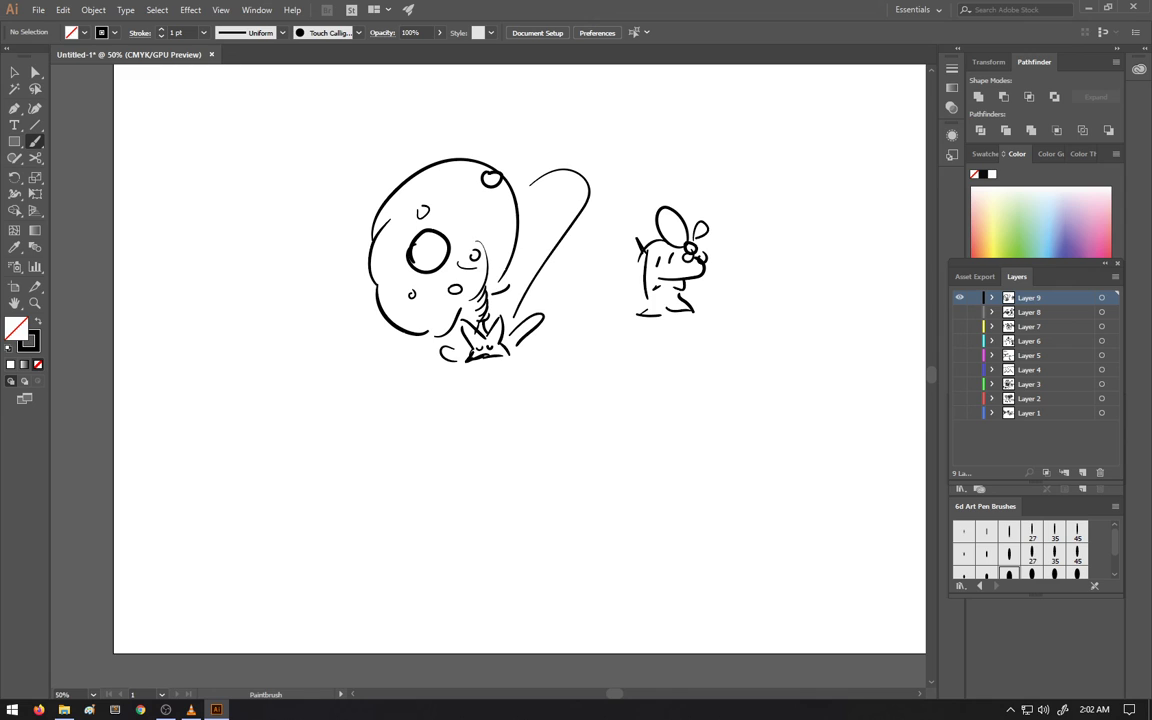
# Draw the eared figure's body and a spotted round growth beside it, rising on a twisted stem from an inverted triangle
pyautogui.moveTo(486, 357)
pyautogui.mouseDown()
pyautogui.moveTo(477, 375)
pyautogui.moveTo(508, 377)
pyautogui.mouseUp()
pyautogui.moveTo(477, 380); pyautogui.dragTo(466, 388)
pyautogui.moveTo(480, 470)
pyautogui.mouseDown()
pyautogui.moveTo(571, 471)
pyautogui.moveTo(582, 458)
pyautogui.moveTo(481, 470)
pyautogui.moveTo(522, 482)
pyautogui.moveTo(535, 469)
pyautogui.moveTo(522, 455)
pyautogui.moveTo(525, 425)
pyautogui.mouseUp()
pyautogui.moveTo(505, 374)
pyautogui.mouseDown()
pyautogui.moveTo(512, 420)
pyautogui.moveTo(526, 411)
pyautogui.moveTo(537, 356)
pyautogui.mouseUp()
pyautogui.moveTo(549, 377)
pyautogui.mouseDown()
pyautogui.moveTo(553, 386)
pyautogui.moveTo(551, 376)
pyautogui.mouseUp()
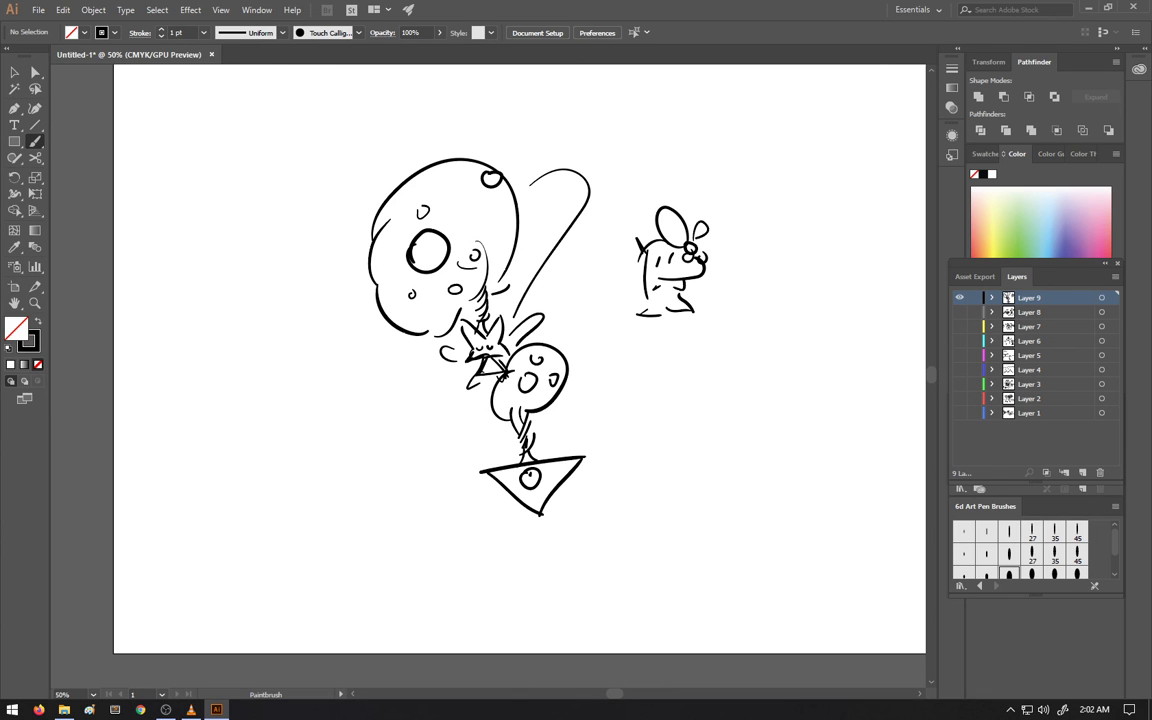
# Paint curved, claw-like roots beneath the inverted triangle and thicken the twisted stem above it
pyautogui.moveTo(508, 493)
pyautogui.mouseDown()
pyautogui.moveTo(509, 506)
pyautogui.moveTo(562, 495)
pyautogui.moveTo(518, 524)
pyautogui.moveTo(530, 537)
pyautogui.mouseUp()
pyautogui.moveTo(523, 512)
pyautogui.mouseDown()
pyautogui.moveTo(530, 536)
pyautogui.moveTo(548, 514)
pyautogui.mouseUp()
pyautogui.moveTo(554, 498); pyautogui.dragTo(550, 512)
pyautogui.moveTo(534, 432); pyautogui.dragTo(527, 447)
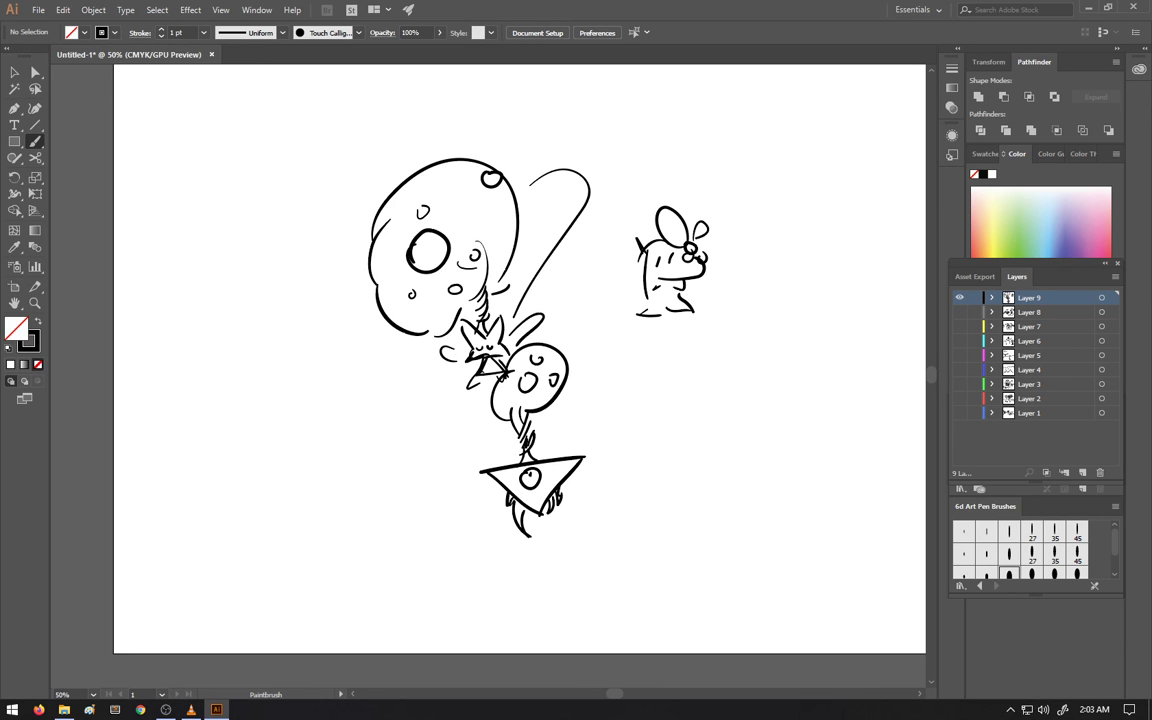
# Sketch a round-snouted eared head below the big-snouted creature, with long sloping lines rising on either side of it
pyautogui.moveTo(652, 400)
pyautogui.mouseDown()
pyautogui.moveTo(690, 390)
pyautogui.moveTo(644, 391)
pyautogui.mouseUp()
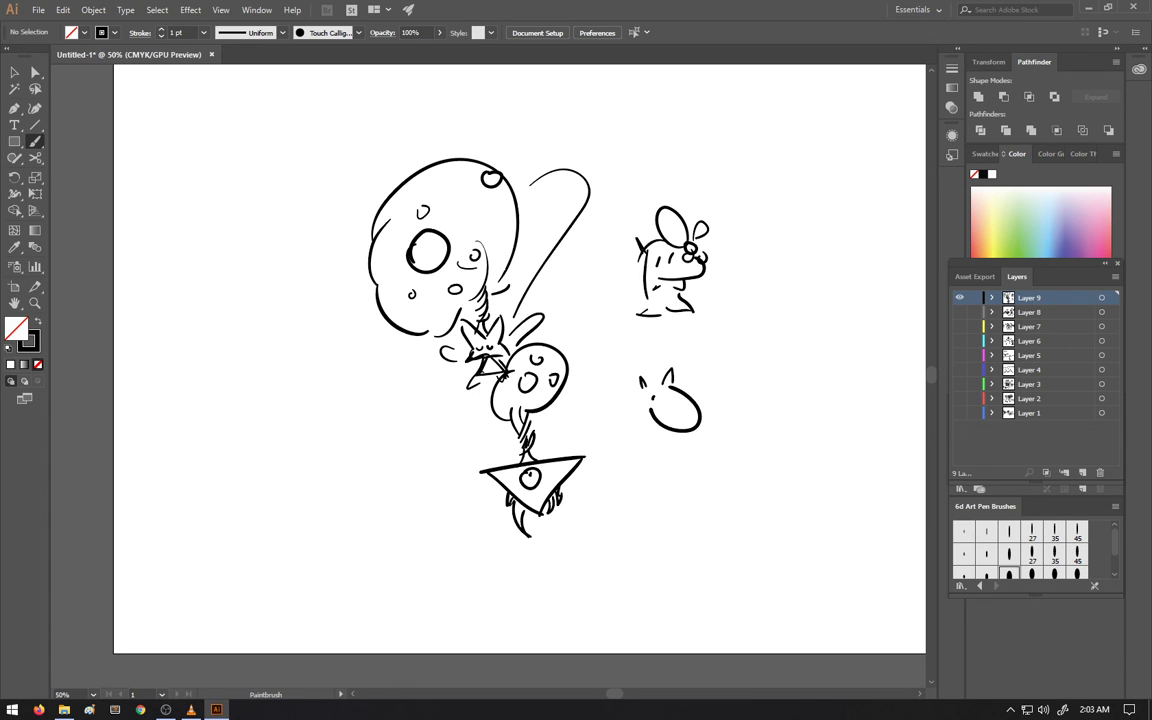
pyautogui.moveTo(623, 336)
pyautogui.mouseDown()
pyautogui.moveTo(627, 383)
pyautogui.moveTo(577, 416)
pyautogui.mouseUp()
pyautogui.moveTo(681, 368); pyautogui.dragTo(730, 383)
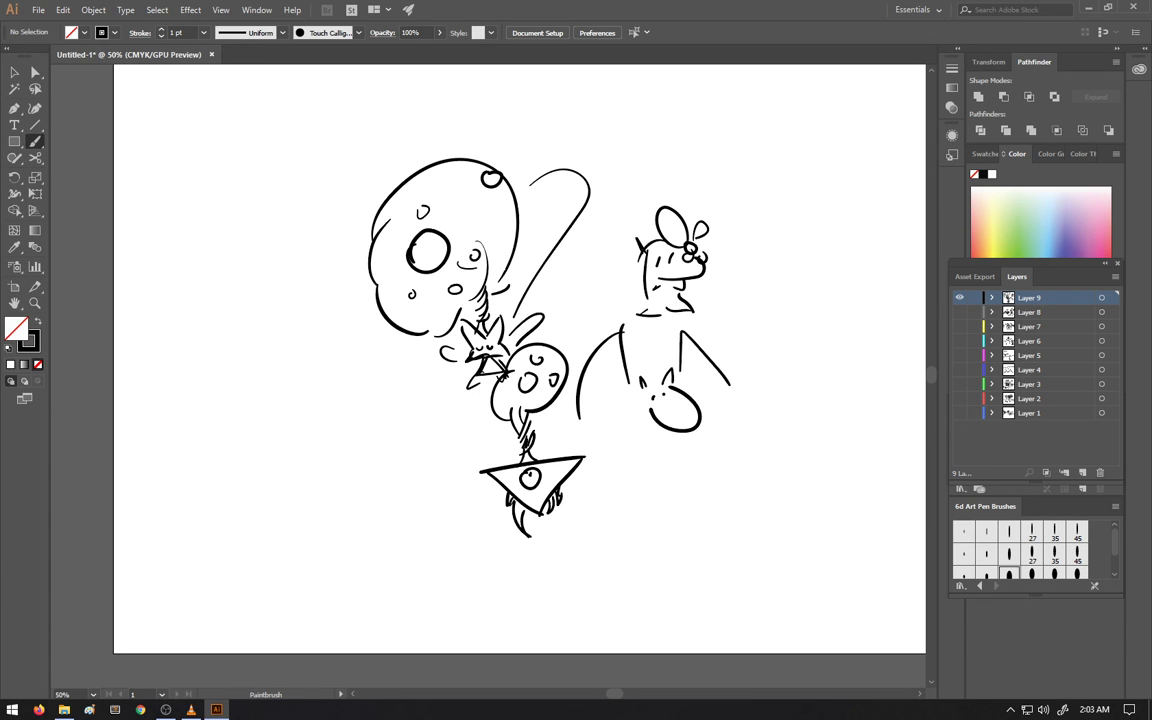
# Add shaggy arms, a body and feet below the round-snouted head, and paint a large oval with a small circle beside it
pyautogui.moveTo(628, 421)
pyautogui.mouseDown()
pyautogui.moveTo(624, 447)
pyautogui.moveTo(706, 438)
pyautogui.mouseUp()
pyautogui.moveTo(704, 423); pyautogui.dragTo(708, 437)
pyautogui.moveTo(639, 443); pyautogui.dragTo(646, 469)
pyautogui.moveTo(648, 465)
pyautogui.mouseDown()
pyautogui.moveTo(697, 456)
pyautogui.moveTo(640, 474)
pyautogui.mouseUp()
pyautogui.moveTo(627, 471); pyautogui.dragTo(638, 482)
pyautogui.moveTo(689, 455); pyautogui.dragTo(693, 465)
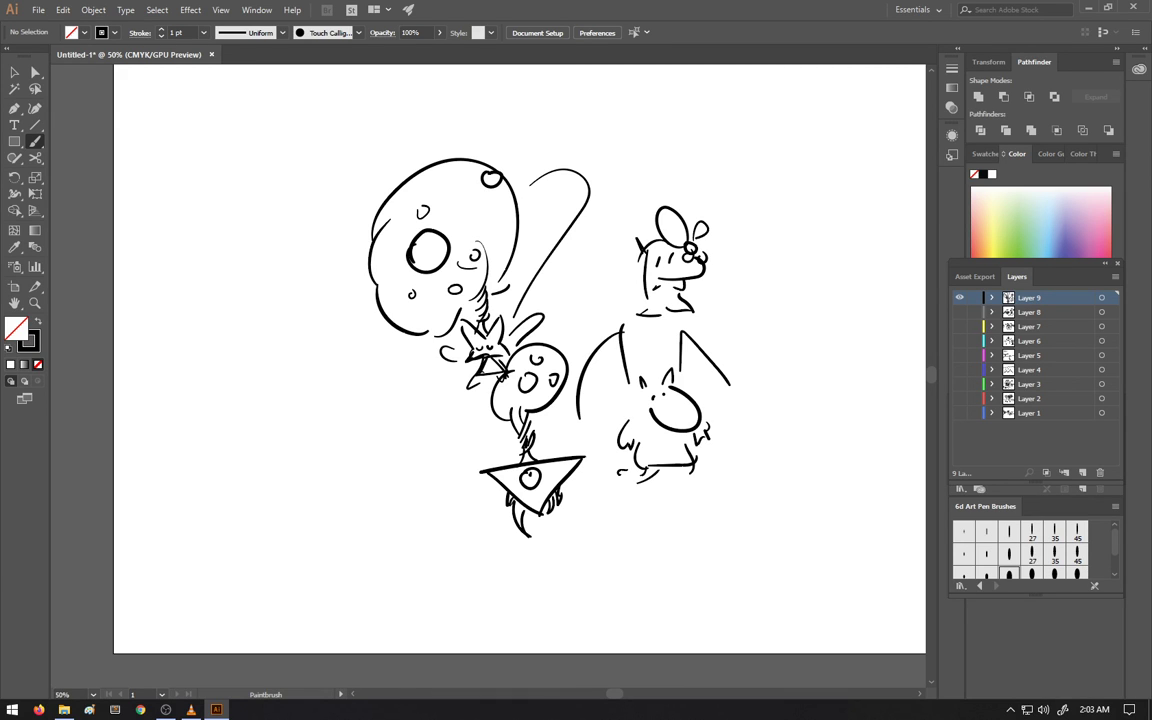
pyautogui.moveTo(722, 423)
pyautogui.mouseDown()
pyautogui.moveTo(701, 486)
pyautogui.moveTo(734, 433)
pyautogui.moveTo(724, 425)
pyautogui.mouseUp()
pyautogui.moveTo(735, 432); pyautogui.dragTo(766, 460)
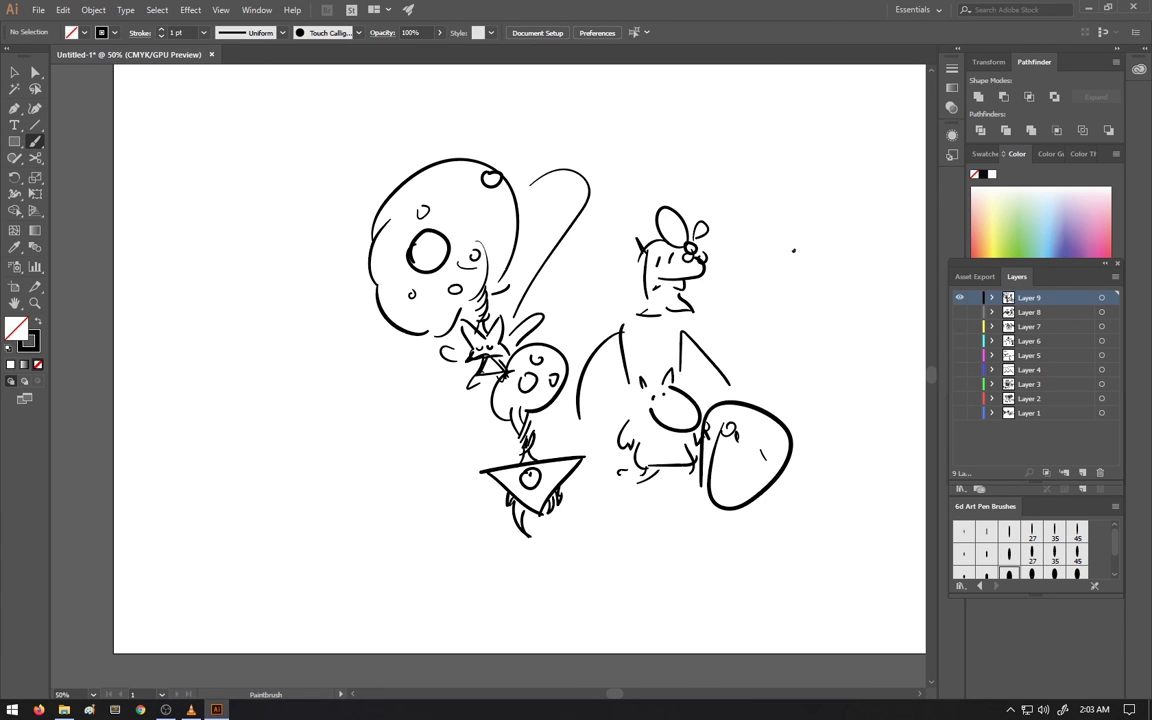
# Paint a long branching form across the canvas's upper right area and a round head with a large ear above its upper end
pyautogui.moveTo(794, 250); pyautogui.dragTo(685, 182)
pyautogui.moveTo(685, 182)
pyautogui.mouseDown()
pyautogui.moveTo(709, 189)
pyautogui.moveTo(695, 165)
pyautogui.moveTo(749, 196)
pyautogui.mouseUp()
pyautogui.moveTo(749, 196)
pyautogui.mouseDown()
pyautogui.moveTo(826, 230)
pyautogui.moveTo(780, 288)
pyautogui.moveTo(865, 360)
pyautogui.mouseUp()
pyautogui.moveTo(816, 226); pyautogui.dragTo(910, 268)
pyautogui.moveTo(846, 236); pyautogui.dragTo(895, 264)
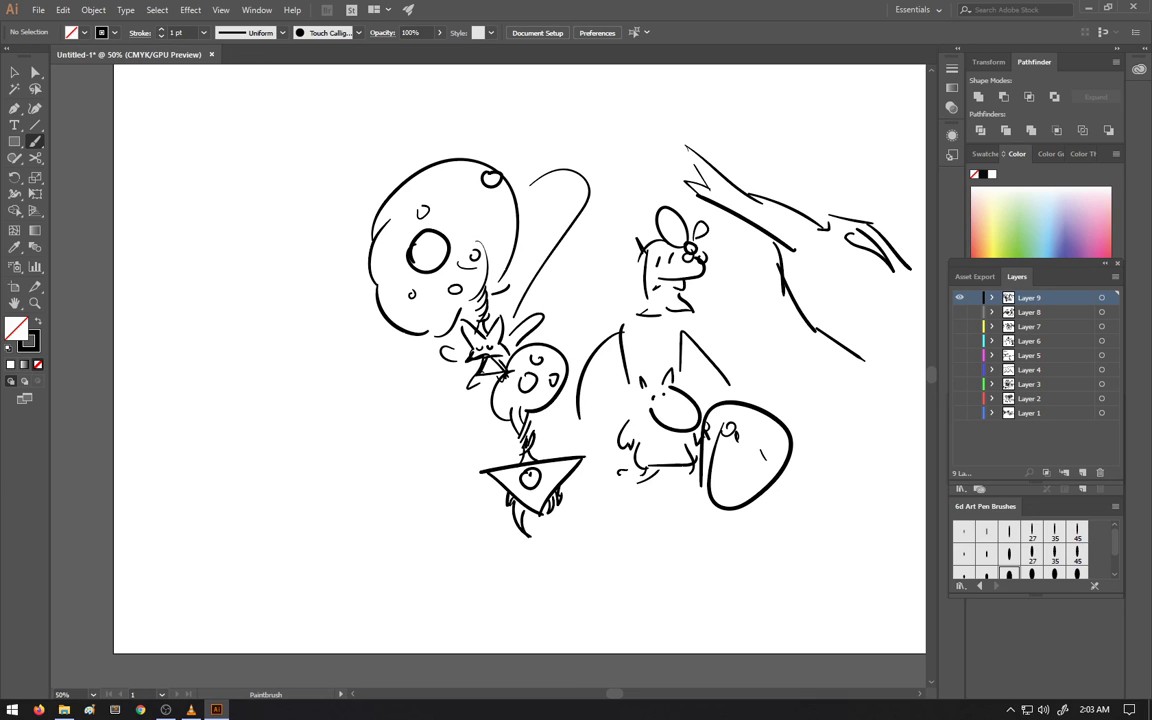
pyautogui.moveTo(612, 88)
pyautogui.mouseDown()
pyautogui.moveTo(645, 100)
pyautogui.moveTo(655, 85)
pyautogui.mouseUp()
pyautogui.moveTo(612, 108)
pyautogui.mouseDown()
pyautogui.moveTo(605, 141)
pyautogui.moveTo(665, 152)
pyautogui.mouseUp()
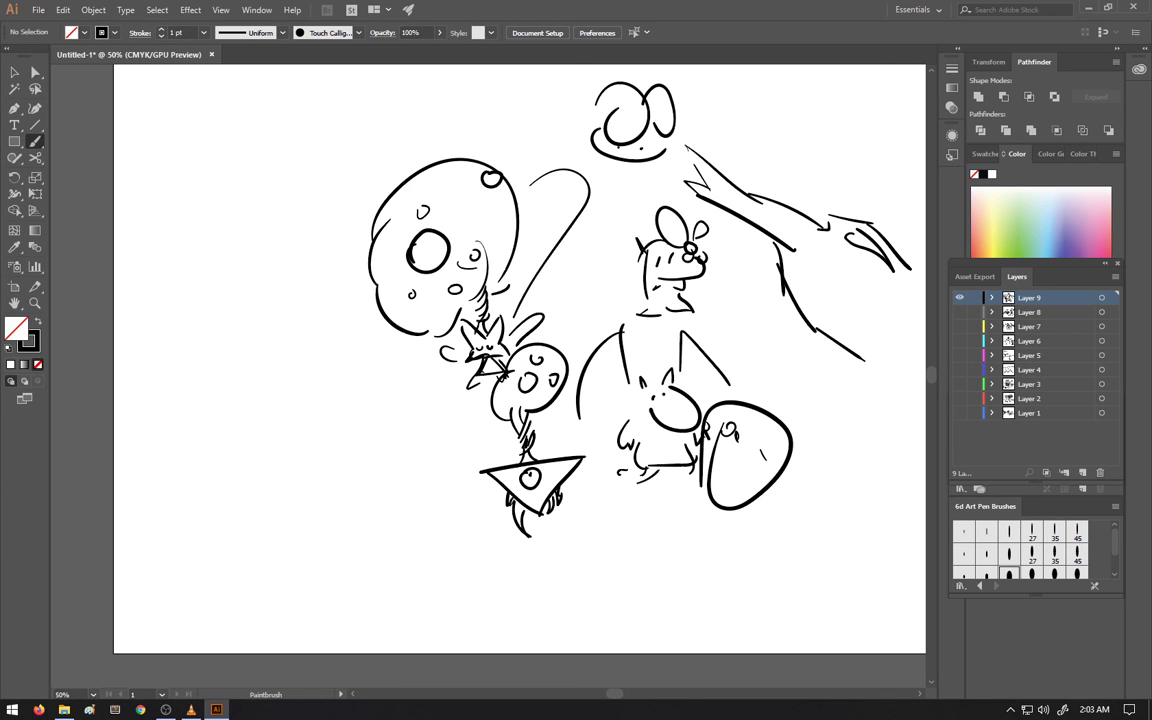
# Sketch an angular, heart-like shape near the canvas's top edge and add a leaf-shaped opening and closing edge to the branching form
pyautogui.moveTo(752, 128)
pyautogui.mouseDown()
pyautogui.moveTo(764, 159)
pyautogui.moveTo(787, 148)
pyautogui.moveTo(766, 140)
pyautogui.moveTo(764, 124)
pyautogui.moveTo(798, 125)
pyautogui.moveTo(803, 104)
pyautogui.mouseUp()
pyautogui.moveTo(803, 105)
pyautogui.mouseDown()
pyautogui.moveTo(801, 124)
pyautogui.moveTo(818, 105)
pyautogui.moveTo(810, 86)
pyautogui.moveTo(764, 101)
pyautogui.moveTo(759, 83)
pyautogui.moveTo(728, 94)
pyautogui.mouseUp()
pyautogui.moveTo(722, 101)
pyautogui.mouseDown()
pyautogui.moveTo(744, 130)
pyautogui.moveTo(733, 120)
pyautogui.mouseUp()
pyautogui.moveTo(738, 119); pyautogui.dragTo(725, 104)
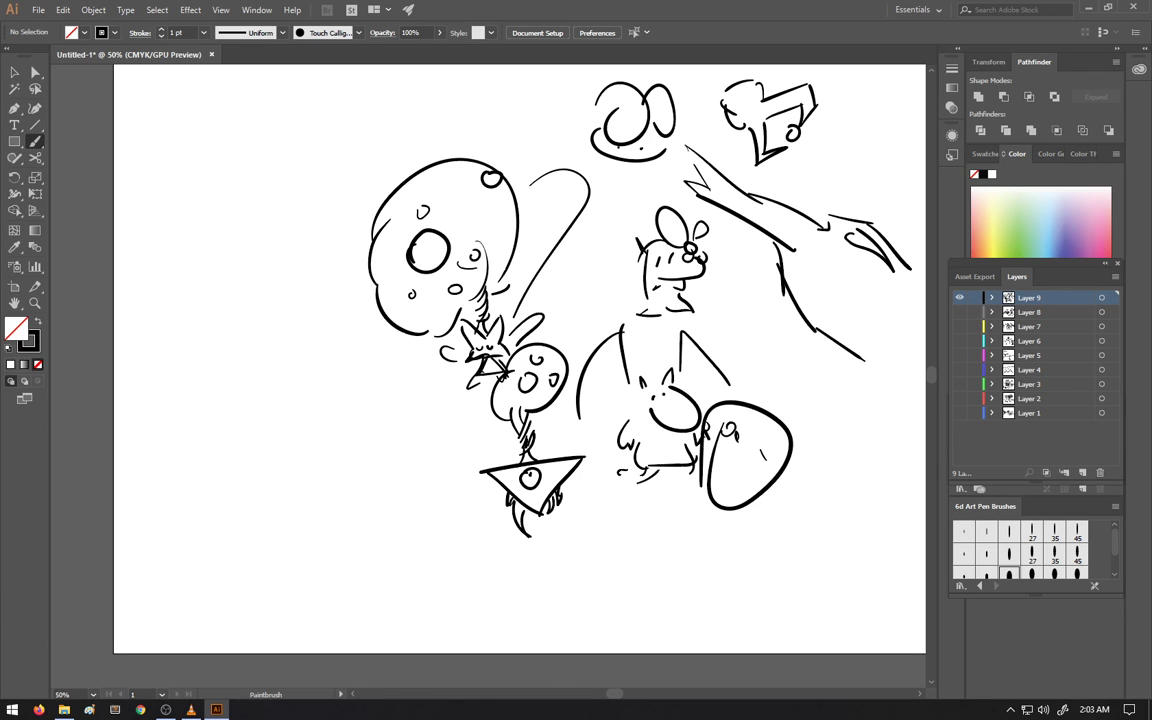
pyautogui.moveTo(816, 278)
pyautogui.mouseDown()
pyautogui.moveTo(864, 315)
pyautogui.moveTo(870, 374)
pyautogui.mouseUp()
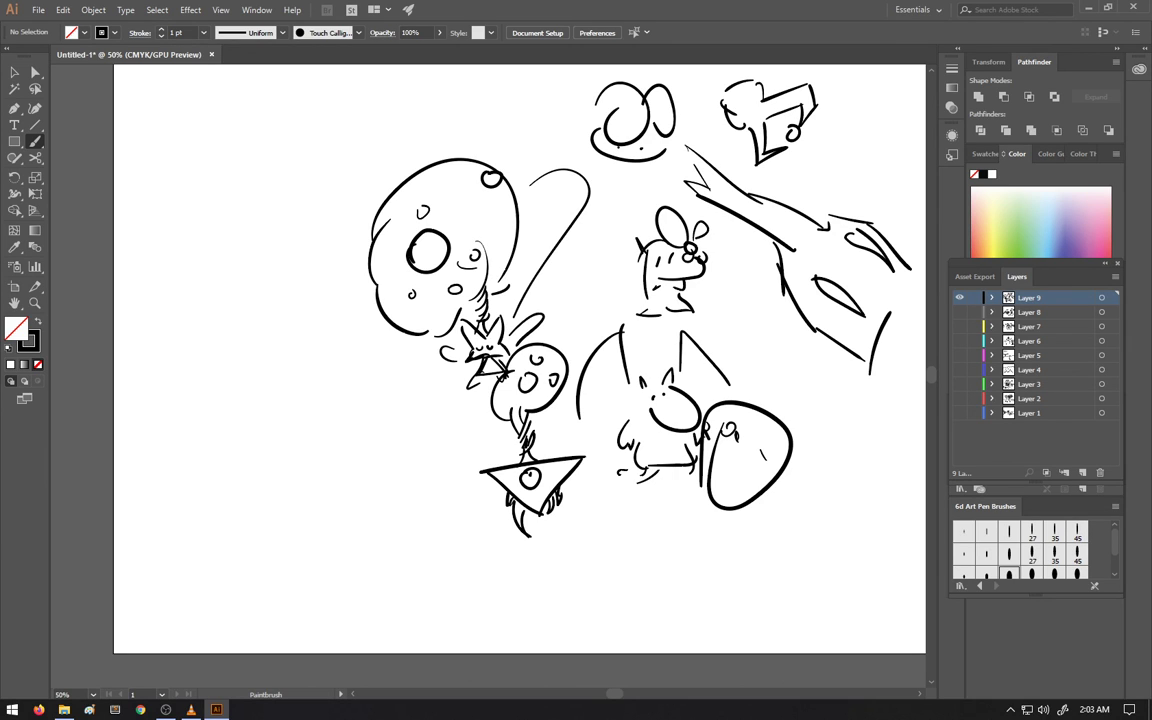
# Sketch a small eared face on the canvas's upper left and a slanted four-sided panel beneath it
pyautogui.moveTo(216, 183)
pyautogui.mouseDown()
pyautogui.moveTo(252, 178)
pyautogui.moveTo(213, 163)
pyautogui.moveTo(232, 172)
pyautogui.mouseUp()
pyautogui.moveTo(187, 273); pyautogui.dragTo(227, 222)
pyautogui.moveTo(220, 226); pyautogui.dragTo(369, 190)
pyautogui.moveTo(364, 198); pyautogui.dragTo(319, 276)
pyautogui.moveTo(307, 280); pyautogui.dragTo(182, 318)
pyautogui.moveTo(195, 264); pyautogui.dragTo(162, 327)
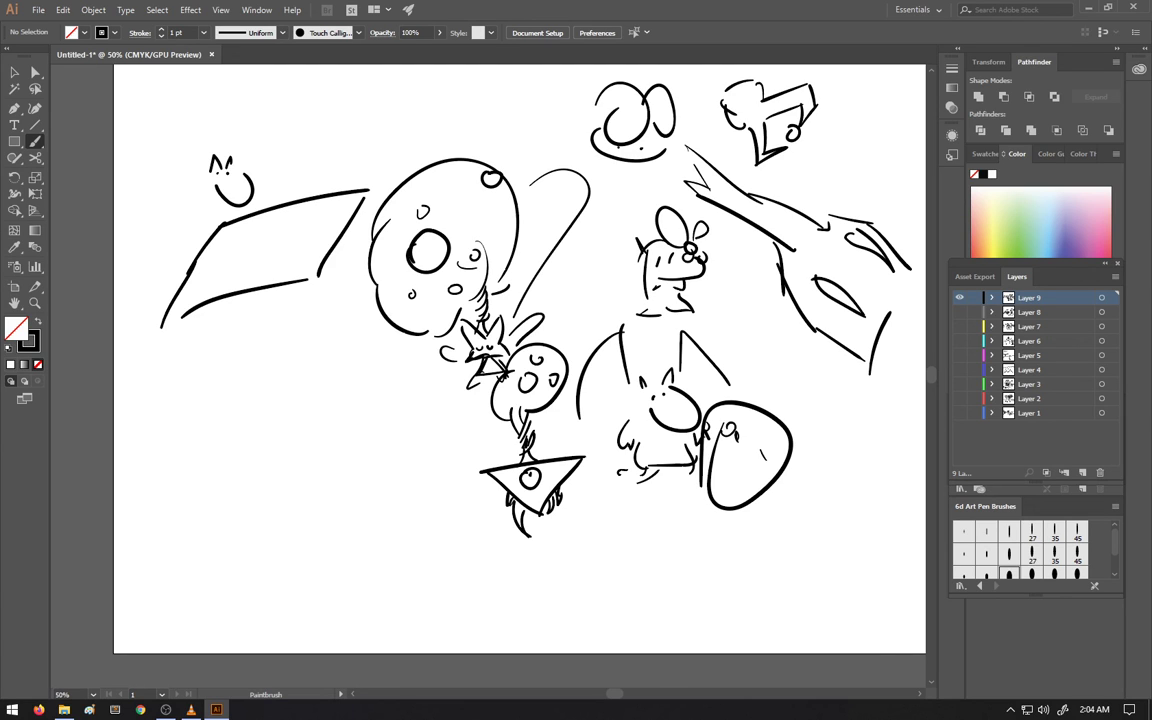
# Paint an inner frame inside the slanted panel and fill it with small scattered circles
pyautogui.moveTo(250, 232)
pyautogui.mouseDown()
pyautogui.moveTo(230, 294)
pyautogui.moveTo(326, 207)
pyautogui.mouseUp()
pyautogui.moveTo(247, 271)
pyautogui.mouseDown()
pyautogui.moveTo(268, 238)
pyautogui.moveTo(272, 263)
pyautogui.moveTo(292, 266)
pyautogui.moveTo(298, 229)
pyautogui.mouseUp()
pyautogui.moveTo(312, 237)
pyautogui.mouseDown()
pyautogui.moveTo(318, 246)
pyautogui.moveTo(316, 235)
pyautogui.mouseUp()
pyautogui.moveTo(288, 250); pyautogui.dragTo(297, 244)
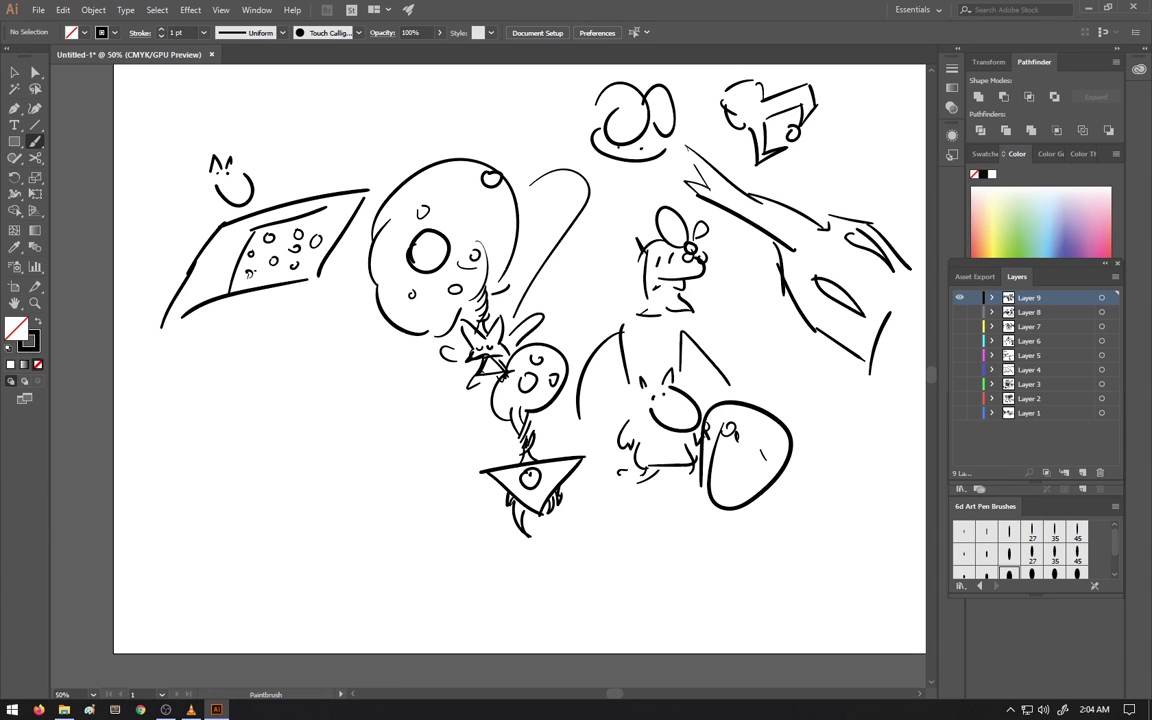
# Sketch a row of three small figures below the slanted panel, with a winged figure and a short vertical stroke above them
pyautogui.moveTo(250, 406)
pyautogui.mouseDown()
pyautogui.moveTo(256, 385)
pyautogui.moveTo(264, 401)
pyautogui.mouseUp()
pyautogui.moveTo(260, 368)
pyautogui.mouseDown()
pyautogui.moveTo(258, 377)
pyautogui.moveTo(261, 368)
pyautogui.mouseUp()
pyautogui.moveTo(271, 404)
pyautogui.mouseDown()
pyautogui.moveTo(273, 390)
pyautogui.moveTo(284, 398)
pyautogui.mouseUp()
pyautogui.moveTo(278, 369)
pyautogui.mouseDown()
pyautogui.moveTo(301, 336)
pyautogui.moveTo(281, 305)
pyautogui.moveTo(283, 321)
pyautogui.moveTo(303, 350)
pyautogui.mouseUp()
pyautogui.moveTo(308, 348); pyautogui.dragTo(309, 347)
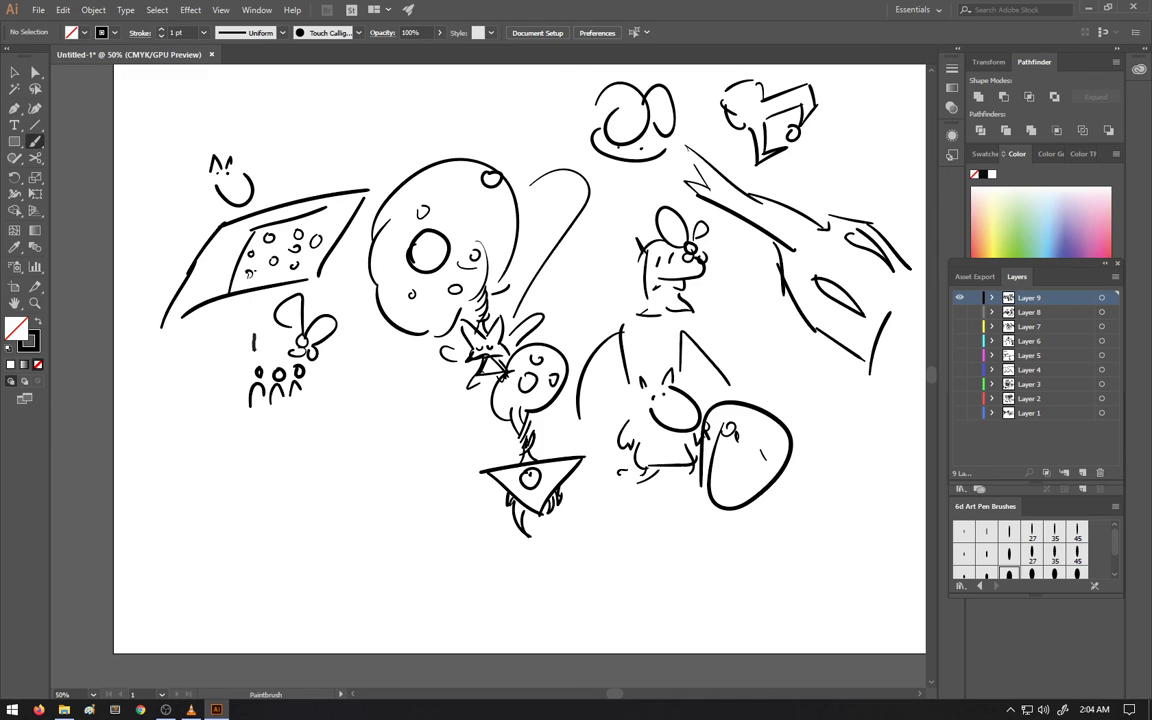
pyautogui.moveTo(253, 331); pyautogui.dragTo(254, 350)
# Paint a falling ball with motion lines below the small figures and a pointed-eared head in profile beside it
pyautogui.moveTo(338, 466); pyautogui.dragTo(334, 468)
pyautogui.moveTo(361, 437); pyautogui.dragTo(352, 462)
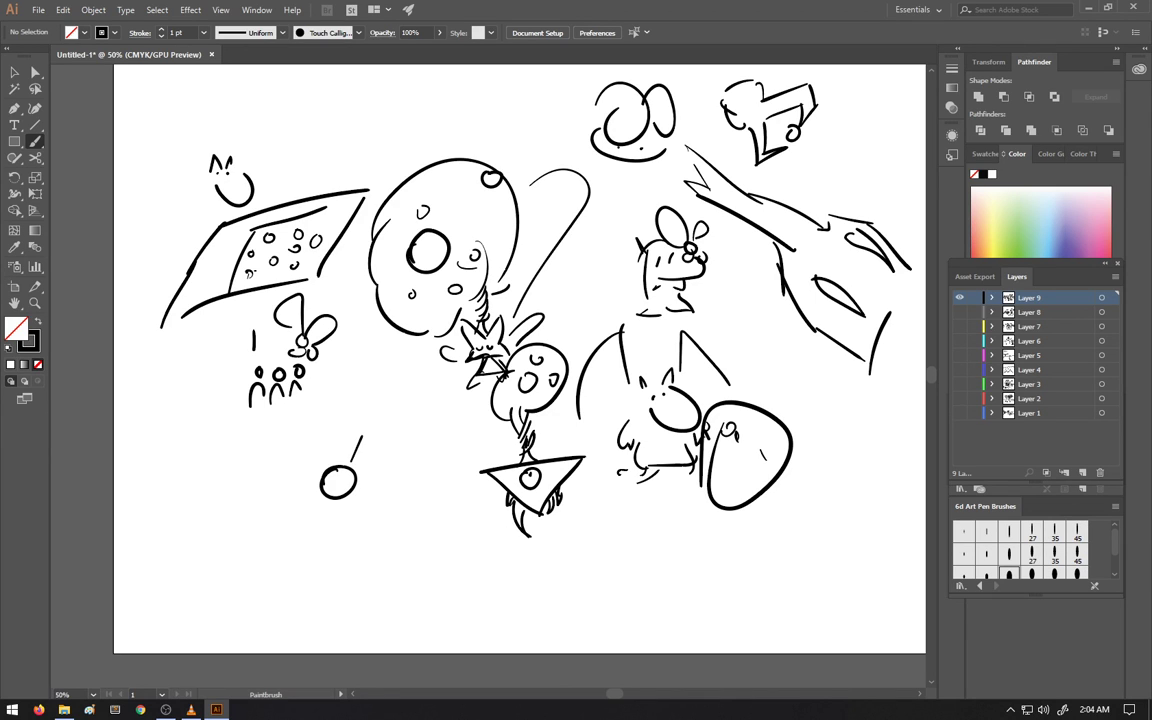
pyautogui.moveTo(354, 387)
pyautogui.mouseDown()
pyautogui.moveTo(338, 452)
pyautogui.moveTo(369, 475)
pyautogui.mouseUp()
pyautogui.moveTo(401, 513)
pyautogui.mouseDown()
pyautogui.moveTo(412, 546)
pyautogui.moveTo(362, 578)
pyautogui.moveTo(386, 556)
pyautogui.mouseUp()
pyautogui.moveTo(401, 511); pyautogui.dragTo(413, 478)
pyautogui.moveTo(413, 478)
pyautogui.mouseDown()
pyautogui.moveTo(429, 571)
pyautogui.moveTo(395, 581)
pyautogui.moveTo(425, 579)
pyautogui.mouseUp()
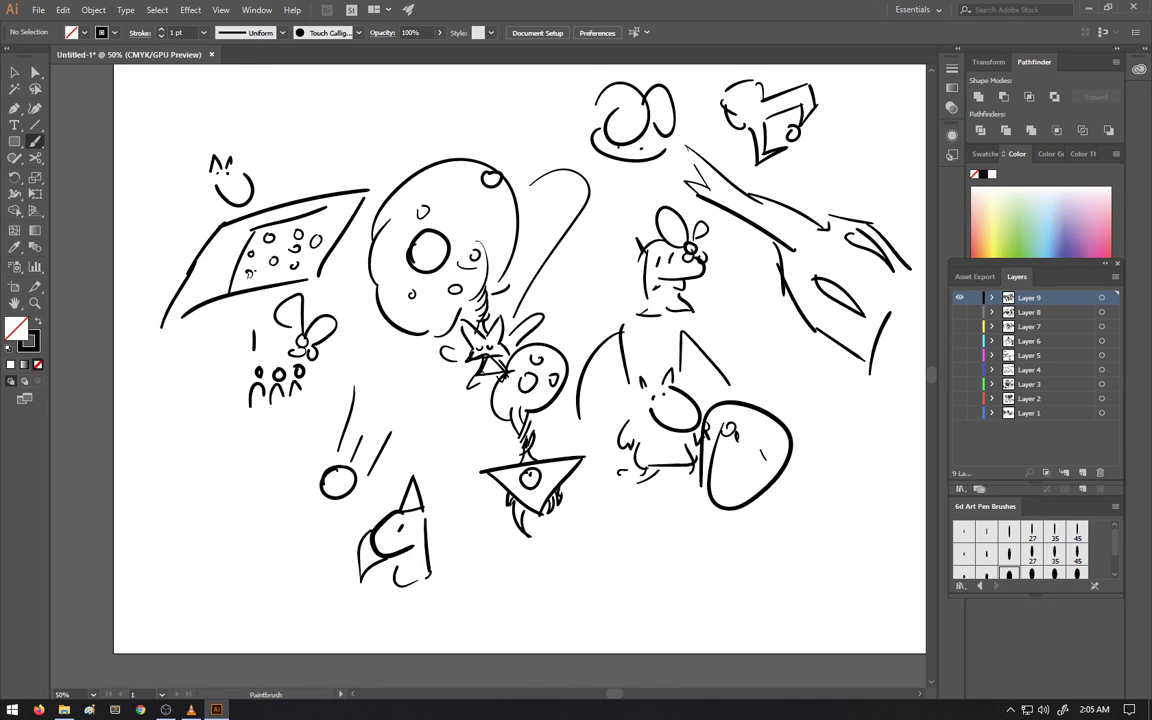
# Paint a tall peak with a small inverted triangle in it, and add a tiny winged figure to the round head at the top
pyautogui.moveTo(228, 481)
pyautogui.mouseDown()
pyautogui.moveTo(193, 593)
pyautogui.moveTo(302, 568)
pyautogui.mouseUp()
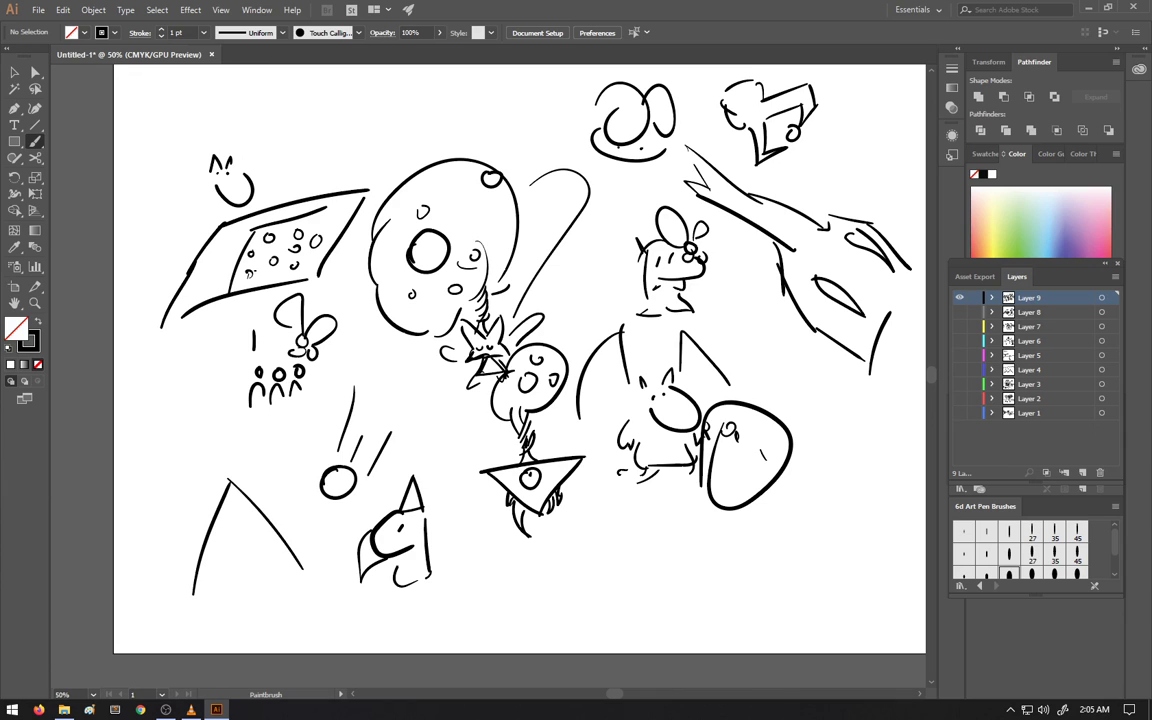
pyautogui.moveTo(244, 507); pyautogui.dragTo(240, 540)
pyautogui.moveTo(586, 117); pyautogui.dragTo(594, 128)
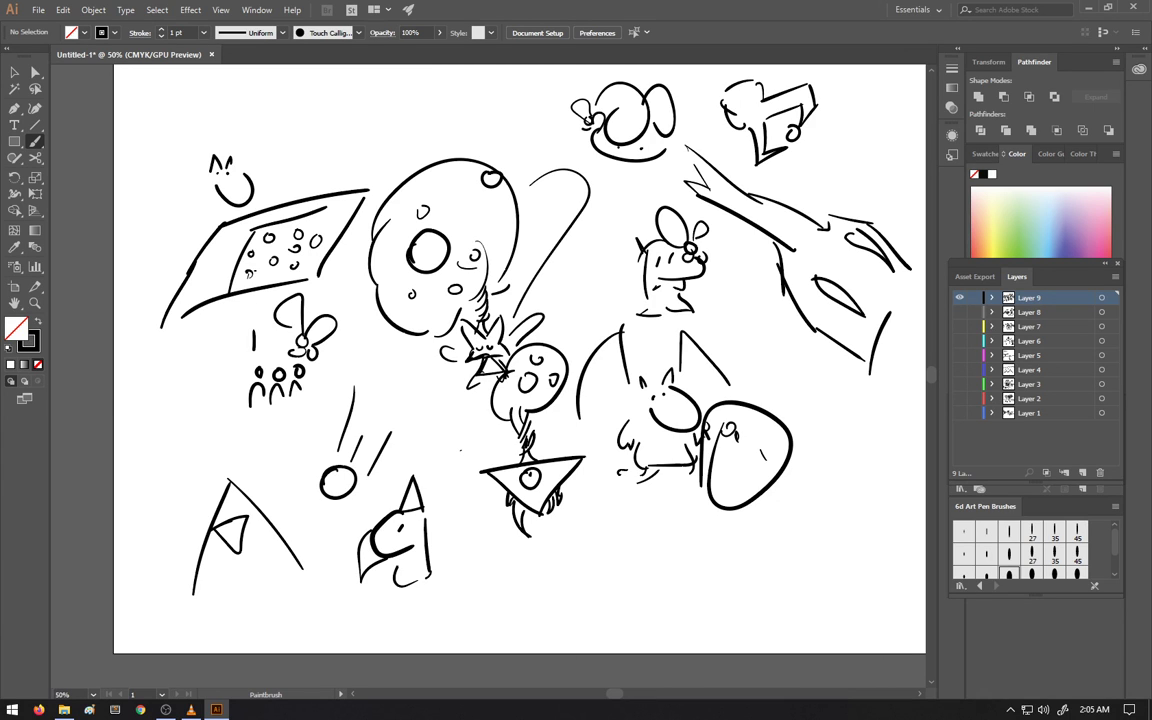
# Sketch a tiny winged figure beside the eared face above the panel and a short stroke near the canvas's lower edge
pyautogui.moveTo(196, 176); pyautogui.dragTo(203, 175)
pyautogui.moveTo(193, 156); pyautogui.dragTo(199, 193)
pyautogui.moveTo(194, 190)
pyautogui.mouseDown()
pyautogui.moveTo(186, 195)
pyautogui.moveTo(205, 197)
pyautogui.mouseUp()
pyautogui.moveTo(452, 584); pyautogui.dragTo(490, 592)
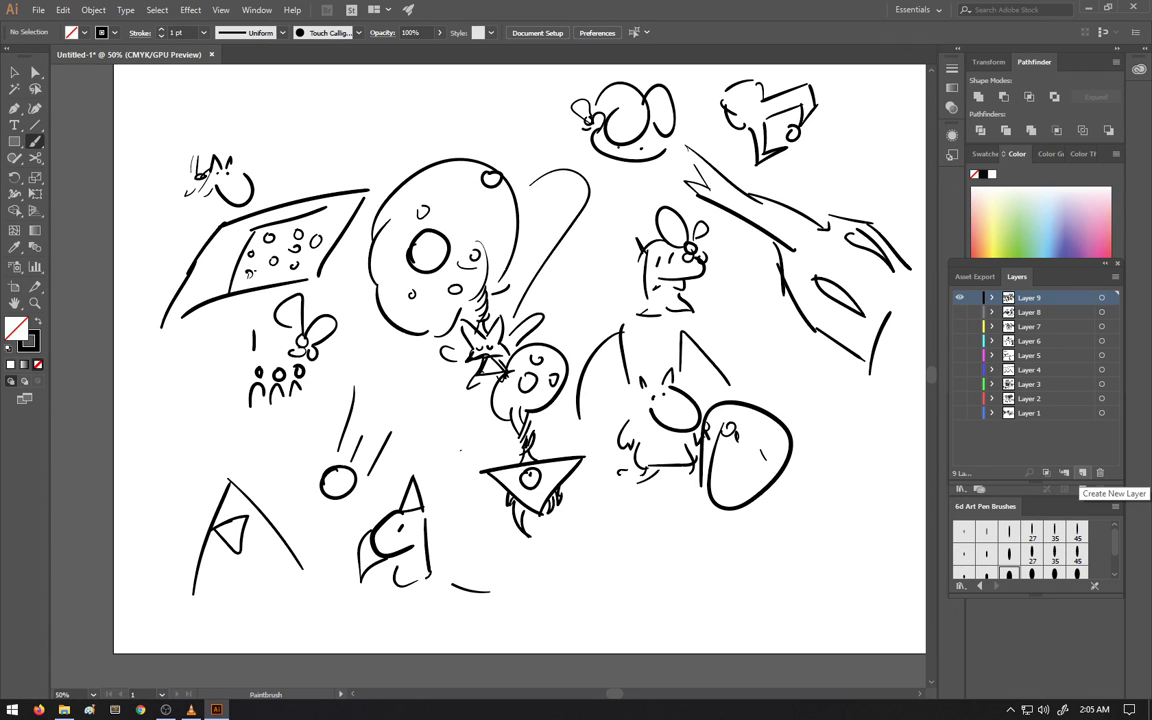
# On a new layer with Layer 9 hidden, paint an inverted triangle with a curved top edge
pyautogui.click(1082, 472)
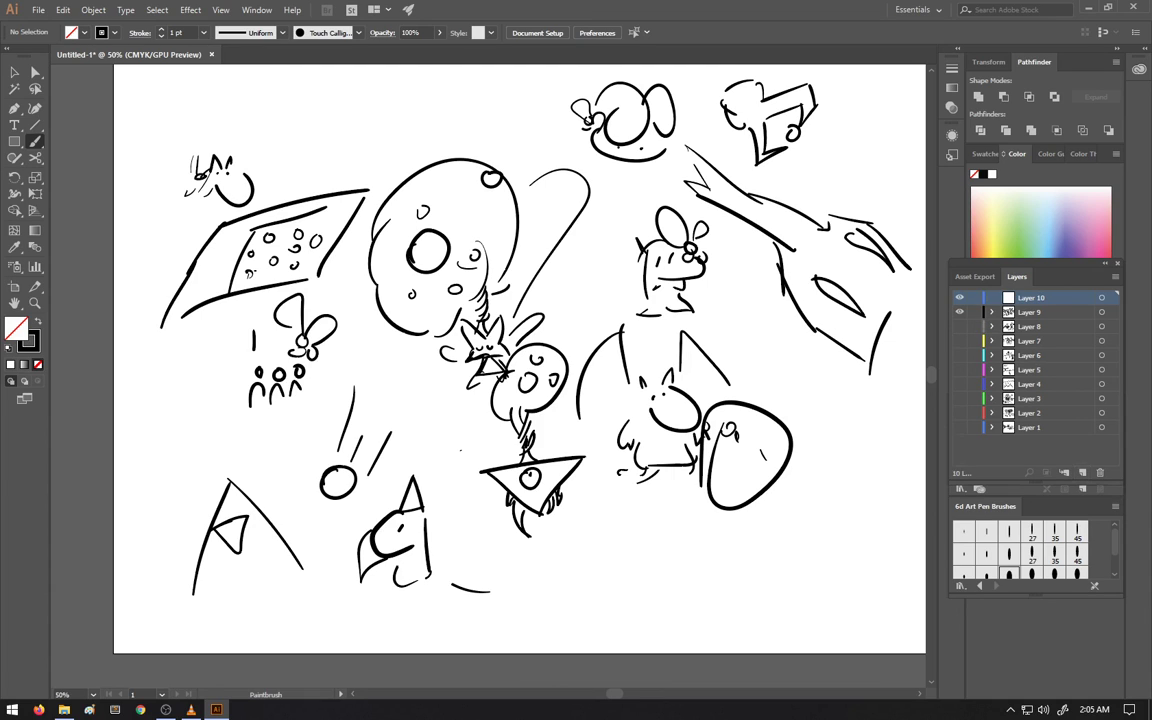
pyautogui.click(960, 312)
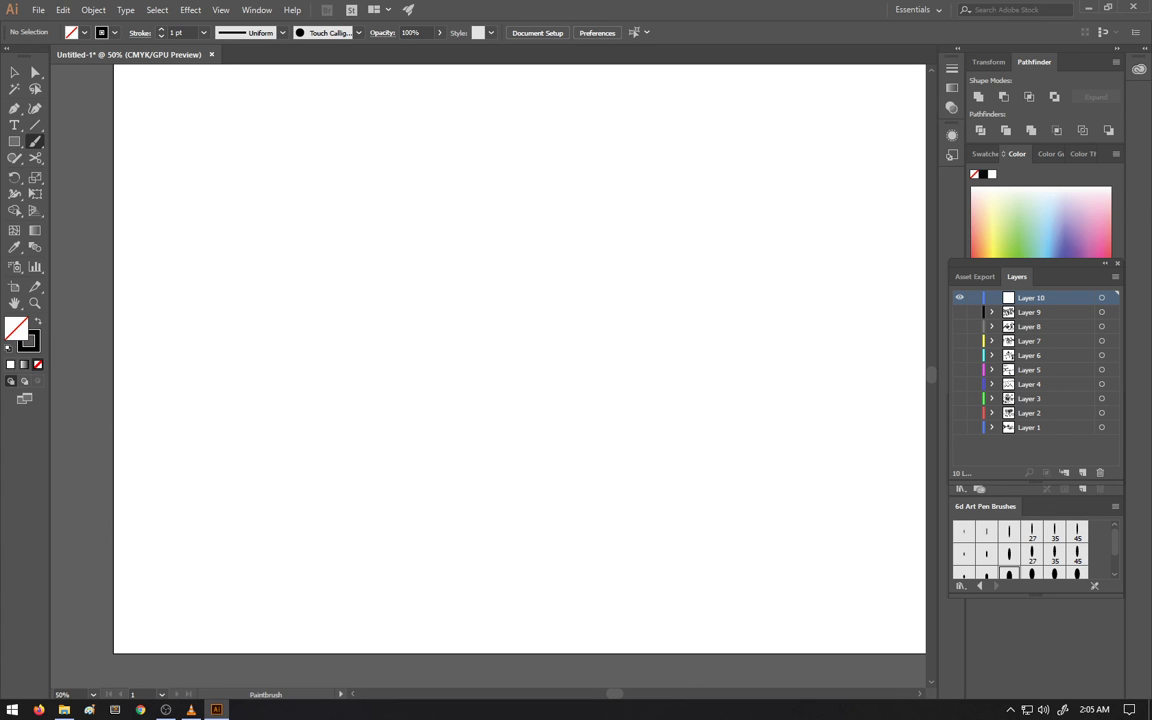
pyautogui.moveTo(210, 205)
pyautogui.mouseDown()
pyautogui.moveTo(327, 211)
pyautogui.moveTo(273, 281)
pyautogui.moveTo(209, 205)
pyautogui.mouseUp()
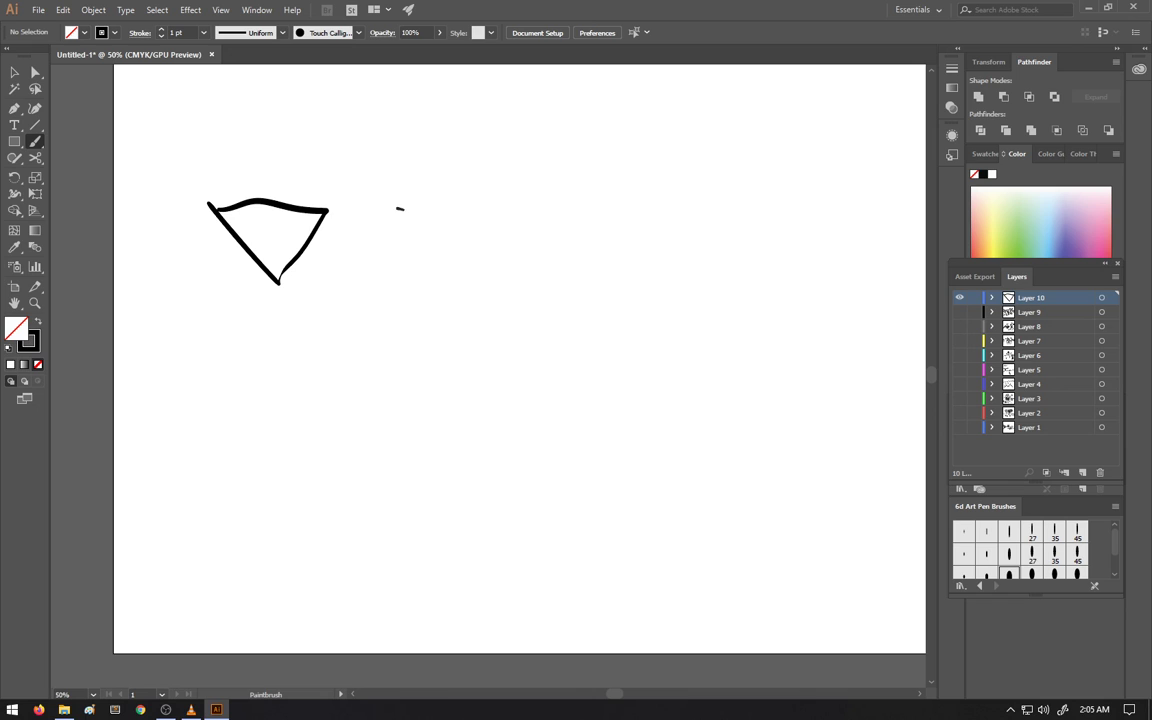
# Paint a circle to the right of the inverted triangle with four short rays around it
pyautogui.moveTo(400, 205); pyautogui.dragTo(393, 186)
pyautogui.moveTo(355, 237); pyautogui.dragTo(363, 237)
pyautogui.moveTo(409, 268); pyautogui.dragTo(412, 281)
pyautogui.moveTo(471, 231); pyautogui.dragTo(486, 224)
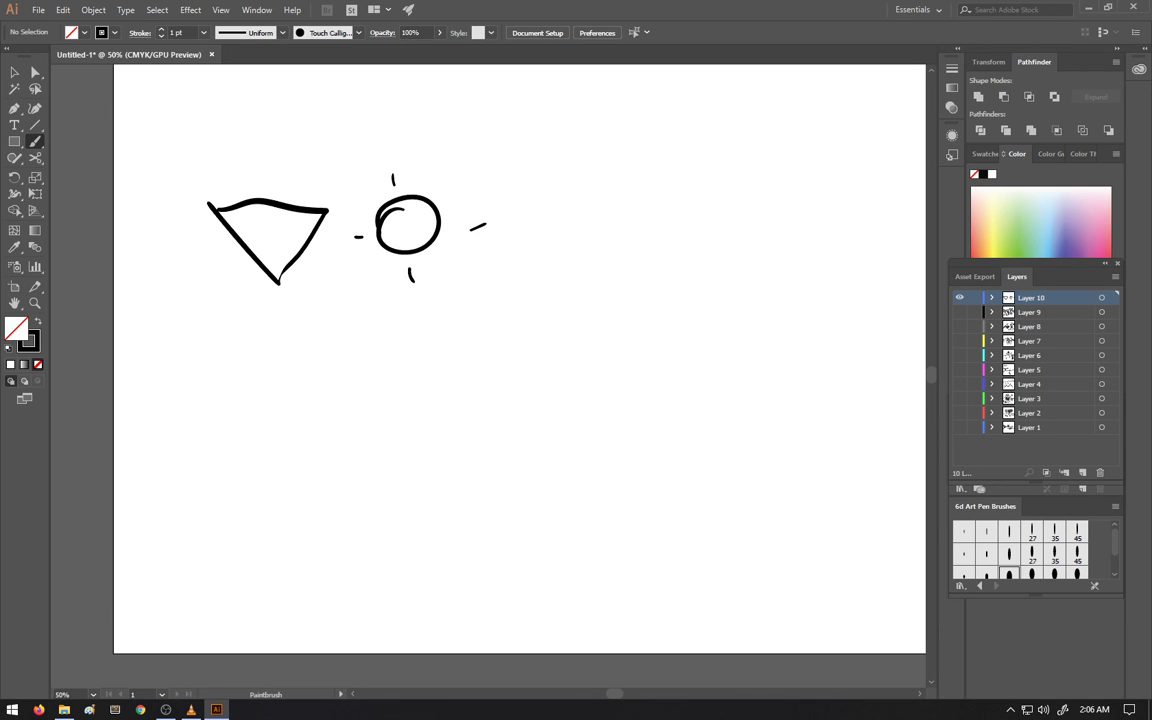
# Handwrite "Mundane" and "Ordinary" on two lines above the inverted triangle and the circle
pyautogui.moveTo(274, 142)
pyautogui.mouseDown()
pyautogui.moveTo(343, 133)
pyautogui.moveTo(362, 108)
pyautogui.mouseUp()
pyautogui.moveTo(373, 122); pyautogui.dragTo(400, 134)
pyautogui.moveTo(404, 128); pyautogui.dragTo(414, 133)
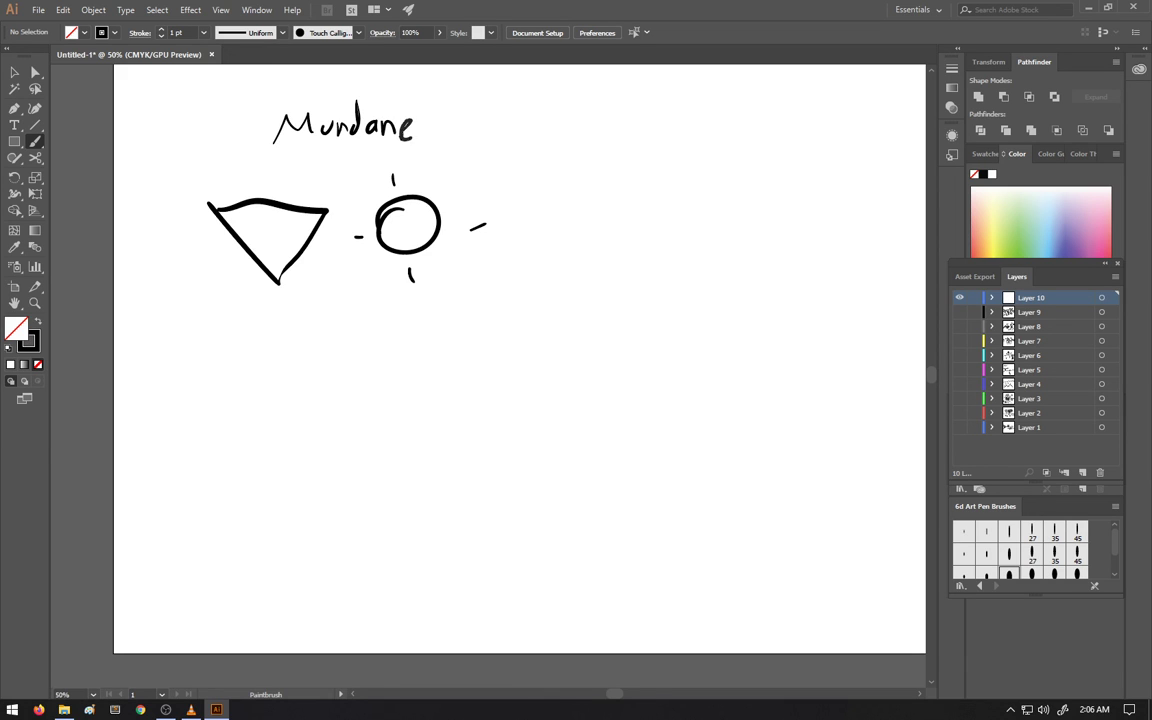
pyautogui.moveTo(316, 160)
pyautogui.mouseDown()
pyautogui.moveTo(296, 165)
pyautogui.moveTo(316, 160)
pyautogui.mouseUp()
pyautogui.moveTo(331, 170); pyautogui.dragTo(334, 166)
pyautogui.moveTo(350, 170)
pyautogui.mouseDown()
pyautogui.moveTo(354, 152)
pyautogui.moveTo(362, 182)
pyautogui.mouseUp()
pyautogui.moveTo(366, 182)
pyautogui.mouseDown()
pyautogui.moveTo(395, 184)
pyautogui.moveTo(405, 170)
pyautogui.mouseUp()
pyautogui.moveTo(408, 168); pyautogui.dragTo(412, 192)
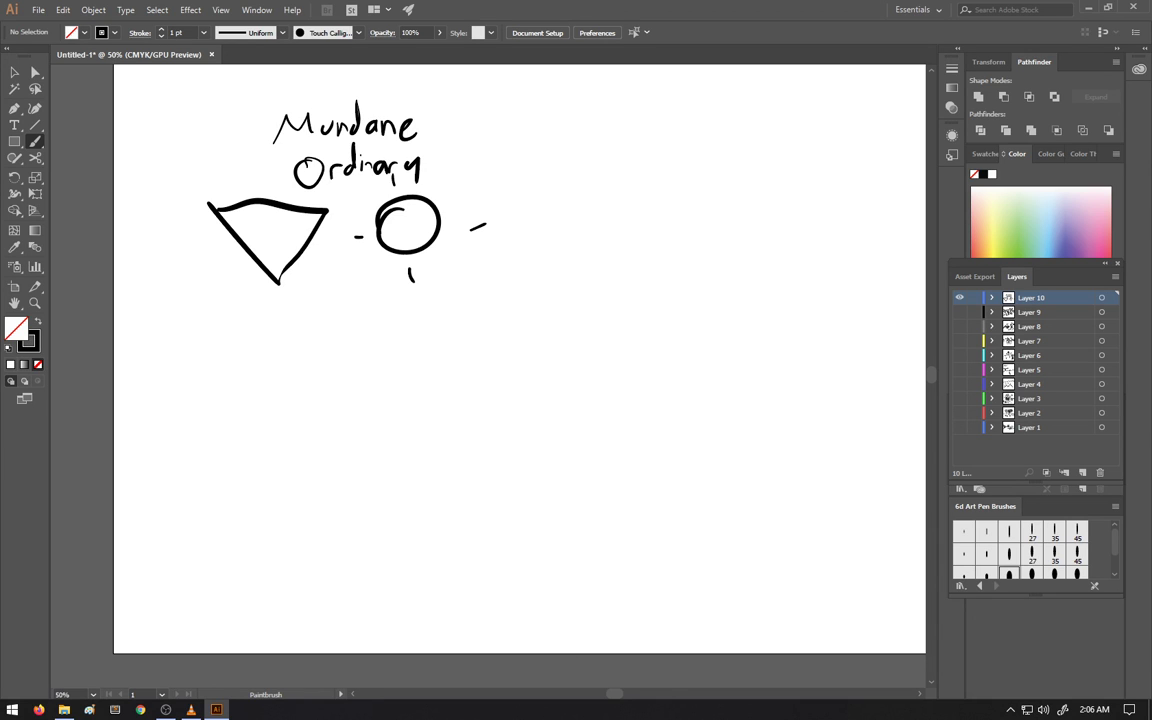
# Thicken the small inverted triangle with inner lines, and paint a larger inverted triangle containing a tiny eared face near the canvas's upper right
pyautogui.moveTo(211, 203)
pyautogui.mouseDown()
pyautogui.moveTo(319, 206)
pyautogui.moveTo(295, 276)
pyautogui.moveTo(323, 212)
pyautogui.moveTo(271, 271)
pyautogui.moveTo(267, 239)
pyautogui.moveTo(281, 241)
pyautogui.mouseUp()
pyautogui.moveTo(281, 241); pyautogui.dragTo(277, 280)
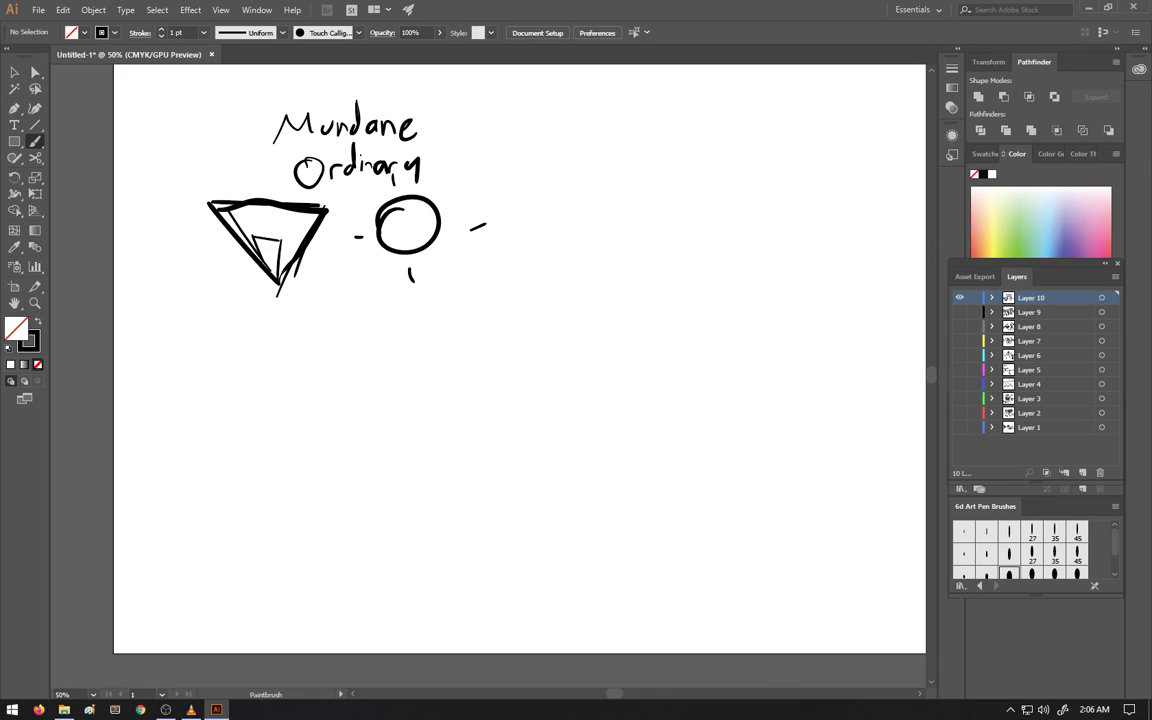
pyautogui.moveTo(600, 149)
pyautogui.mouseDown()
pyautogui.moveTo(699, 291)
pyautogui.moveTo(661, 124)
pyautogui.moveTo(603, 131)
pyautogui.mouseUp()
pyautogui.moveTo(728, 162)
pyautogui.mouseDown()
pyautogui.moveTo(729, 177)
pyautogui.moveTo(750, 180)
pyautogui.moveTo(738, 184)
pyautogui.moveTo(752, 176)
pyautogui.mouseUp()
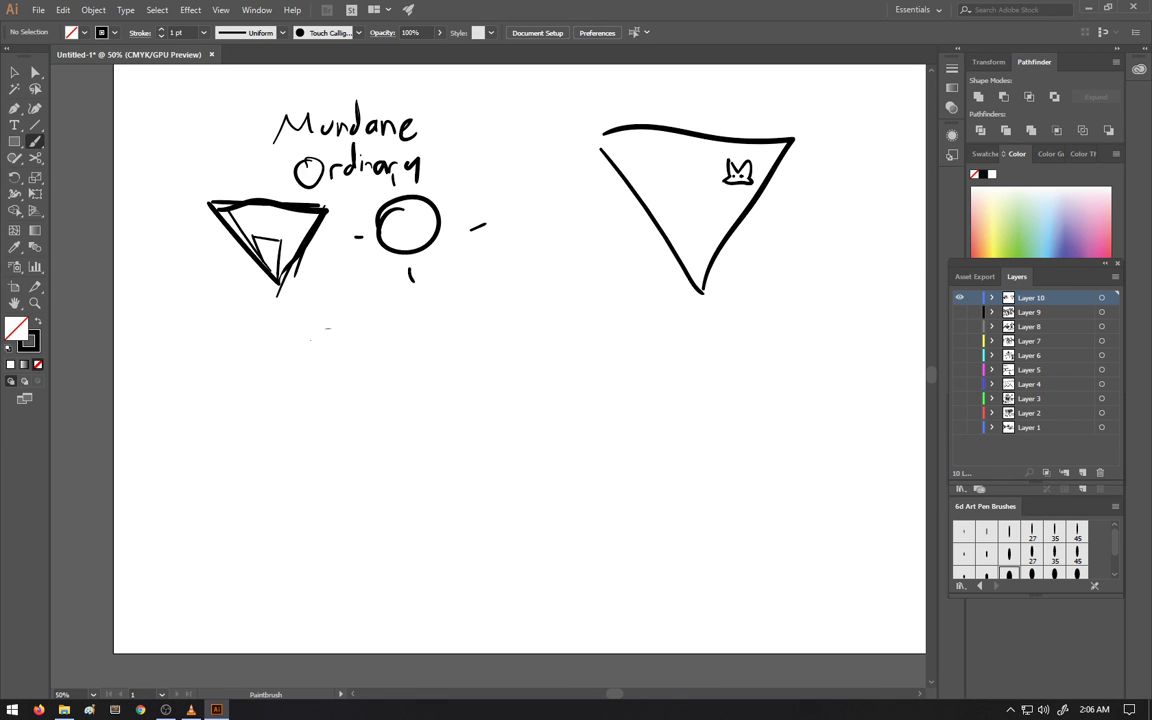
# Paint a horizontal line crossed by a vertical line between the triangles, with a small arrow crossing the vertical line to the right
pyautogui.moveTo(450, 336); pyautogui.dragTo(557, 330)
pyautogui.moveTo(521, 263); pyautogui.dragTo(525, 360)
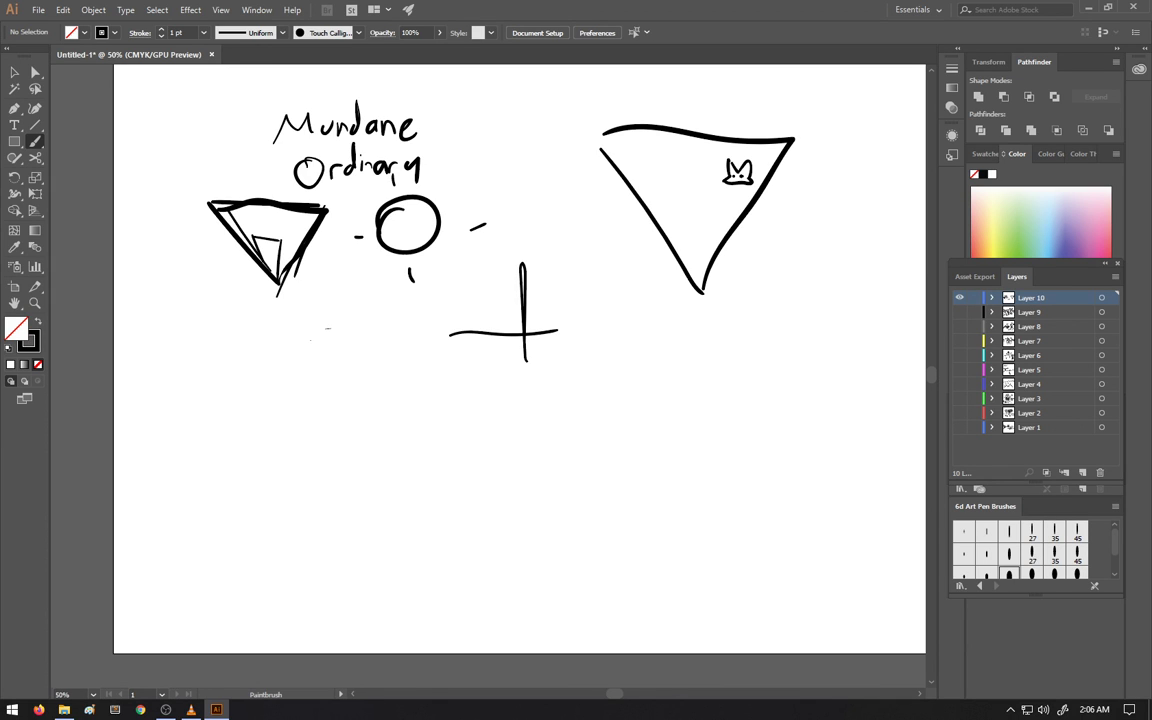
pyautogui.moveTo(515, 308); pyautogui.dragTo(543, 303)
pyautogui.moveTo(547, 311); pyautogui.dragTo(544, 284)
# Add a body to the tiny face, a ball beside it, a large pointed-eared head outside the triangle, and a curved arrow toward the lower left
pyautogui.moveTo(729, 185)
pyautogui.mouseDown()
pyautogui.moveTo(748, 191)
pyautogui.moveTo(732, 203)
pyautogui.mouseUp()
pyautogui.moveTo(796, 136)
pyautogui.mouseDown()
pyautogui.moveTo(836, 165)
pyautogui.moveTo(798, 150)
pyautogui.moveTo(852, 143)
pyautogui.mouseUp()
pyautogui.moveTo(776, 75)
pyautogui.mouseDown()
pyautogui.moveTo(802, 150)
pyautogui.moveTo(802, 120)
pyautogui.mouseUp()
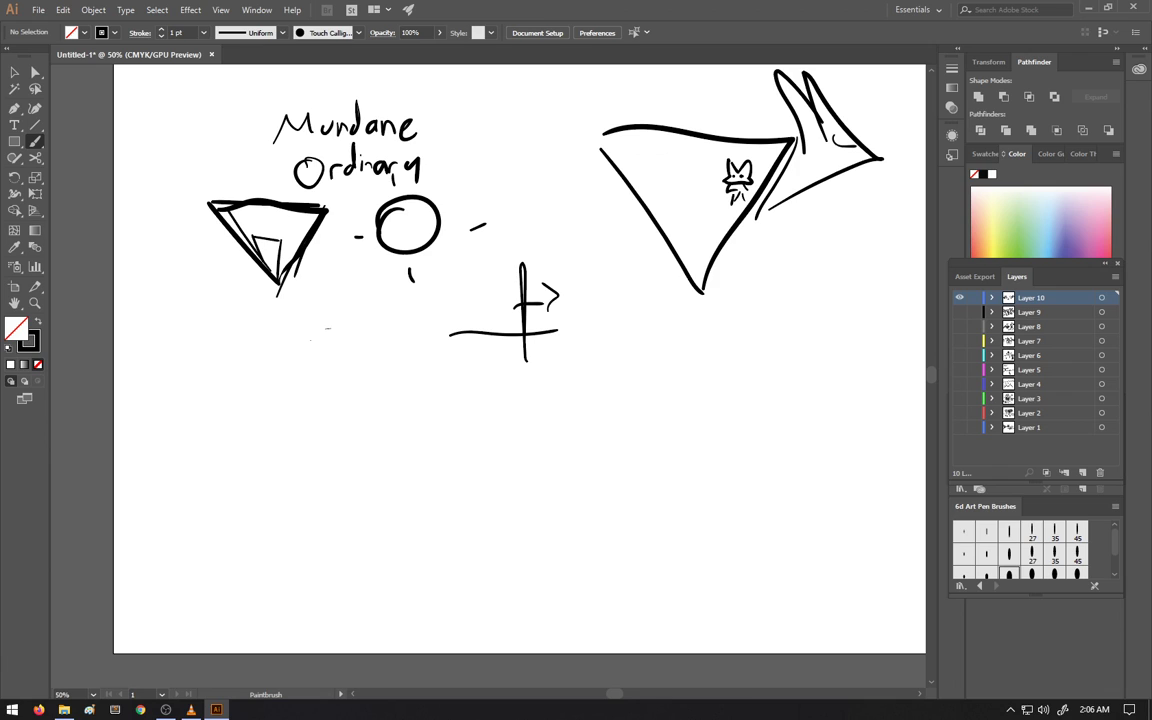
pyautogui.moveTo(690, 164)
pyautogui.mouseDown()
pyautogui.moveTo(681, 180)
pyautogui.moveTo(692, 166)
pyautogui.moveTo(698, 175)
pyautogui.mouseUp()
pyautogui.moveTo(601, 311)
pyautogui.mouseDown()
pyautogui.moveTo(470, 345)
pyautogui.moveTo(414, 400)
pyautogui.moveTo(432, 373)
pyautogui.mouseUp()
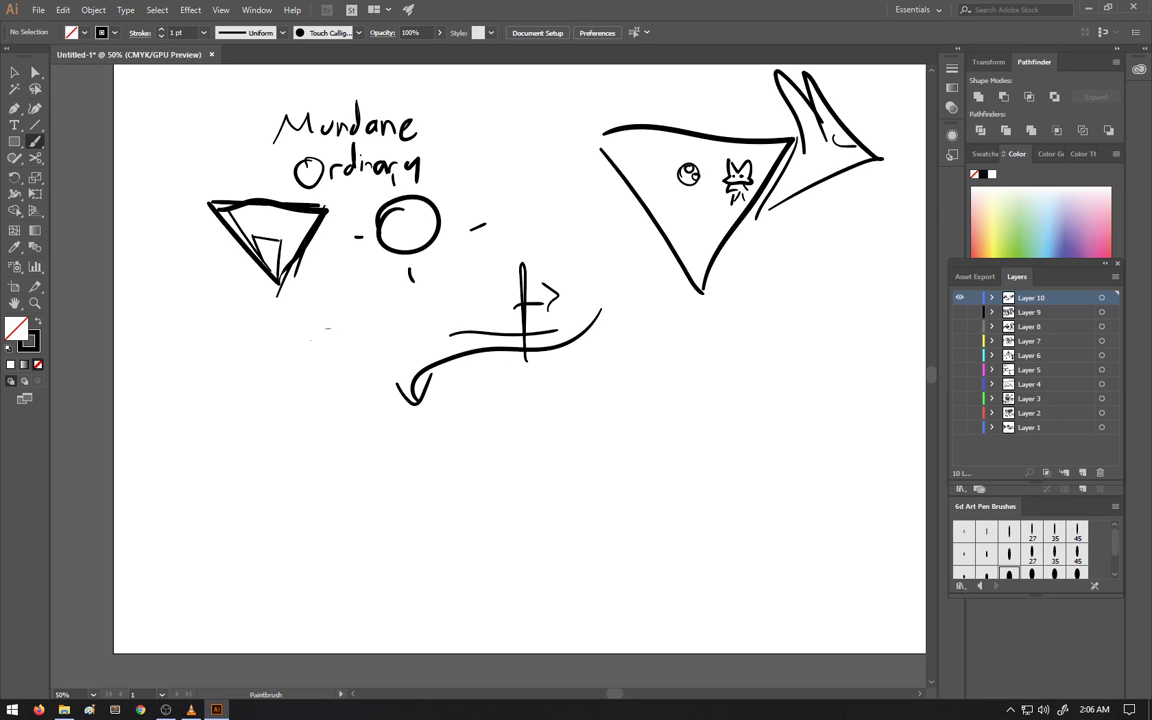
# Paint a winged figure with a round head and triangular body at the lower left, with a tiny eared face beside it
pyautogui.moveTo(270, 481)
pyautogui.mouseDown()
pyautogui.moveTo(292, 512)
pyautogui.moveTo(270, 481)
pyautogui.moveTo(288, 460)
pyautogui.moveTo(298, 481)
pyautogui.moveTo(289, 455)
pyautogui.moveTo(312, 463)
pyautogui.mouseUp()
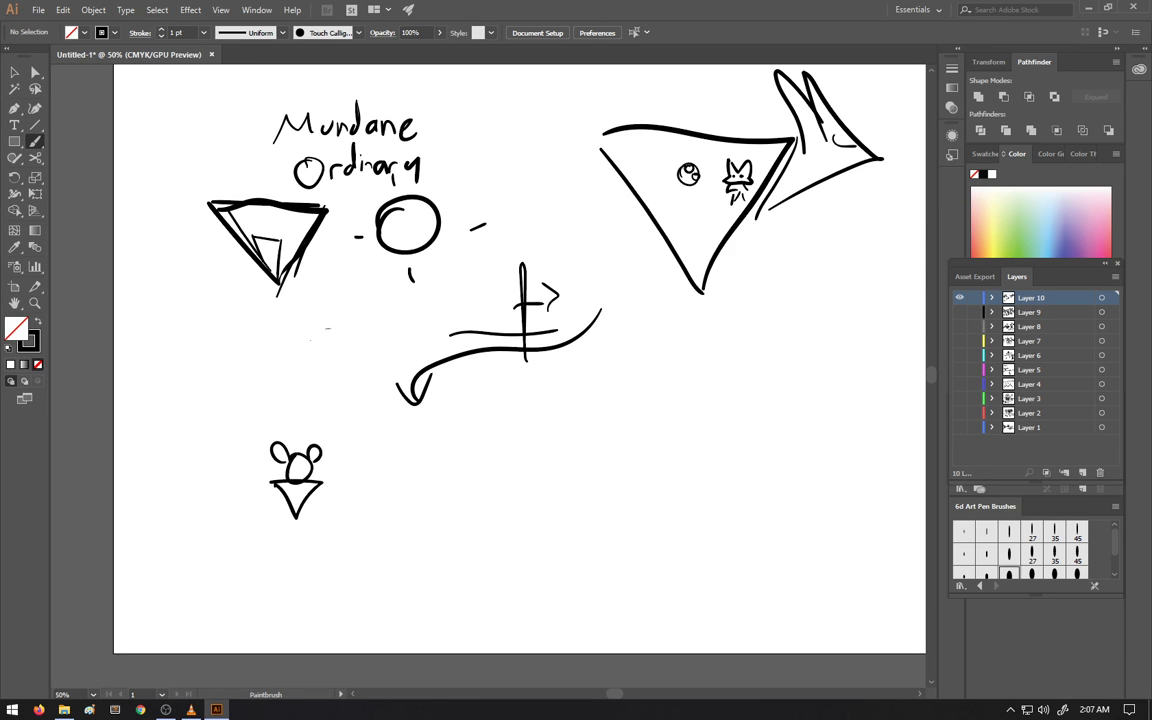
pyautogui.moveTo(224, 519)
pyautogui.mouseDown()
pyautogui.moveTo(231, 503)
pyautogui.moveTo(241, 516)
pyautogui.mouseUp()
pyautogui.moveTo(296, 438)
pyautogui.mouseDown()
pyautogui.moveTo(264, 389)
pyautogui.moveTo(238, 440)
pyautogui.moveTo(334, 444)
pyautogui.mouseUp()
pyautogui.moveTo(268, 458); pyautogui.dragTo(250, 490)
pyautogui.moveTo(330, 463)
pyautogui.mouseDown()
pyautogui.moveTo(334, 482)
pyautogui.moveTo(288, 511)
pyautogui.mouseUp()
pyautogui.moveTo(332, 496); pyautogui.dragTo(315, 513)
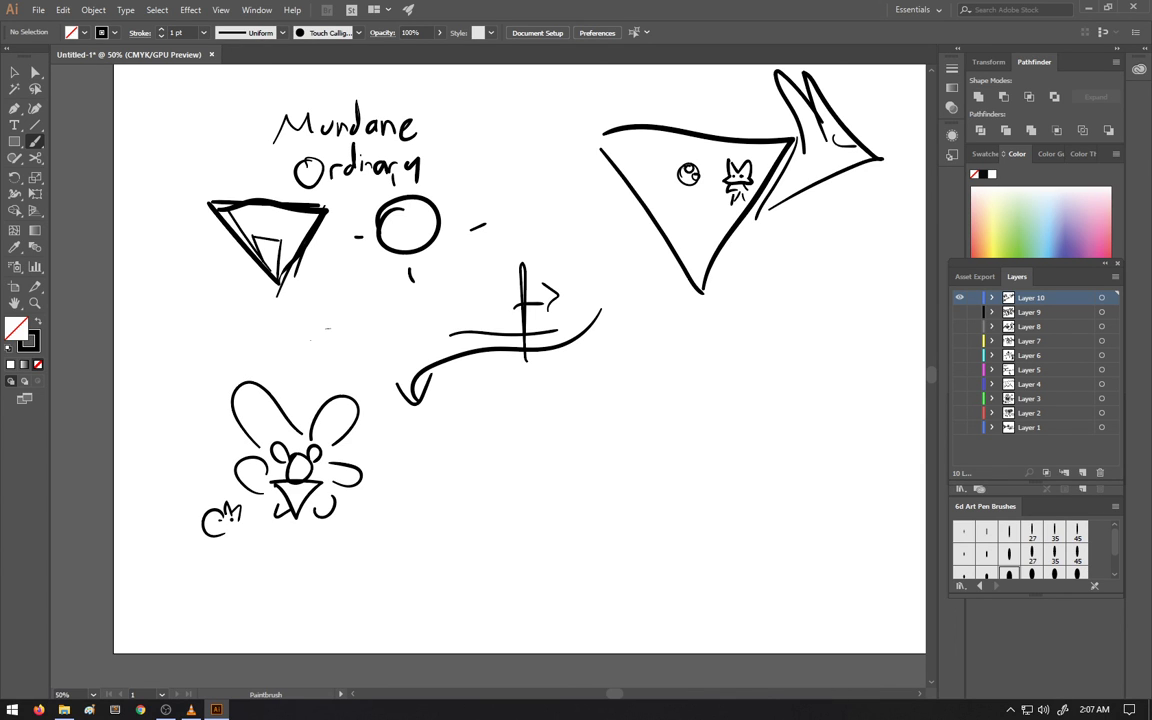
# Paint a rightward arrow beside the winged figure and a small face with two long pointed ears to its right
pyautogui.moveTo(459, 428); pyautogui.dragTo(544, 428)
pyautogui.moveTo(676, 442)
pyautogui.mouseDown()
pyautogui.moveTo(669, 455)
pyautogui.moveTo(703, 443)
pyautogui.mouseUp()
pyautogui.moveTo(692, 434); pyautogui.dragTo(704, 443)
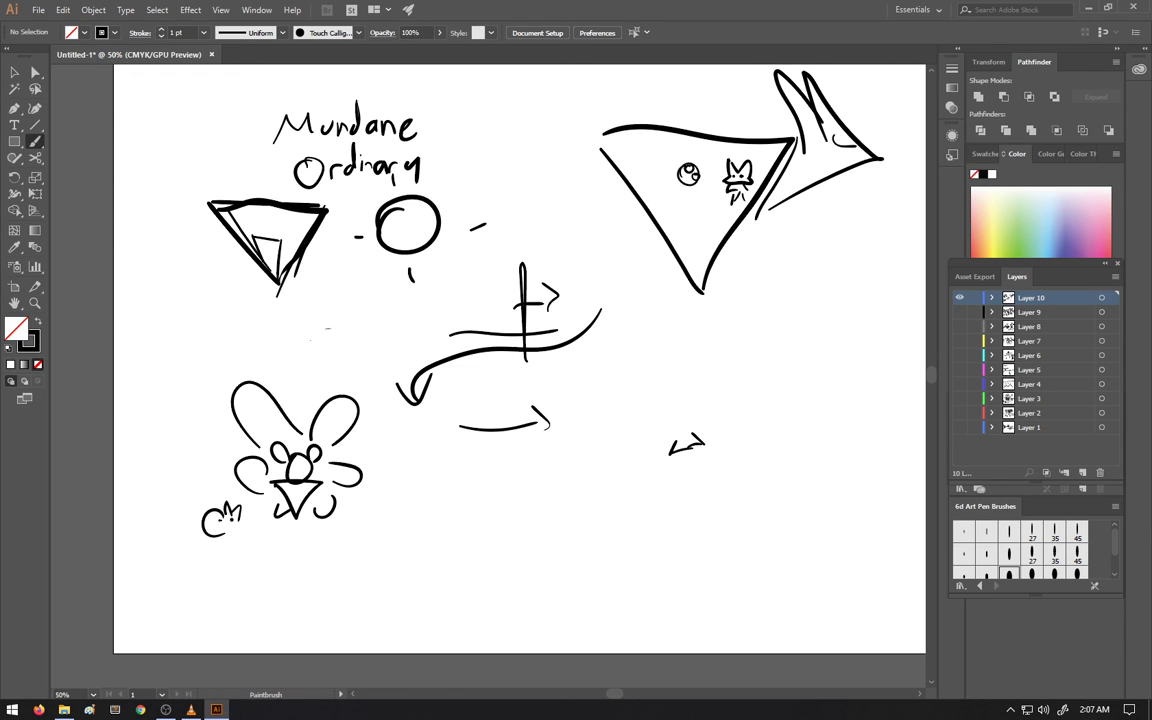
pyautogui.moveTo(645, 405); pyautogui.dragTo(674, 440)
pyautogui.moveTo(646, 406); pyautogui.dragTo(678, 430)
pyautogui.moveTo(677, 428)
pyautogui.mouseDown()
pyautogui.moveTo(690, 391)
pyautogui.moveTo(692, 433)
pyautogui.moveTo(680, 437)
pyautogui.mouseUp()
pyautogui.moveTo(685, 431); pyautogui.dragTo(684, 437)
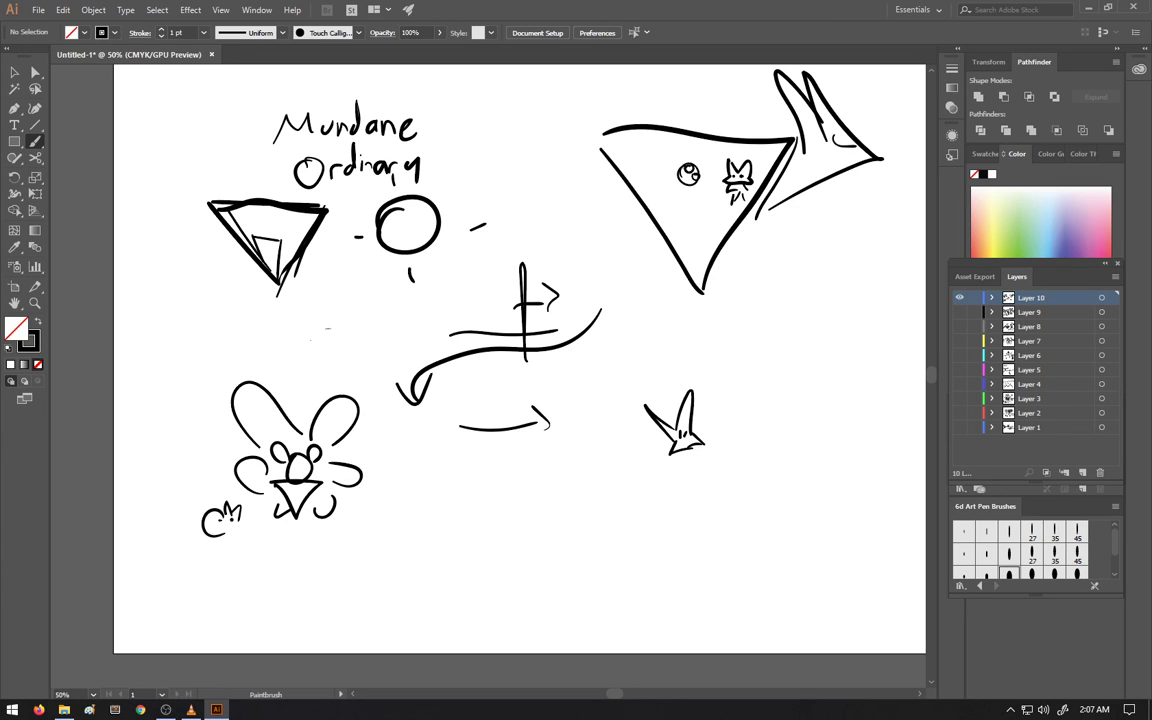
# Paint a tilted panel around the pointed-eared face, a tiny winged figure on its right edge, and an eared creature outside it
pyautogui.moveTo(775, 404)
pyautogui.mouseDown()
pyautogui.moveTo(762, 417)
pyautogui.moveTo(804, 406)
pyautogui.moveTo(780, 374)
pyautogui.mouseUp()
pyautogui.moveTo(779, 371)
pyautogui.mouseDown()
pyautogui.moveTo(770, 359)
pyautogui.moveTo(777, 382)
pyautogui.mouseUp()
pyautogui.moveTo(788, 376); pyautogui.dragTo(783, 397)
pyautogui.moveTo(787, 386); pyautogui.dragTo(796, 396)
pyautogui.moveTo(598, 405)
pyautogui.mouseDown()
pyautogui.moveTo(771, 506)
pyautogui.moveTo(568, 385)
pyautogui.mouseUp()
pyautogui.moveTo(852, 330)
pyautogui.mouseDown()
pyautogui.moveTo(862, 352)
pyautogui.moveTo(842, 330)
pyautogui.moveTo(866, 312)
pyautogui.moveTo(850, 398)
pyautogui.moveTo(864, 390)
pyautogui.moveTo(847, 414)
pyautogui.moveTo(874, 429)
pyautogui.mouseUp()
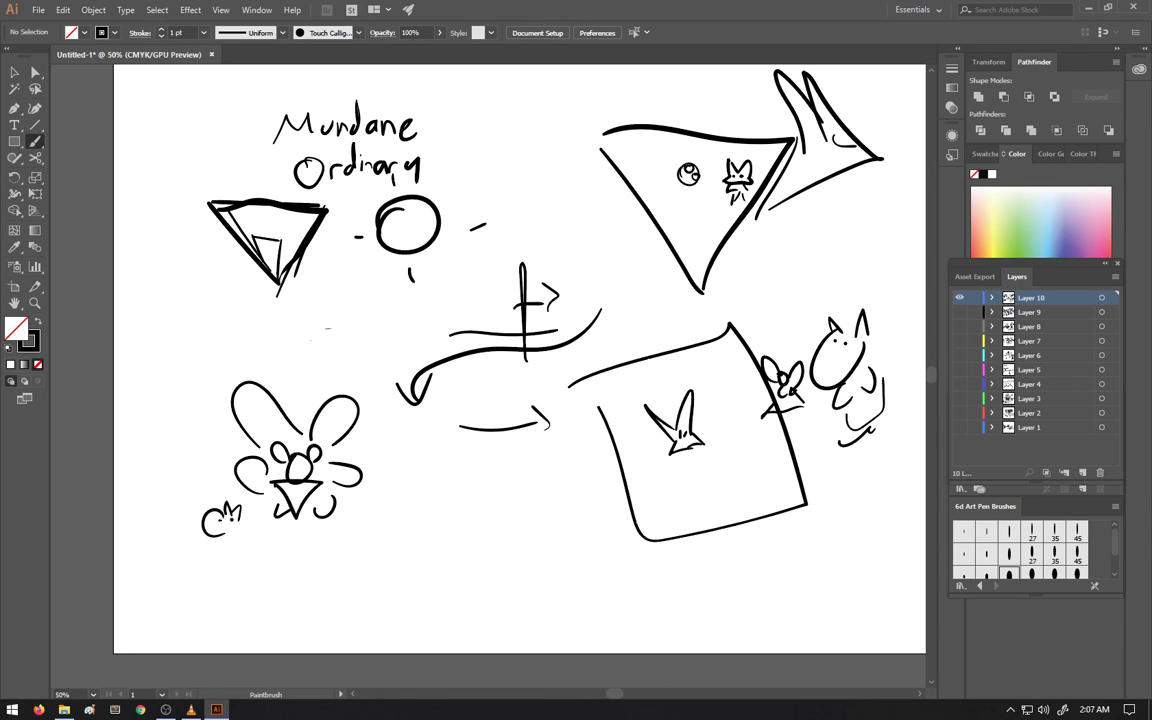
# On a new layer with Layer 10 hidden, paint the outline of a stepped band rising from lower left to upper right
pyautogui.click(1082, 473)
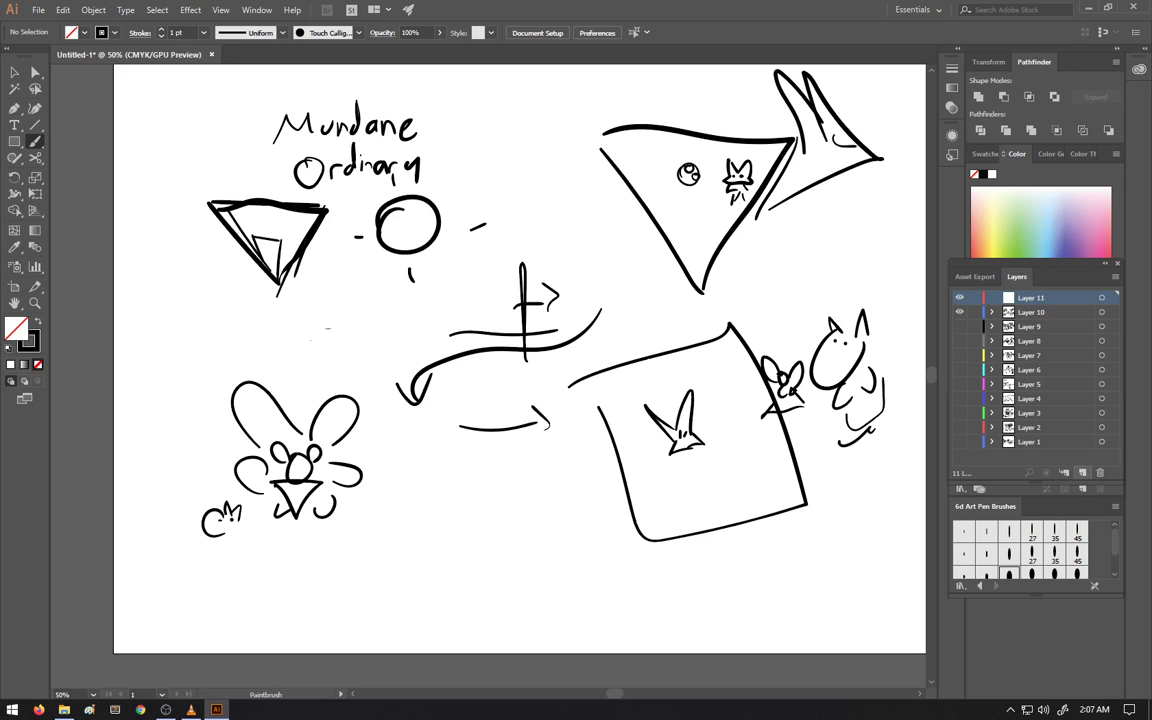
pyautogui.click(959, 312)
pyautogui.moveTo(447, 357)
pyautogui.mouseDown()
pyautogui.moveTo(484, 299)
pyautogui.moveTo(634, 260)
pyautogui.mouseUp()
pyautogui.moveTo(632, 261); pyautogui.dragTo(628, 316)
pyautogui.moveTo(628, 316)
pyautogui.mouseDown()
pyautogui.moveTo(515, 355)
pyautogui.moveTo(450, 436)
pyautogui.mouseUp()
pyautogui.moveTo(445, 368)
pyautogui.mouseDown()
pyautogui.moveTo(324, 404)
pyautogui.moveTo(324, 480)
pyautogui.mouseUp()
pyautogui.moveTo(324, 480); pyautogui.dragTo(430, 433)
pyautogui.moveTo(433, 436); pyautogui.dragTo(446, 431)
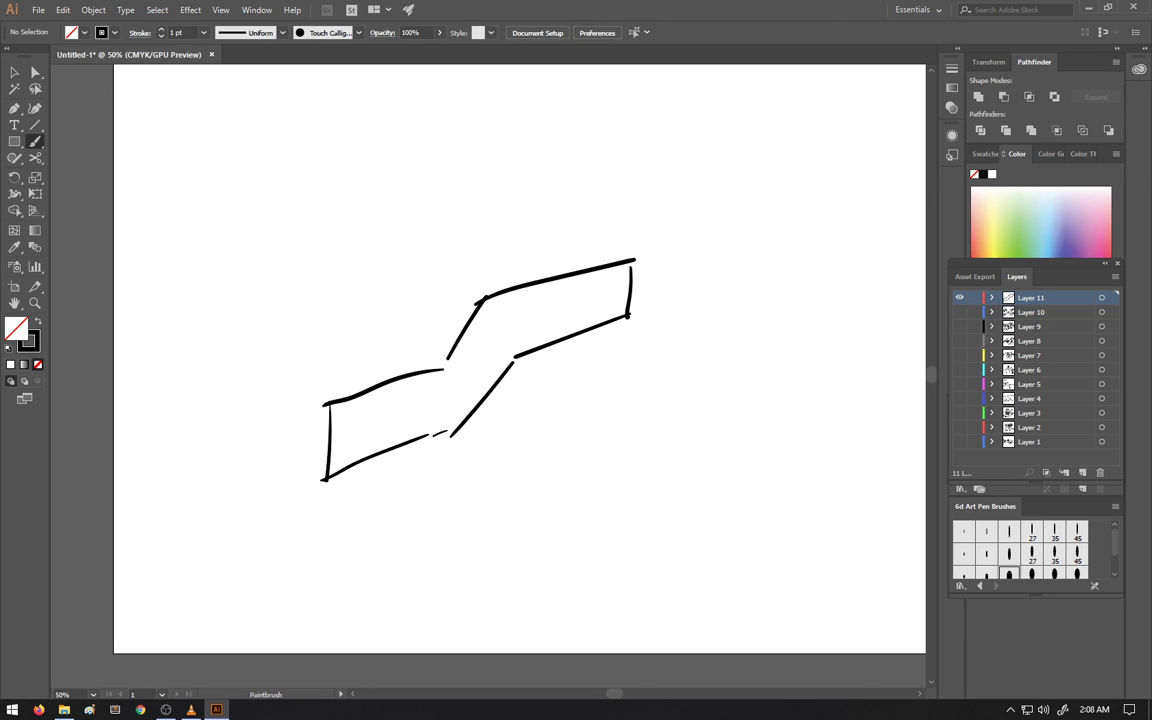
# Sketch a small eared figure at the bend of the stepped band and add short shading strokes inside the band
pyautogui.moveTo(477, 336)
pyautogui.mouseDown()
pyautogui.moveTo(468, 350)
pyautogui.moveTo(480, 334)
pyautogui.moveTo(486, 370)
pyautogui.moveTo(460, 346)
pyautogui.moveTo(472, 335)
pyautogui.moveTo(455, 345)
pyautogui.mouseUp()
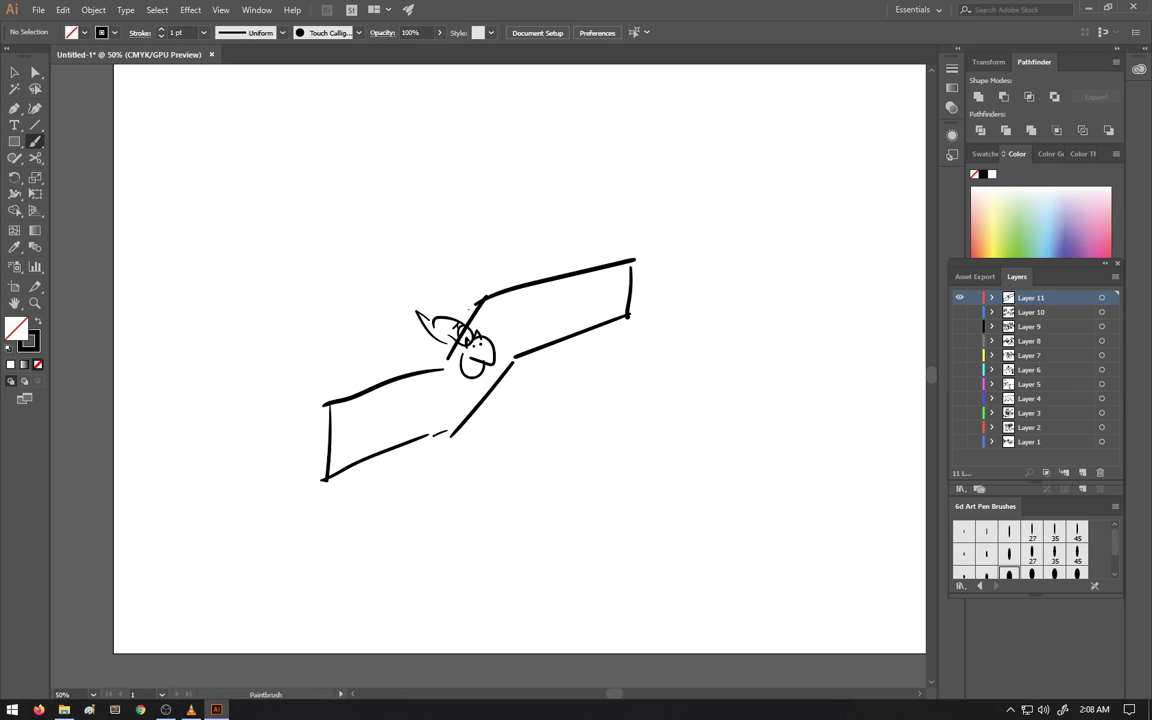
pyautogui.moveTo(522, 331); pyautogui.dragTo(508, 342)
pyautogui.moveTo(578, 311); pyautogui.dragTo(507, 345)
pyautogui.moveTo(453, 401); pyautogui.dragTo(434, 426)
pyautogui.moveTo(396, 433)
pyautogui.mouseDown()
pyautogui.moveTo(390, 442)
pyautogui.moveTo(409, 437)
pyautogui.mouseUp()
pyautogui.moveTo(349, 456); pyautogui.dragTo(394, 444)
# Paint two tall wing loops above the stepped band and two smaller loops hanging below it
pyautogui.moveTo(418, 371); pyautogui.dragTo(390, 227)
pyautogui.moveTo(360, 247); pyautogui.dragTo(412, 371)
pyautogui.moveTo(372, 330); pyautogui.dragTo(408, 362)
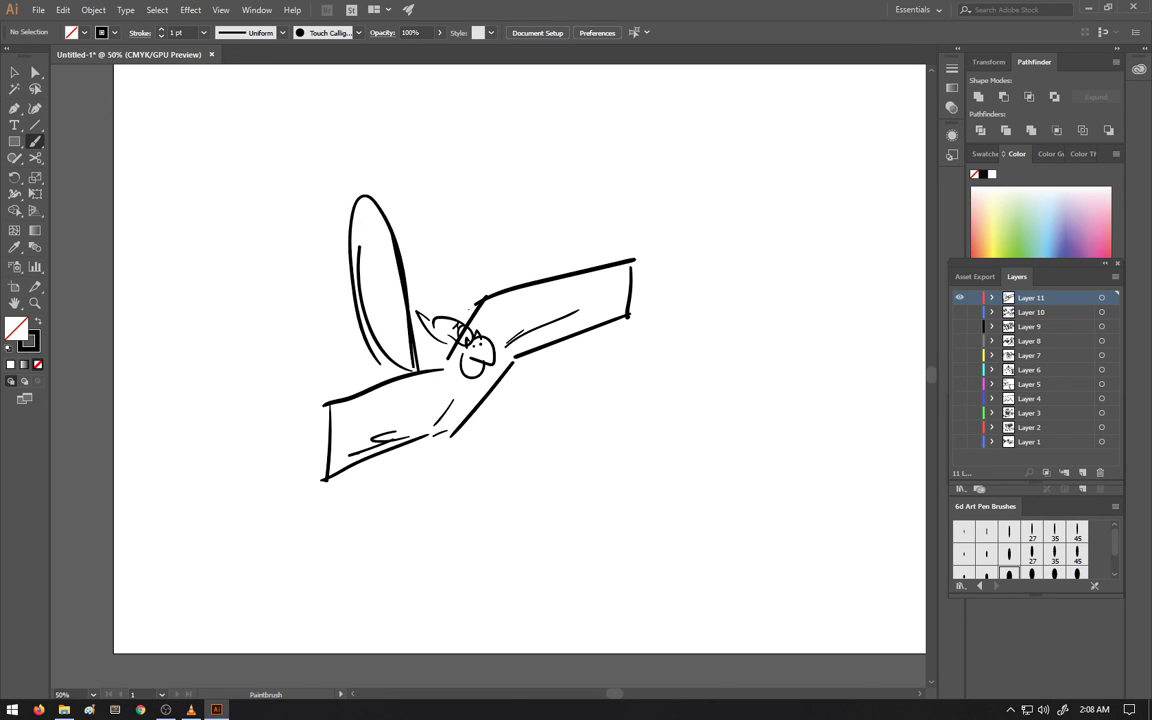
pyautogui.moveTo(432, 440)
pyautogui.mouseDown()
pyautogui.moveTo(400, 528)
pyautogui.moveTo(438, 445)
pyautogui.mouseUp()
pyautogui.moveTo(446, 265); pyautogui.dragTo(492, 295)
pyautogui.moveTo(533, 348); pyautogui.dragTo(509, 362)
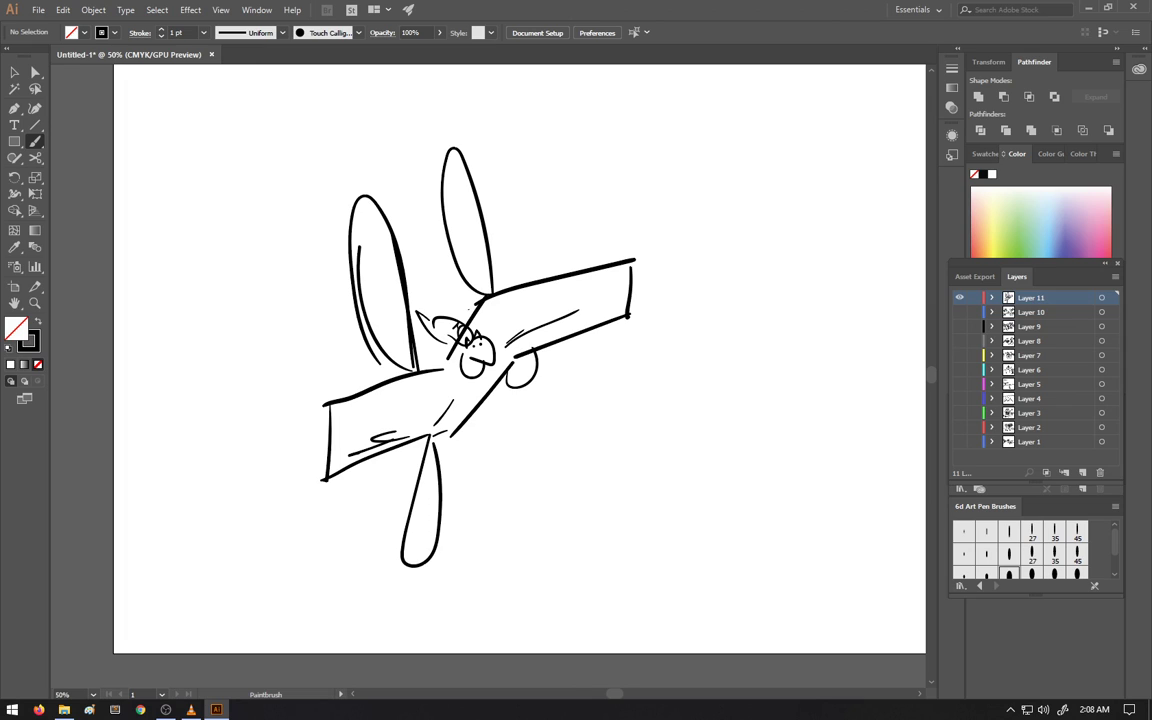
# Paint small B-like and looped doodles right of the band, and add small looped marks inside both of its ends
pyautogui.moveTo(665, 128); pyautogui.dragTo(663, 127)
pyautogui.moveTo(680, 133)
pyautogui.mouseDown()
pyautogui.moveTo(693, 137)
pyautogui.moveTo(688, 147)
pyautogui.mouseUp()
pyautogui.moveTo(701, 433); pyautogui.dragTo(703, 431)
pyautogui.moveTo(705, 413); pyautogui.dragTo(708, 438)
pyautogui.moveTo(718, 432); pyautogui.dragTo(724, 428)
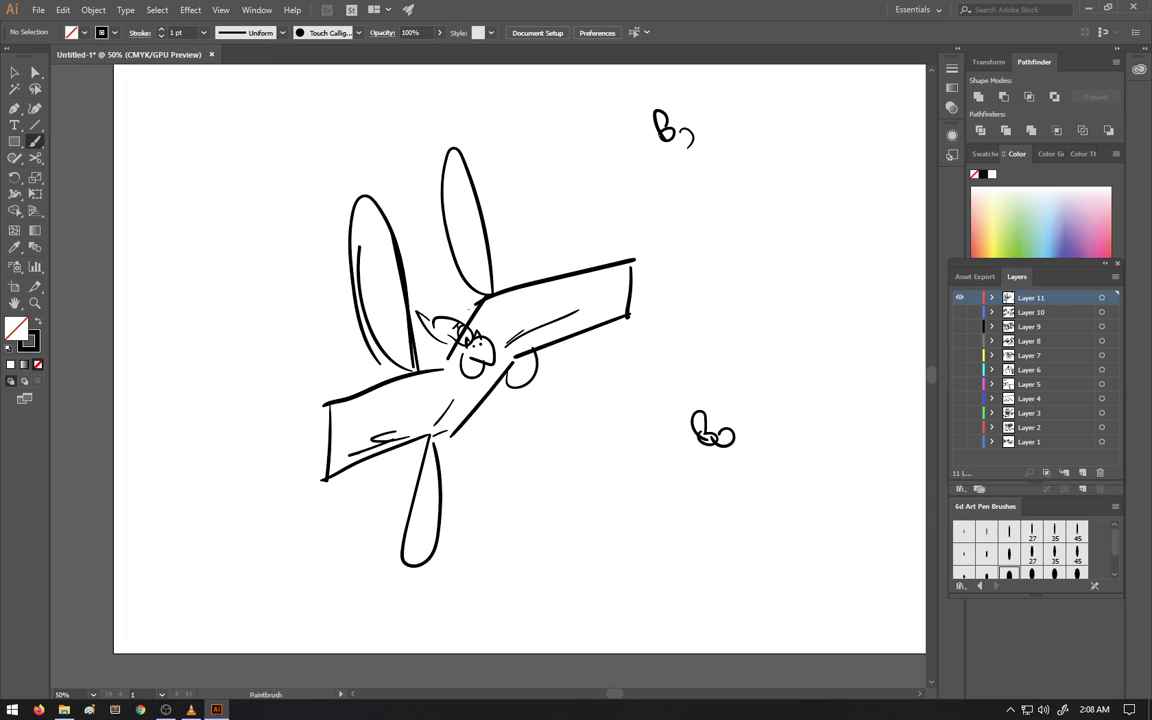
pyautogui.moveTo(388, 402)
pyautogui.mouseDown()
pyautogui.moveTo(390, 420)
pyautogui.moveTo(404, 412)
pyautogui.mouseUp()
pyautogui.moveTo(514, 295); pyautogui.dragTo(526, 303)
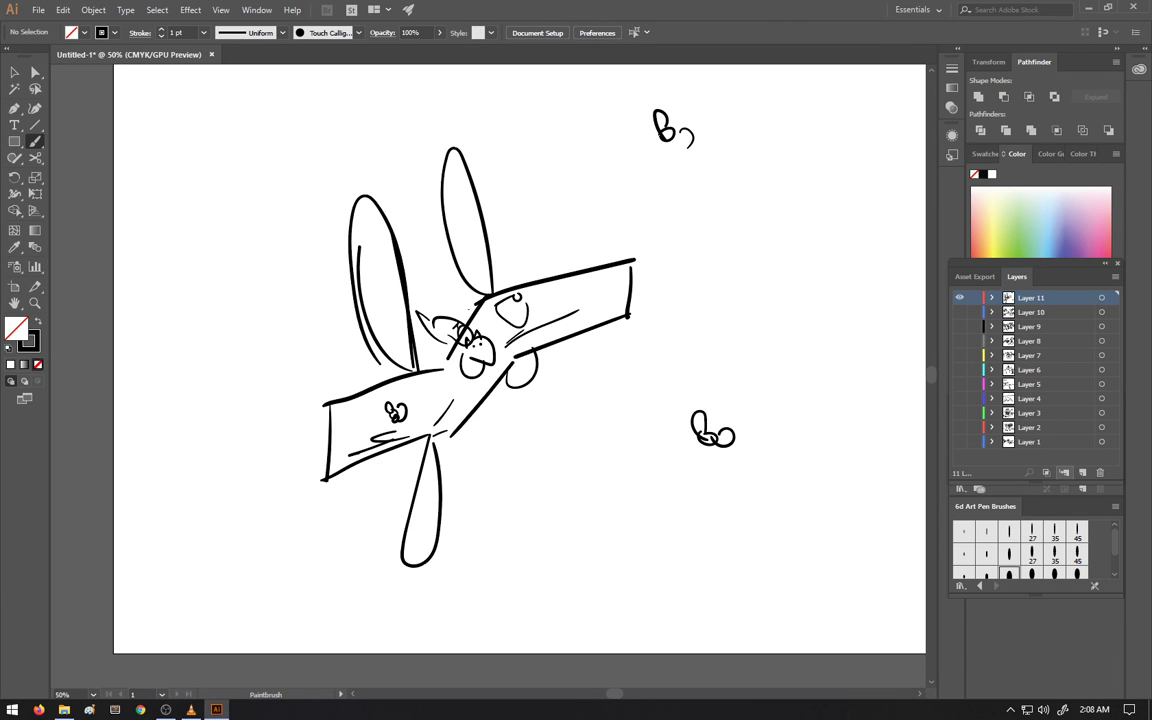
# On a new layer with Layer 11 hidden, paint a broad arched horizon with a few curved surface marks beneath it
pyautogui.click(1082, 472)
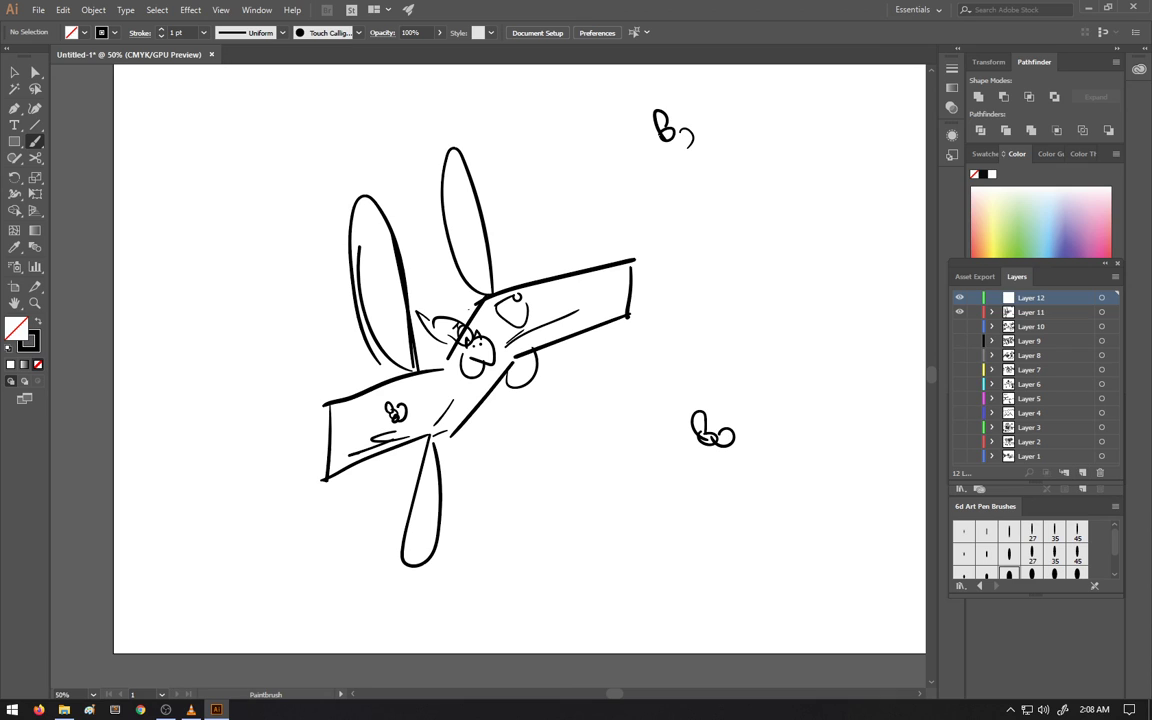
pyautogui.click(960, 312)
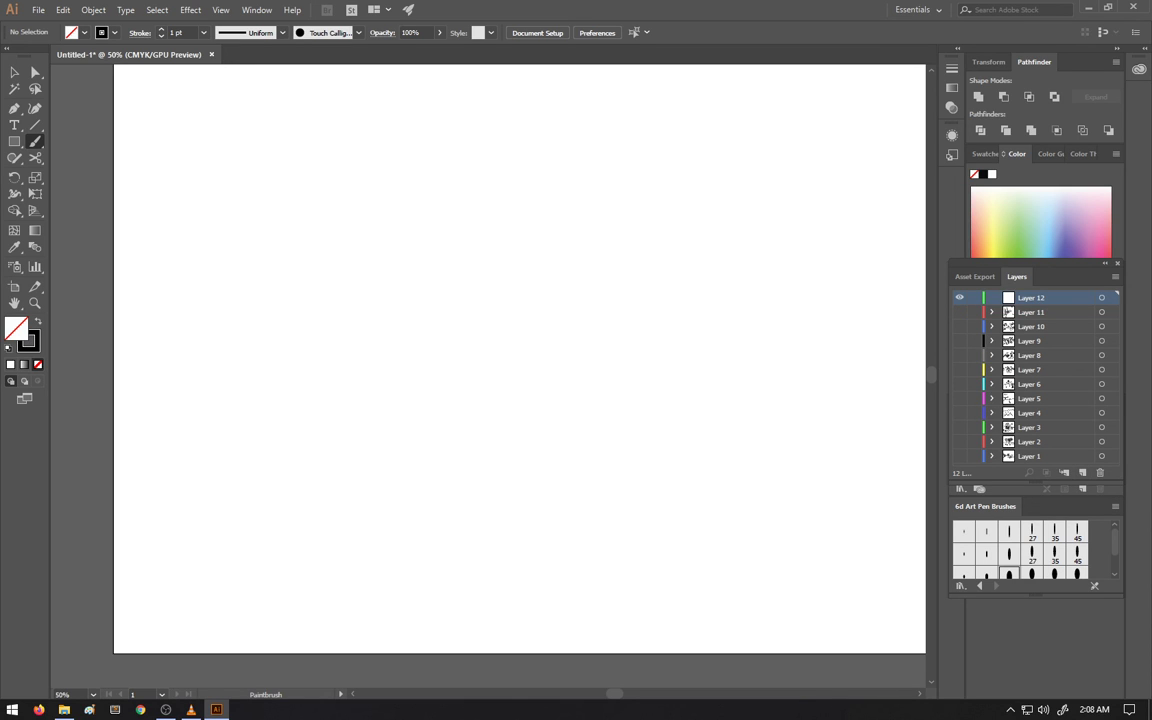
pyautogui.moveTo(634, 410); pyautogui.dragTo(648, 405)
pyautogui.moveTo(206, 507)
pyautogui.mouseDown()
pyautogui.moveTo(283, 442)
pyautogui.moveTo(697, 391)
pyautogui.moveTo(775, 460)
pyautogui.mouseUp()
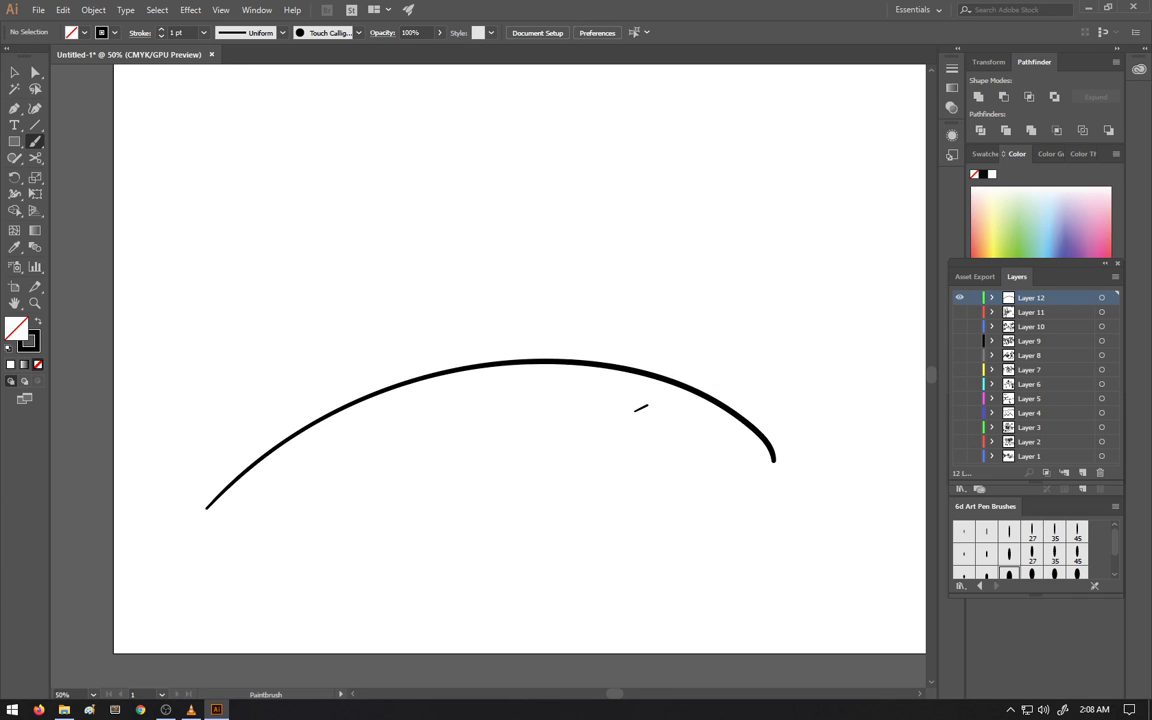
pyautogui.moveTo(426, 385); pyautogui.dragTo(443, 381)
pyautogui.moveTo(523, 381); pyautogui.dragTo(612, 373)
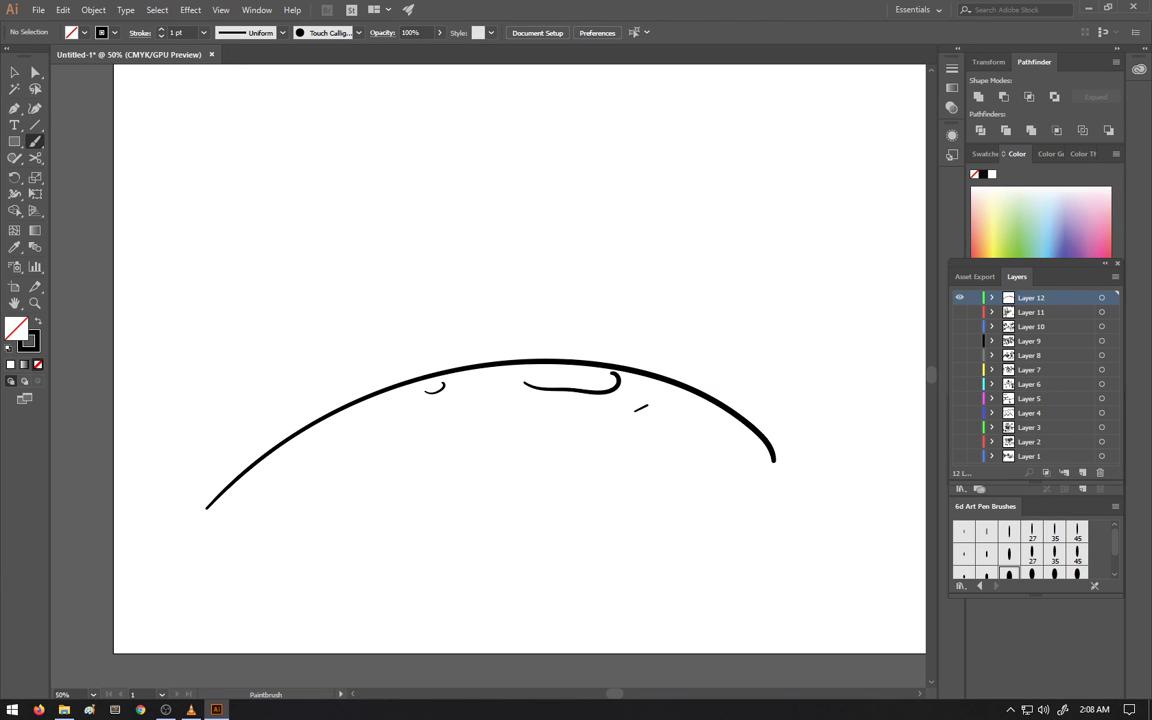
# Paint two angular floating shapes at the canvas's left edge, with crossing struts linking the upper one to the arched horizon
pyautogui.moveTo(190, 480); pyautogui.dragTo(172, 522)
pyautogui.moveTo(153, 464)
pyautogui.mouseDown()
pyautogui.moveTo(190, 478)
pyautogui.moveTo(157, 508)
pyautogui.mouseUp()
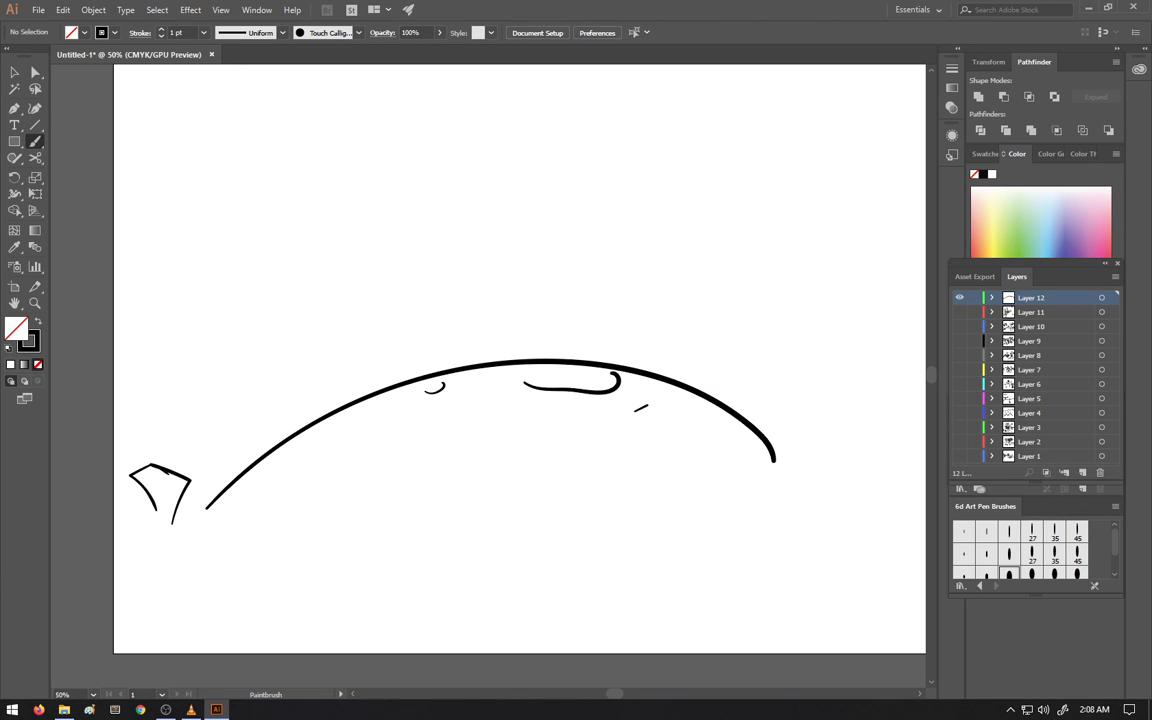
pyautogui.moveTo(112, 328)
pyautogui.mouseDown()
pyautogui.moveTo(188, 251)
pyautogui.moveTo(112, 295)
pyautogui.moveTo(150, 269)
pyautogui.mouseUp()
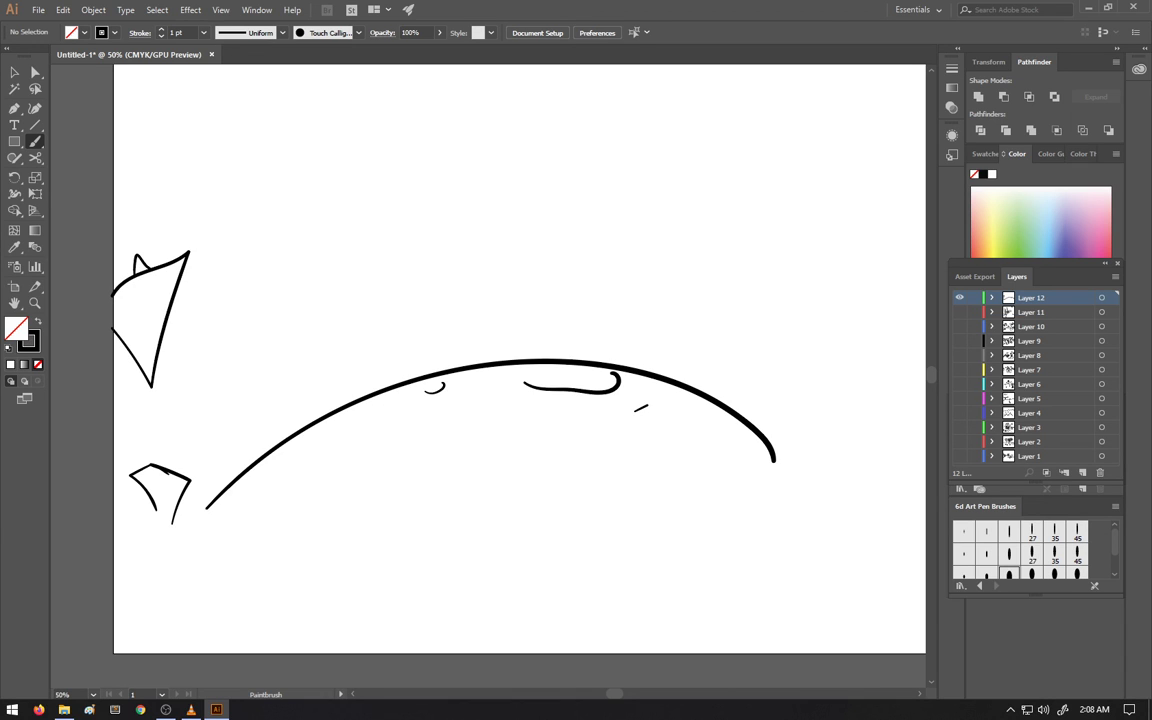
pyautogui.moveTo(160, 349)
pyautogui.mouseDown()
pyautogui.moveTo(190, 381)
pyautogui.moveTo(193, 357)
pyautogui.moveTo(163, 433)
pyautogui.mouseUp()
pyautogui.moveTo(188, 360); pyautogui.dragTo(266, 472)
pyautogui.moveTo(184, 401); pyautogui.dragTo(233, 437)
pyautogui.moveTo(166, 360); pyautogui.dragTo(250, 449)
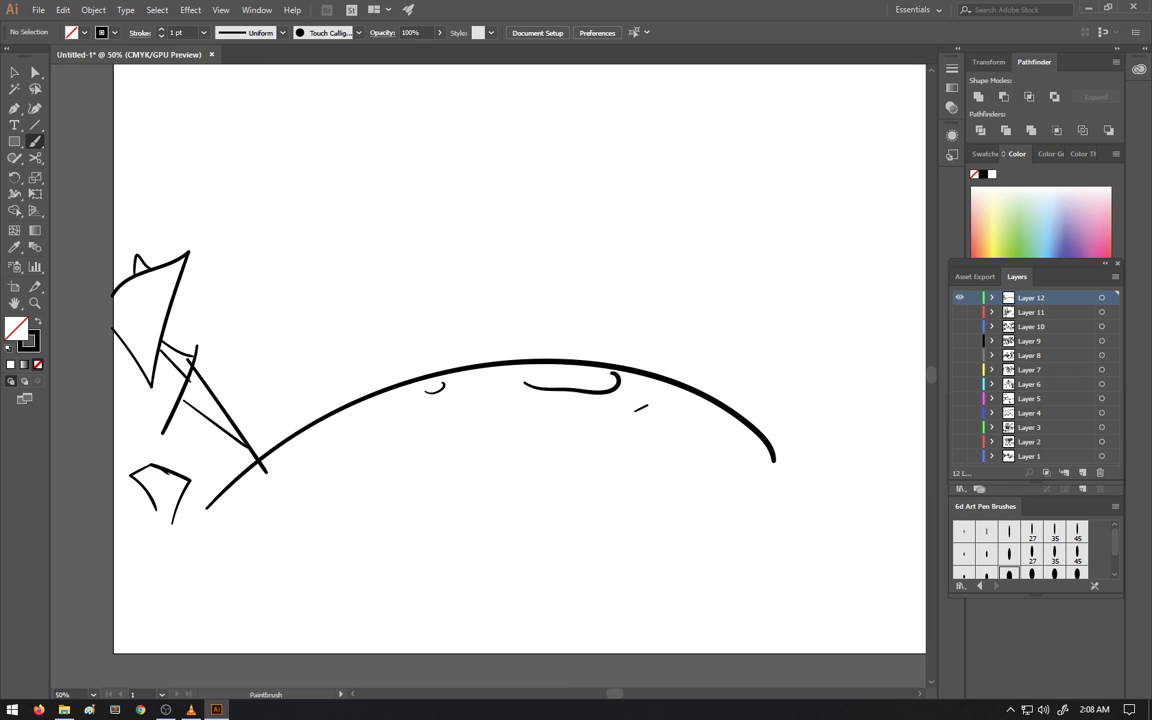
# Link a floating triangle to the upper-left shape, and add a tiny spiky figure and a stalk topped by an inverted triangle on the horizon
pyautogui.moveTo(193, 268)
pyautogui.mouseDown()
pyautogui.moveTo(279, 240)
pyautogui.moveTo(273, 198)
pyautogui.moveTo(369, 215)
pyautogui.moveTo(287, 236)
pyautogui.mouseUp()
pyautogui.moveTo(744, 413); pyautogui.dragTo(757, 349)
pyautogui.moveTo(747, 400); pyautogui.dragTo(751, 368)
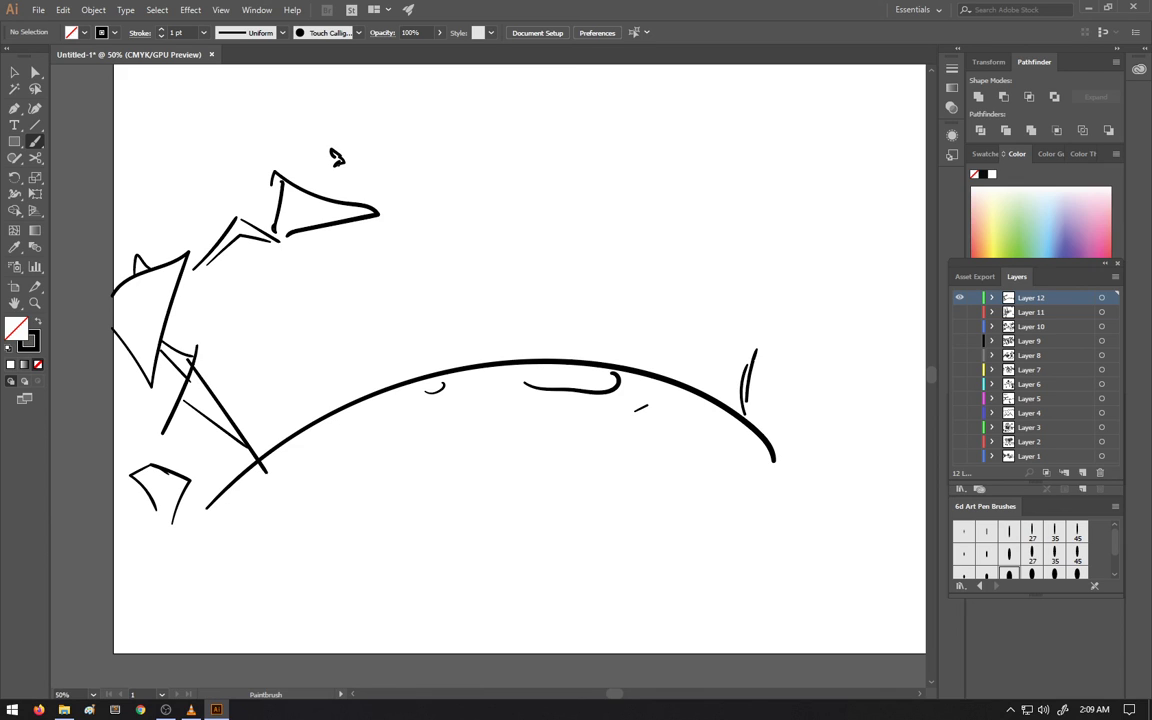
pyautogui.moveTo(509, 352); pyautogui.dragTo(523, 344)
pyautogui.moveTo(509, 352); pyautogui.dragTo(527, 356)
pyautogui.moveTo(742, 396)
pyautogui.mouseDown()
pyautogui.moveTo(790, 258)
pyautogui.moveTo(796, 320)
pyautogui.mouseUp()
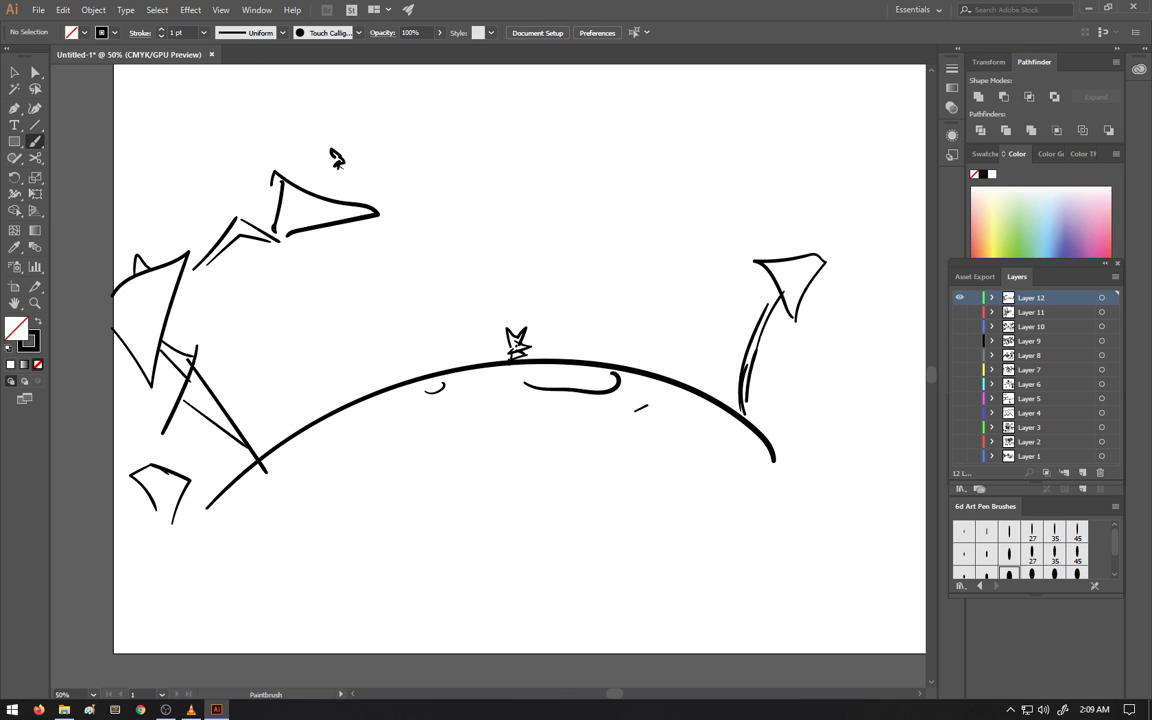
# Review the earlier sketches on Layers 11, 3, 2 and 4 by switching the layers' visibility on and off
pyautogui.click(960, 298)
pyautogui.click(959, 297)
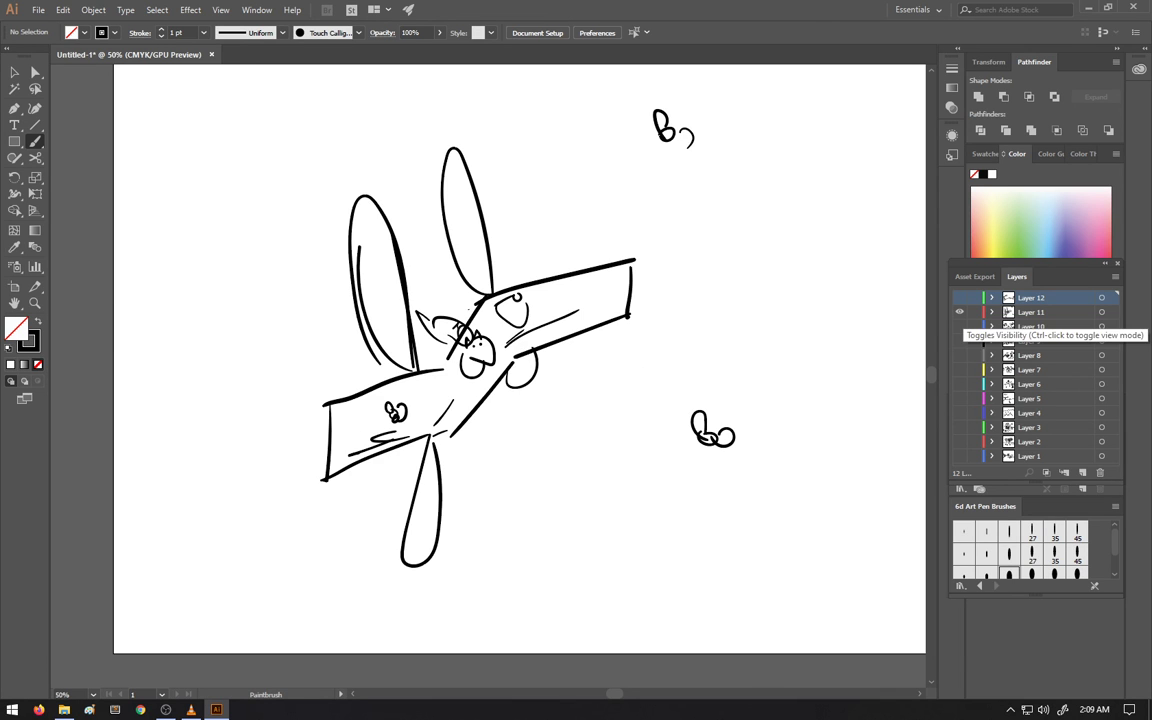
pyautogui.click(959, 297)
pyautogui.click(960, 427)
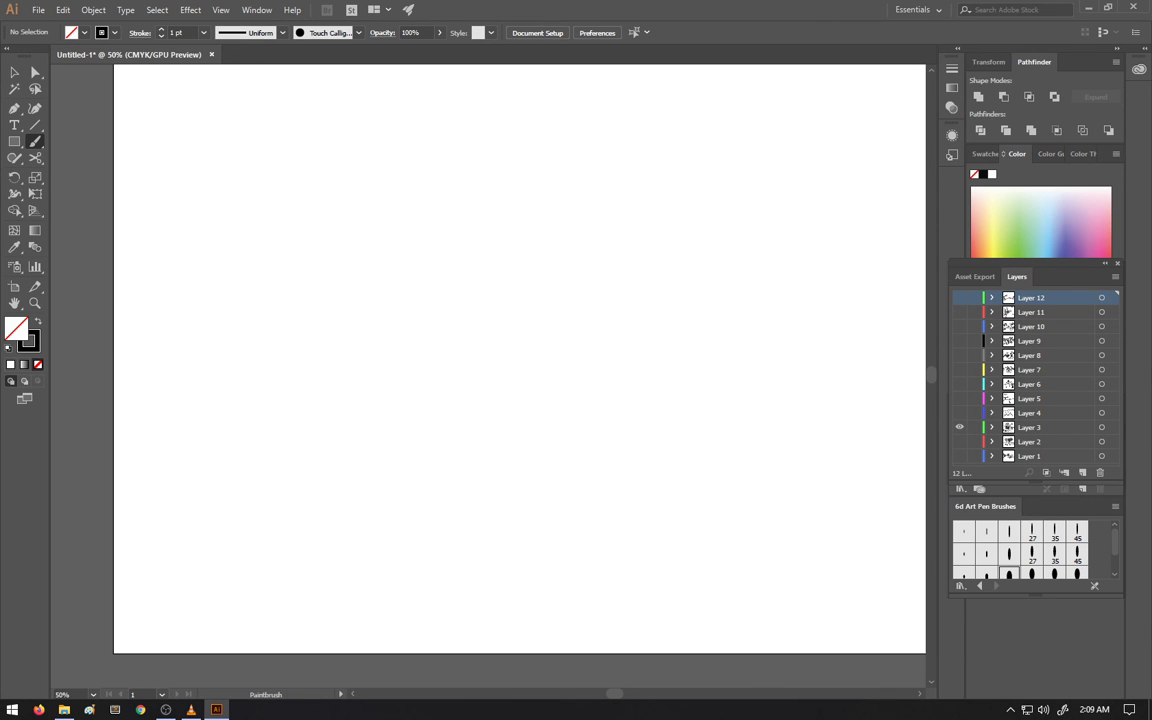
pyautogui.click(1036, 427)
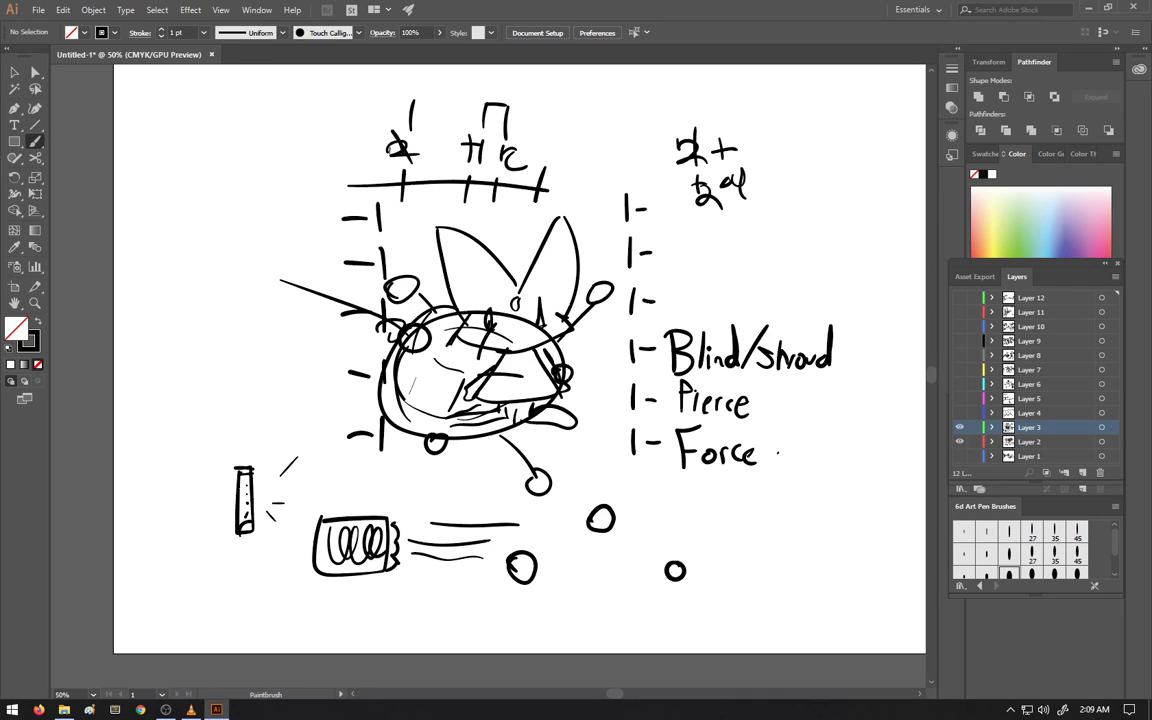
pyautogui.click(959, 412)
pyautogui.click(959, 441)
pyautogui.click(959, 427)
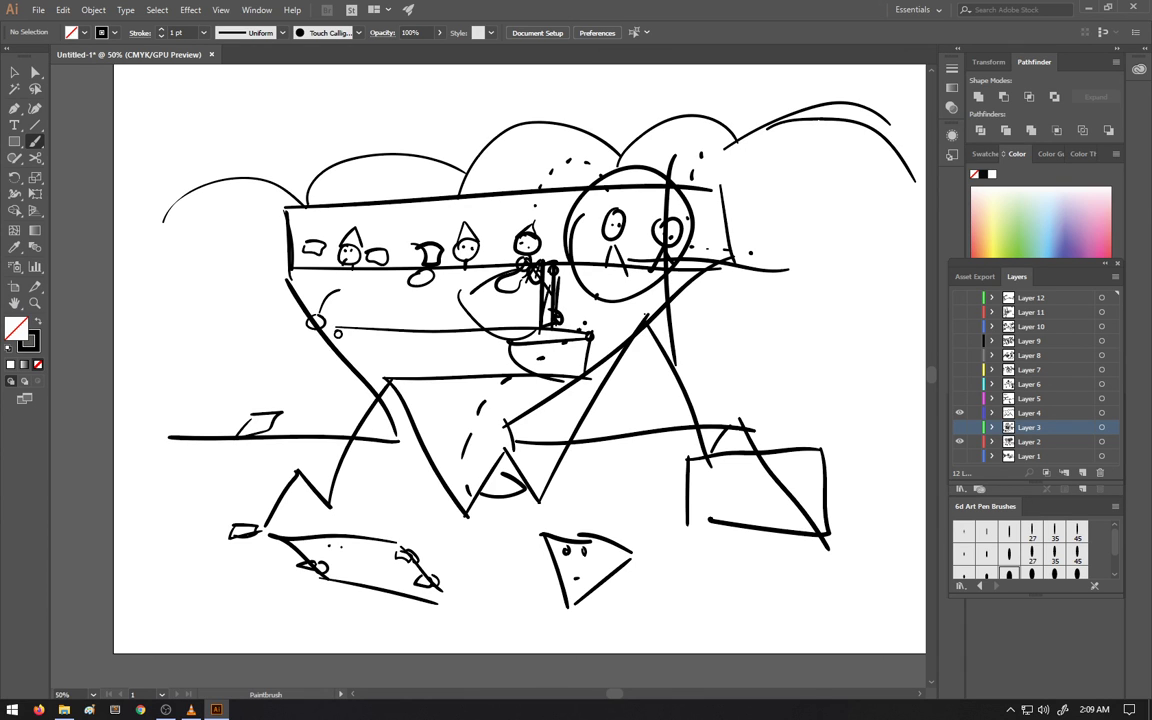
pyautogui.click(959, 412)
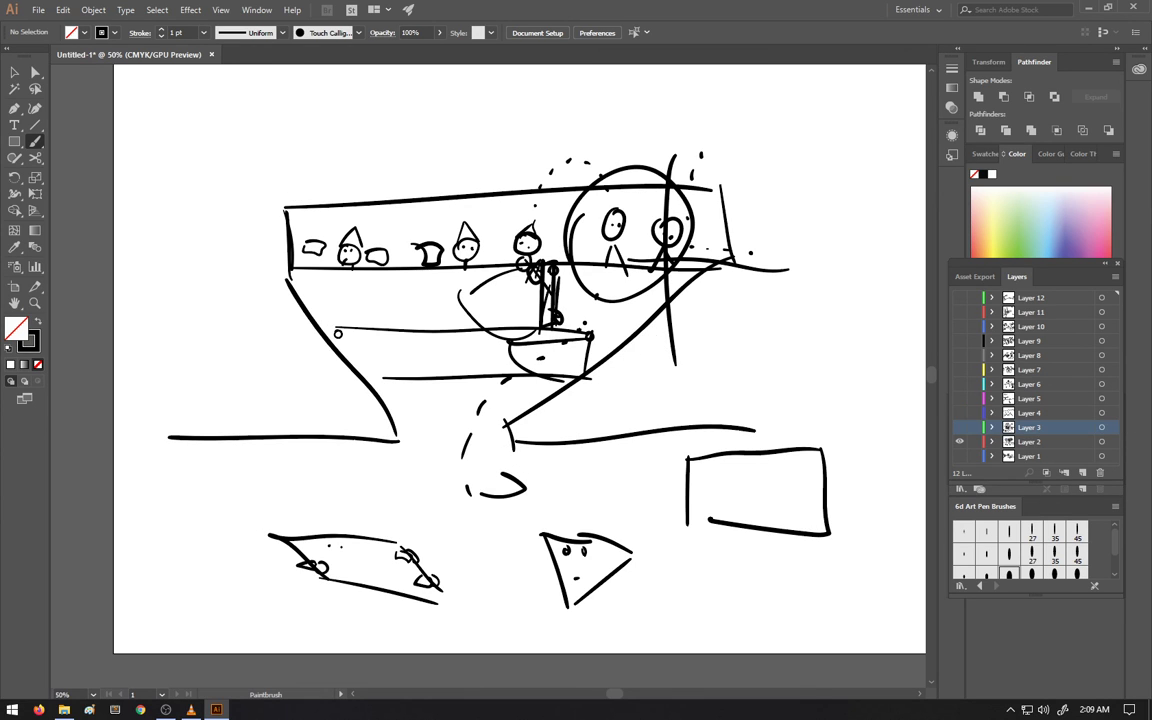
# Review the sketches on Layers 5, 6, 7 and 8, with Layer 2 hidden and one layer shown at a time
pyautogui.click(959, 398)
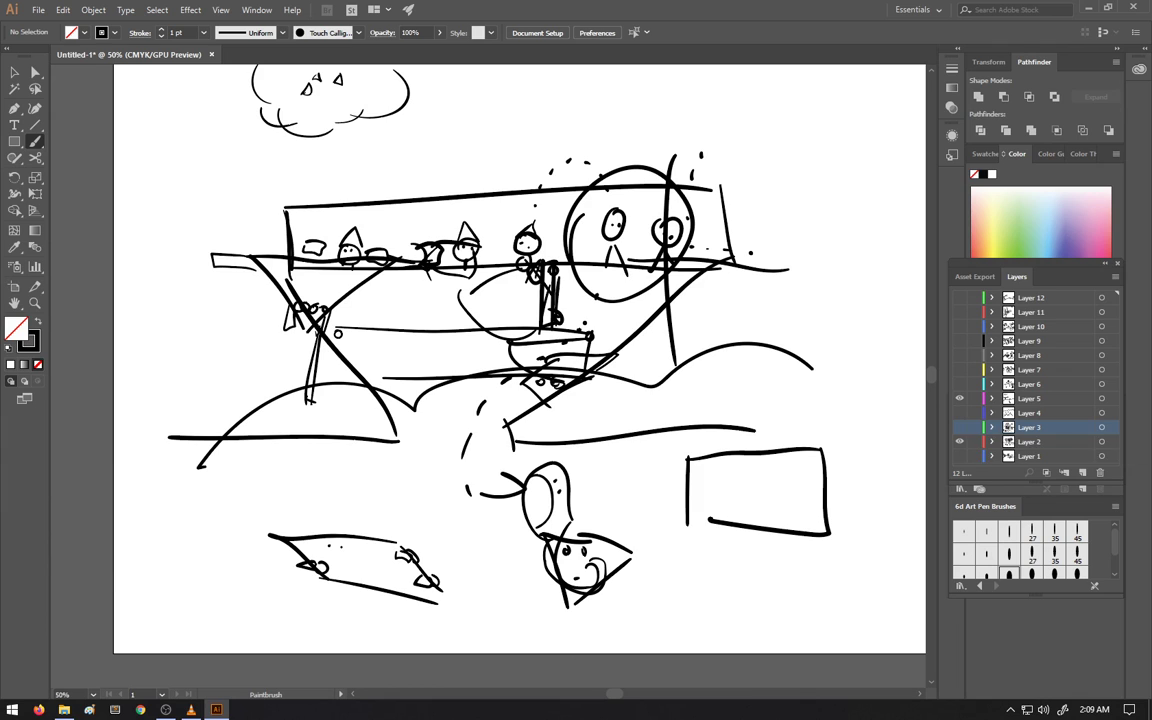
pyautogui.click(959, 441)
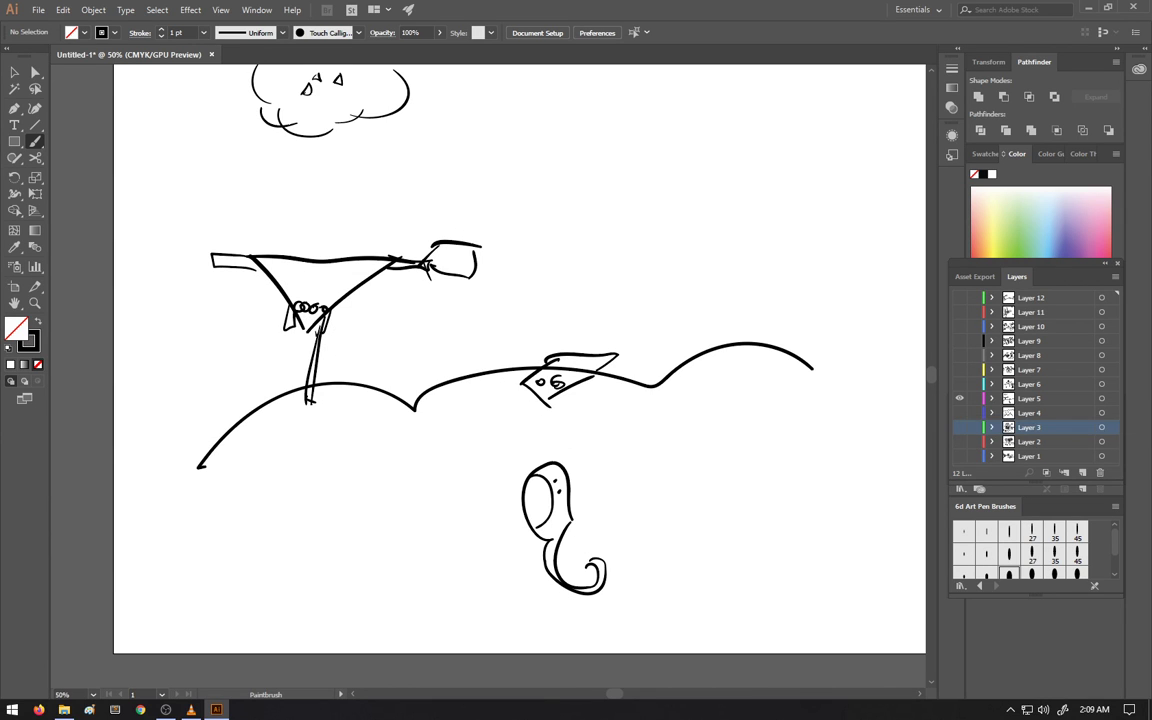
pyautogui.click(959, 398)
pyautogui.click(959, 384)
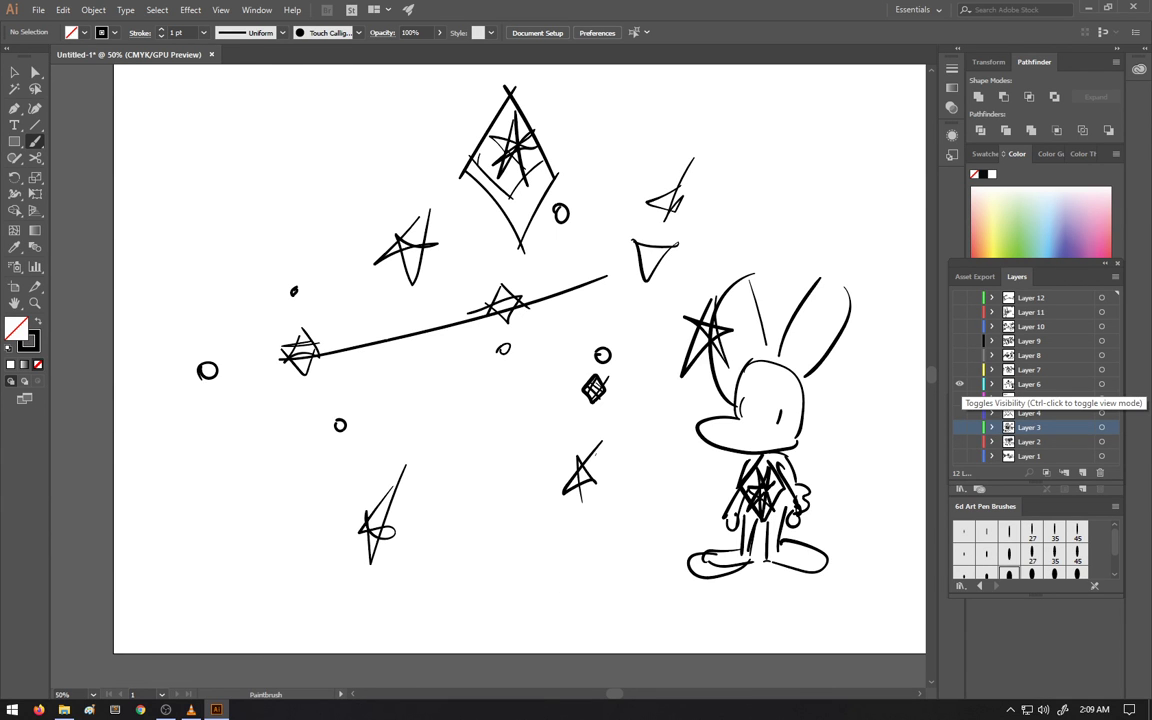
pyautogui.click(959, 384)
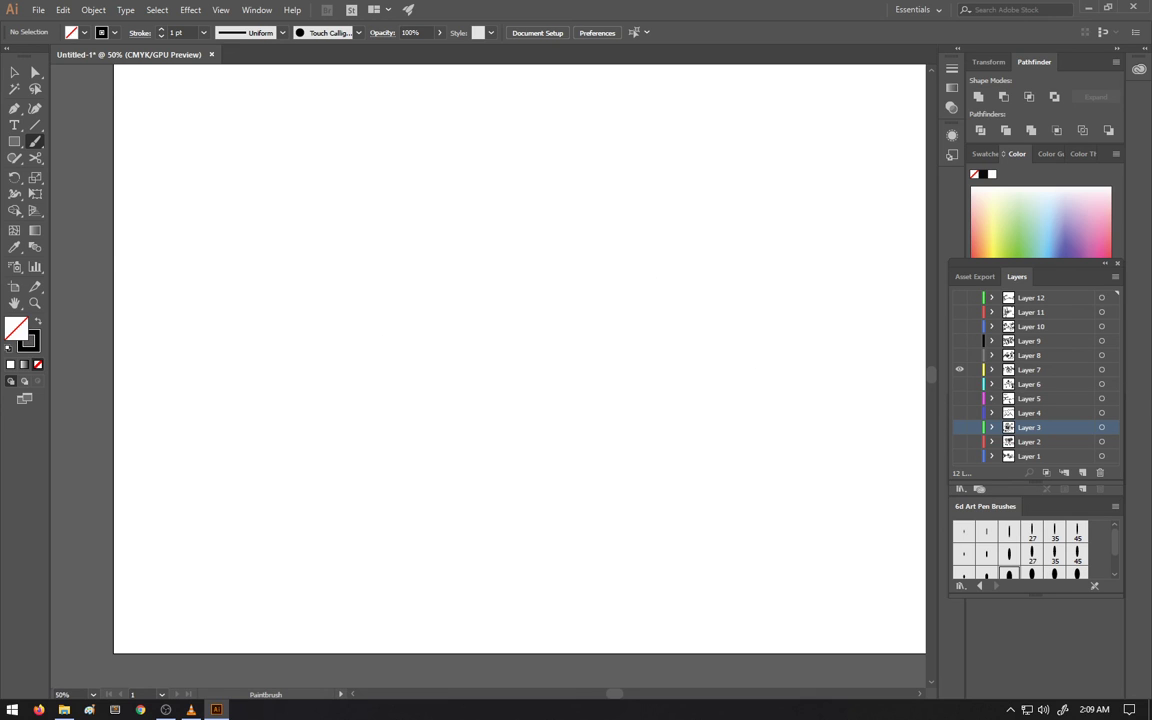
pyautogui.click(959, 369)
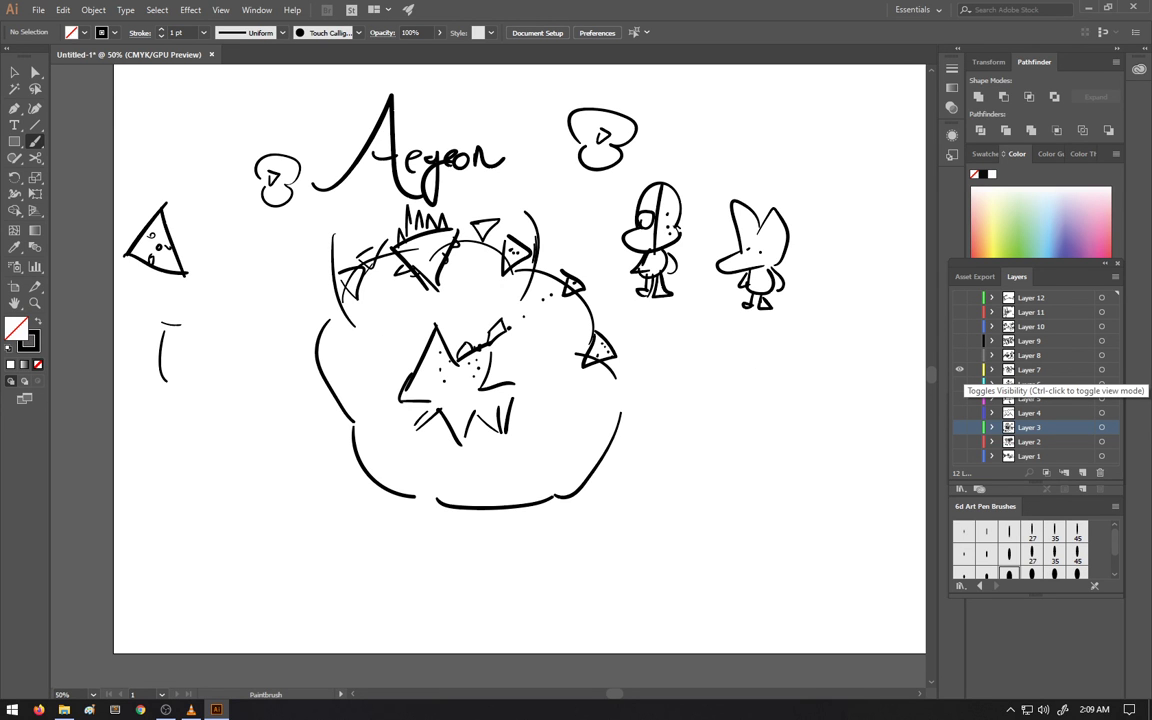
pyautogui.click(959, 369)
pyautogui.click(959, 355)
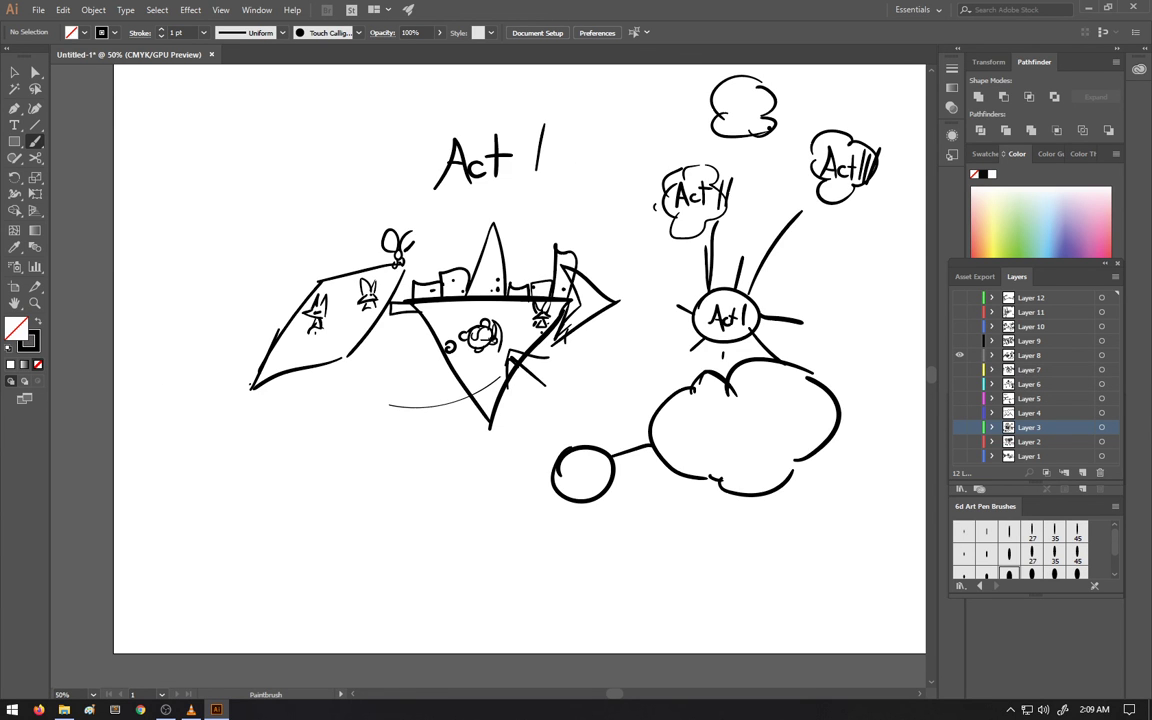